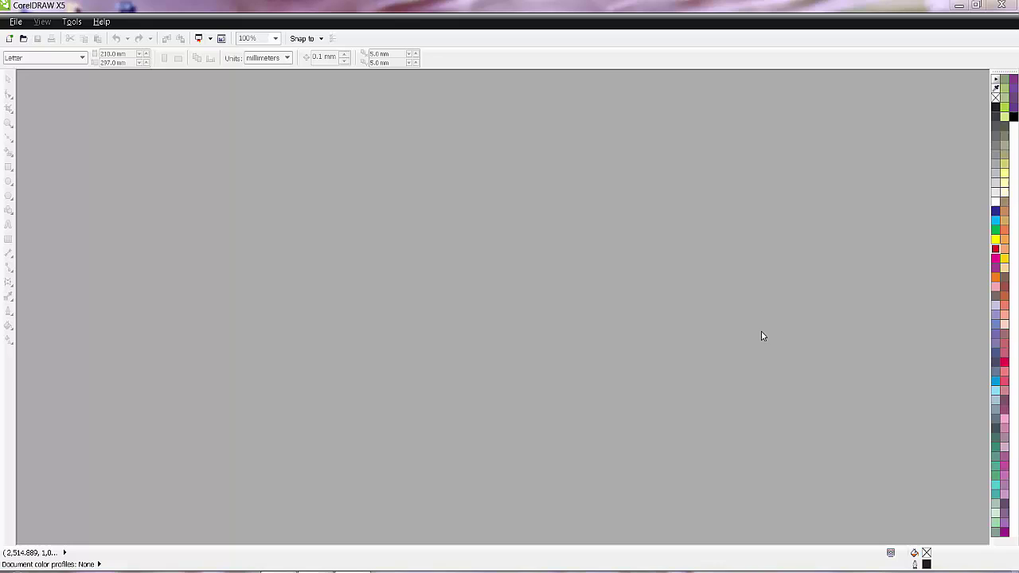
Step: Create an A4 document named 'News paper ad' with a 150 dpi rendering resolution
left_click(10, 40)
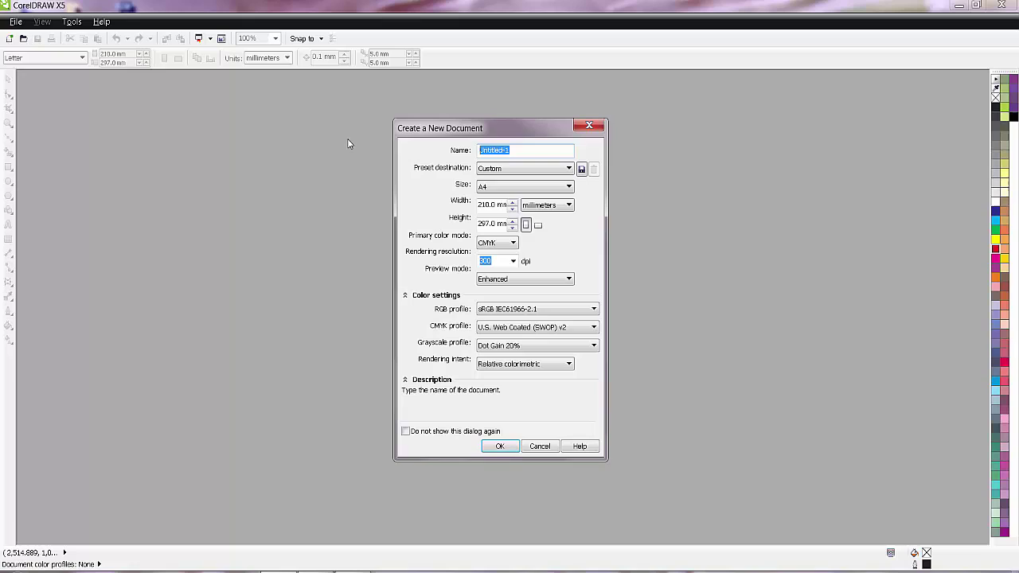
type("News paper ad")
left_click(565, 188)
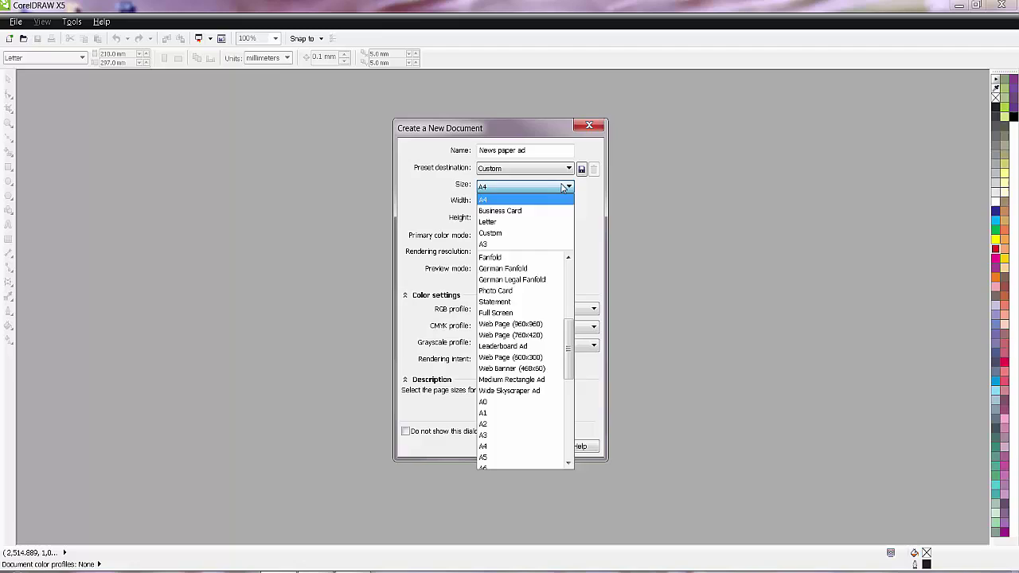
left_click(563, 188)
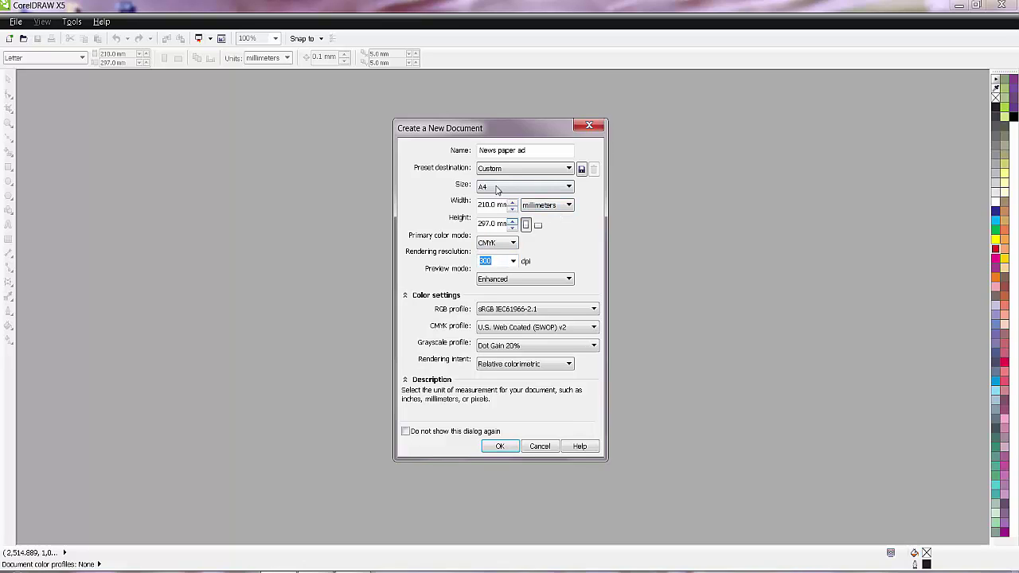
left_click_drag(493, 131, 515, 137)
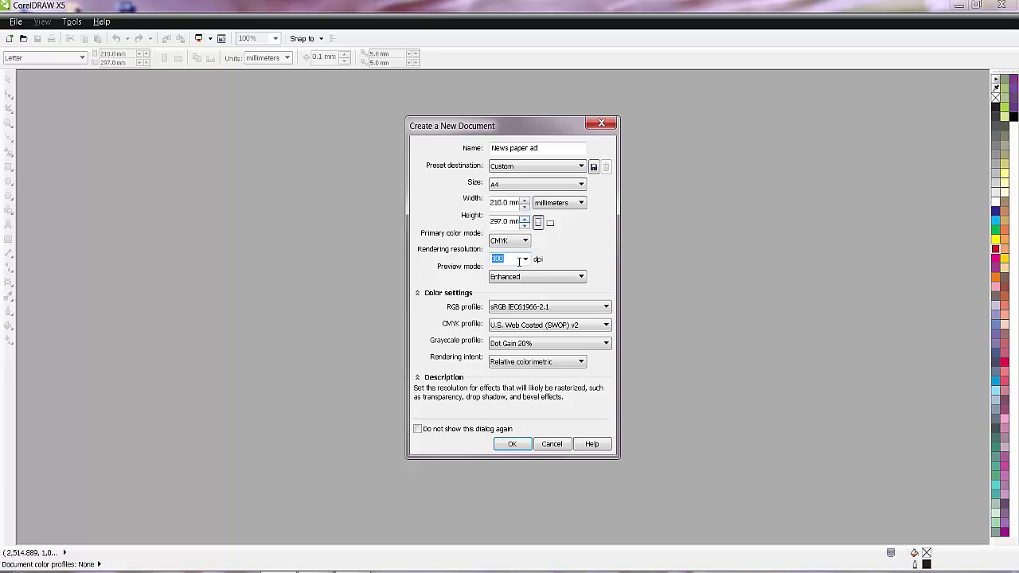
left_click(525, 259)
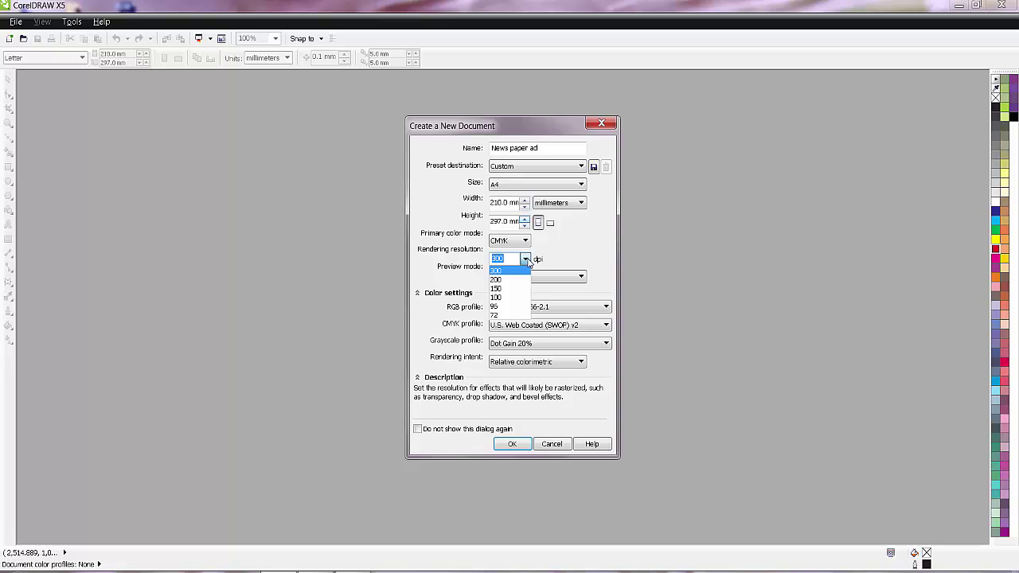
left_click(502, 289)
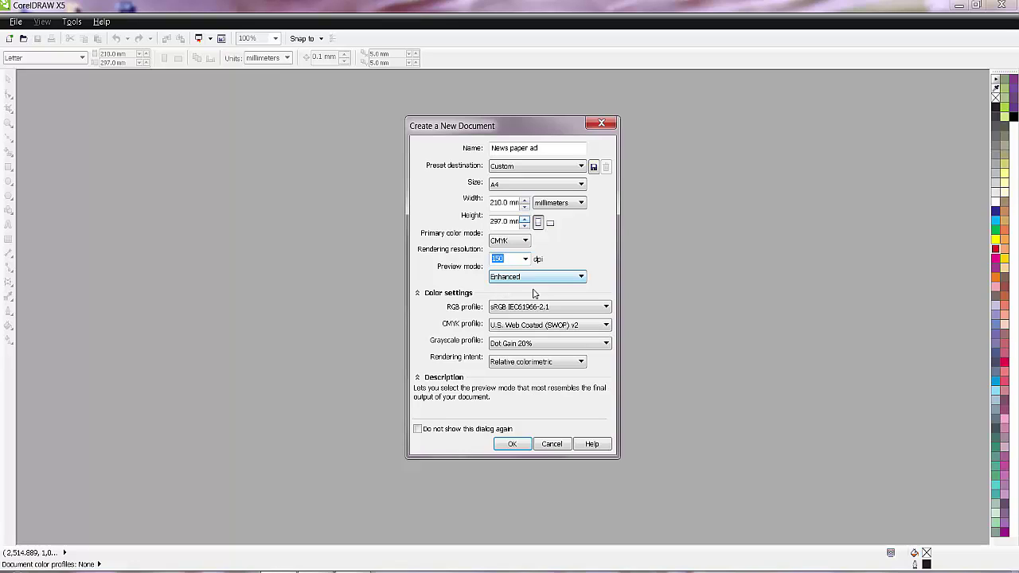
left_click(512, 444)
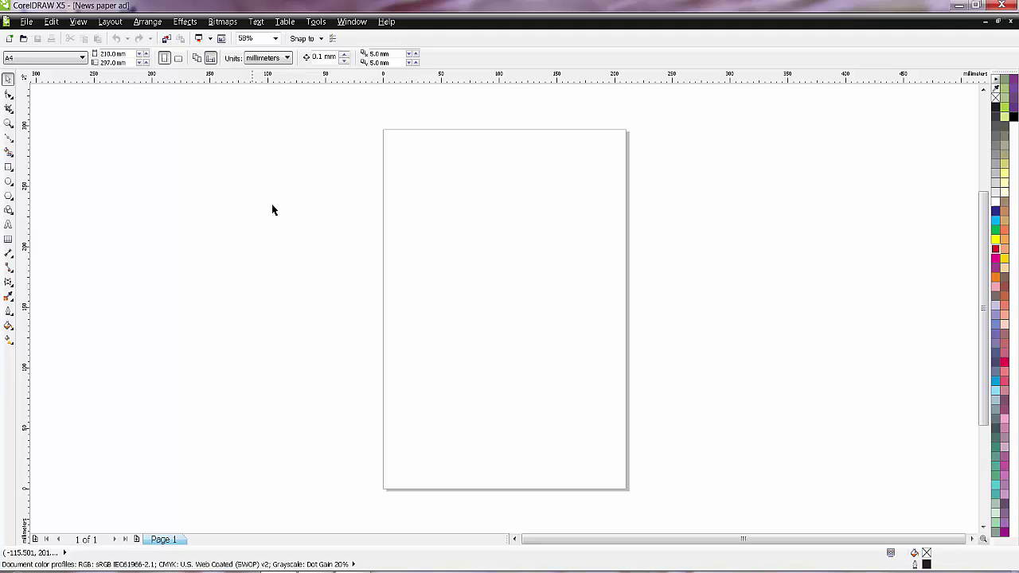
Step: Switch the units to centimetres and set the page size to 32 × 48 cm
left_click(275, 58)
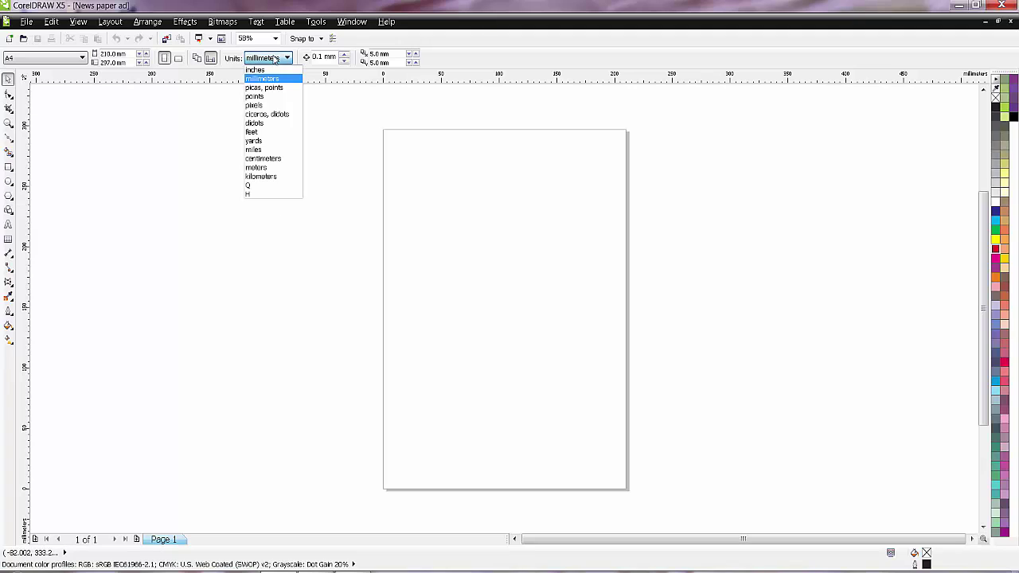
left_click(267, 159)
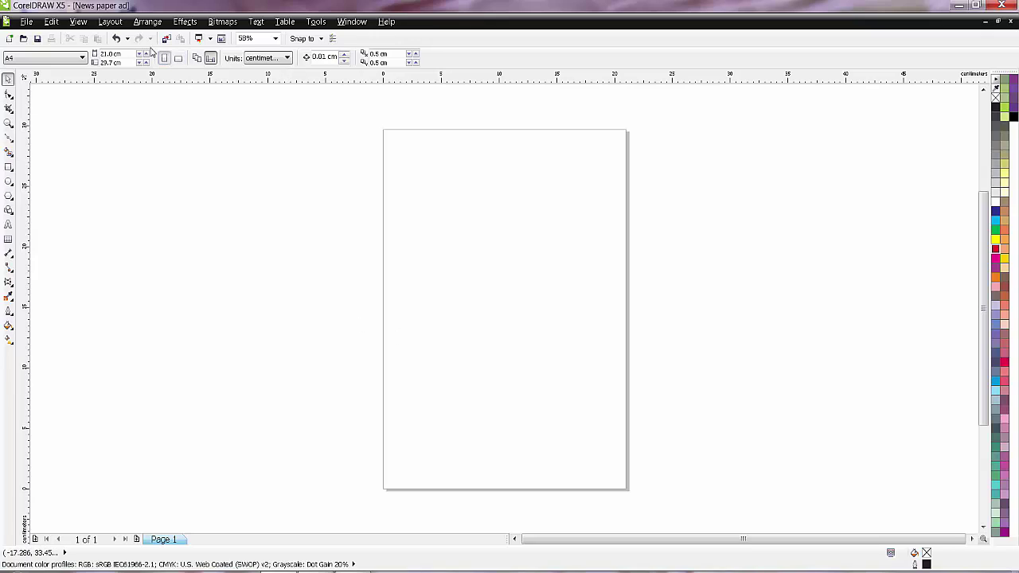
left_click(111, 54)
type("32")
key("Tab")
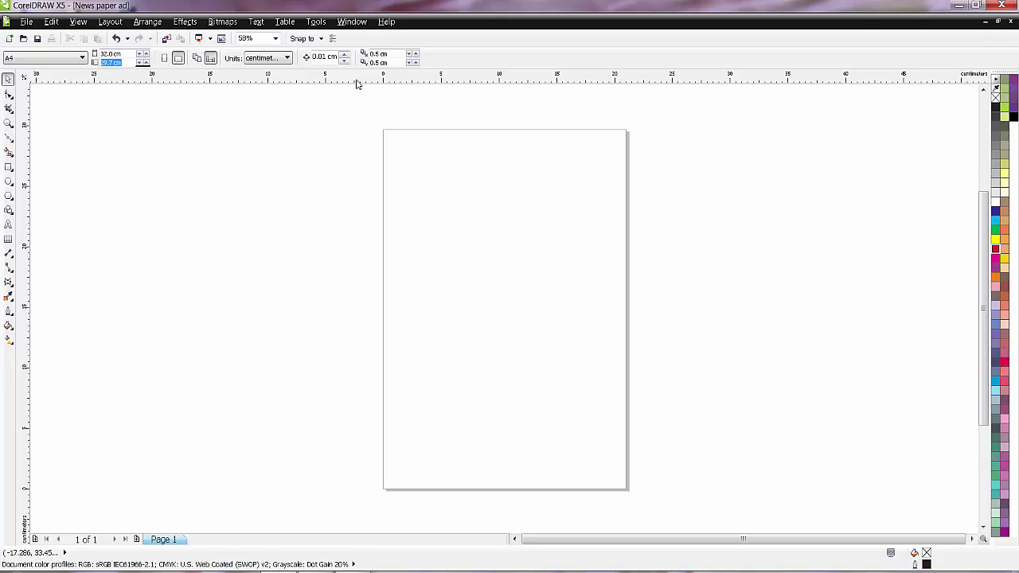
key("Escape")
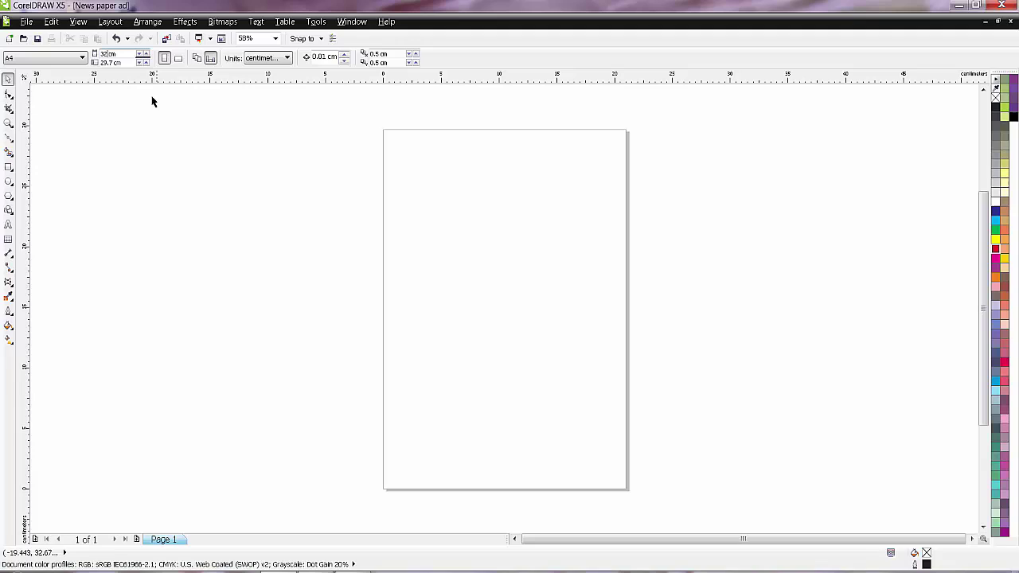
key("Tab")
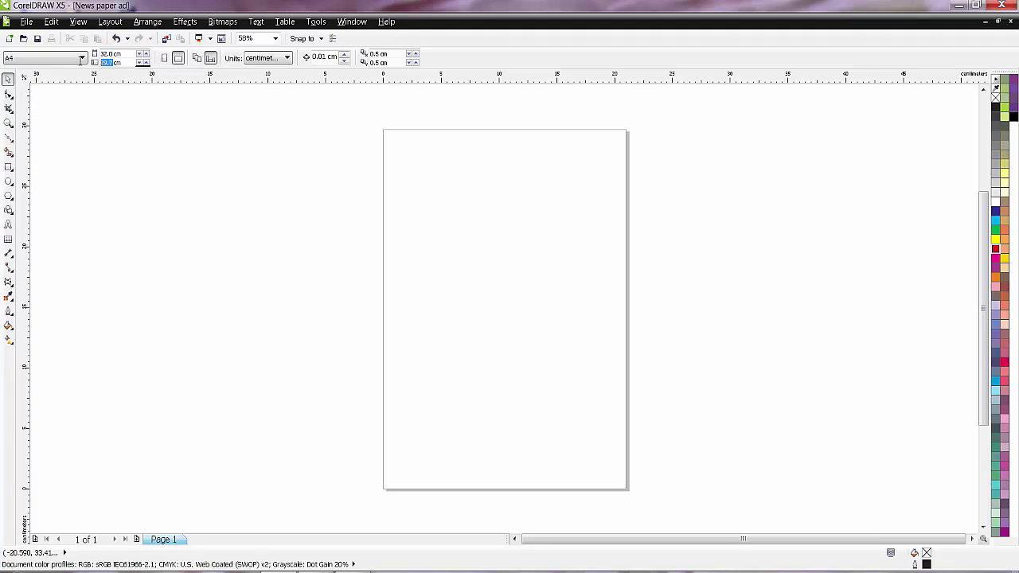
type("48")
key("Return")
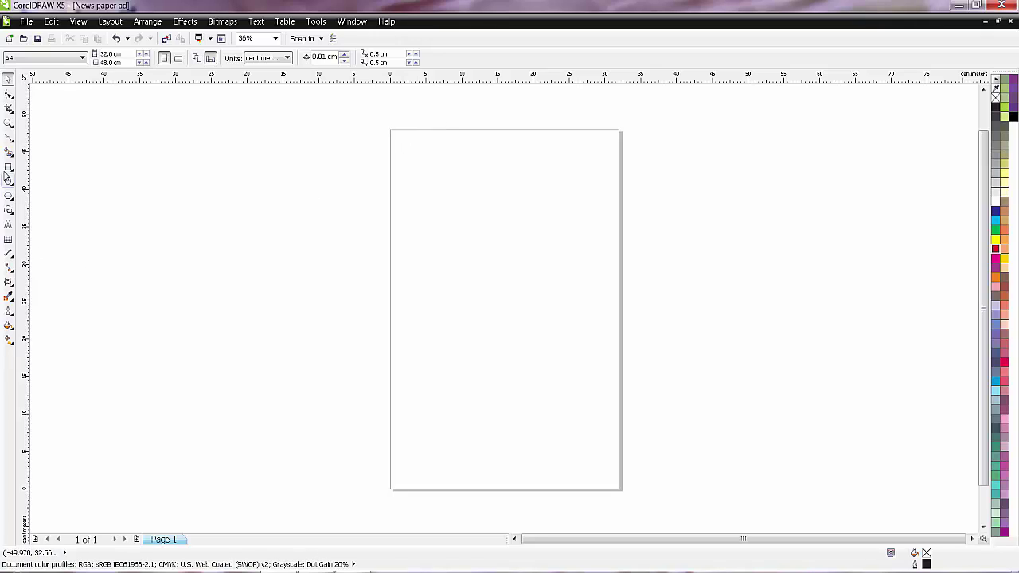
Step: Create a rectangle matching the full 32 × 48 cm page
double_click(8, 168)
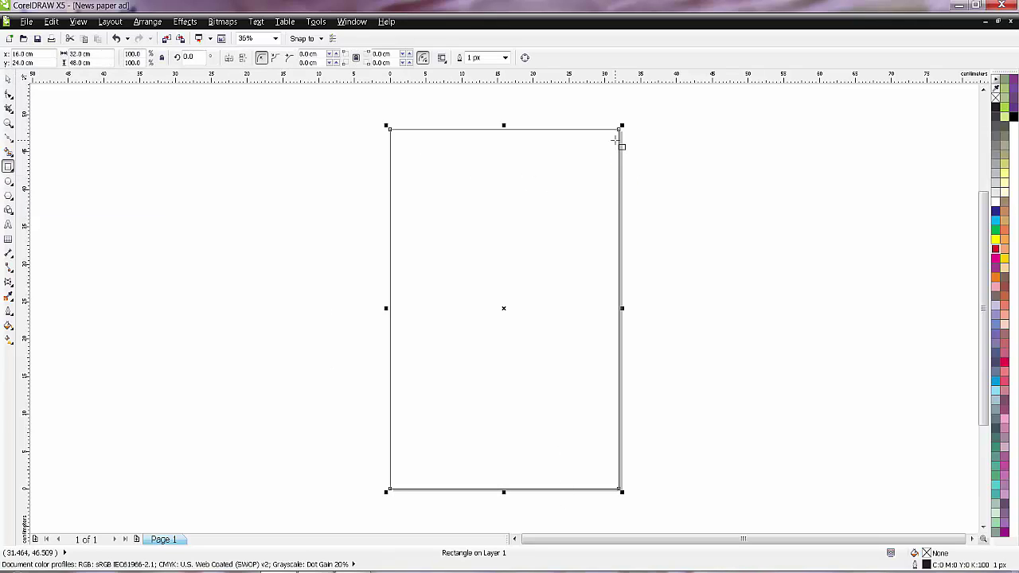
key("space")
left_click(698, 241)
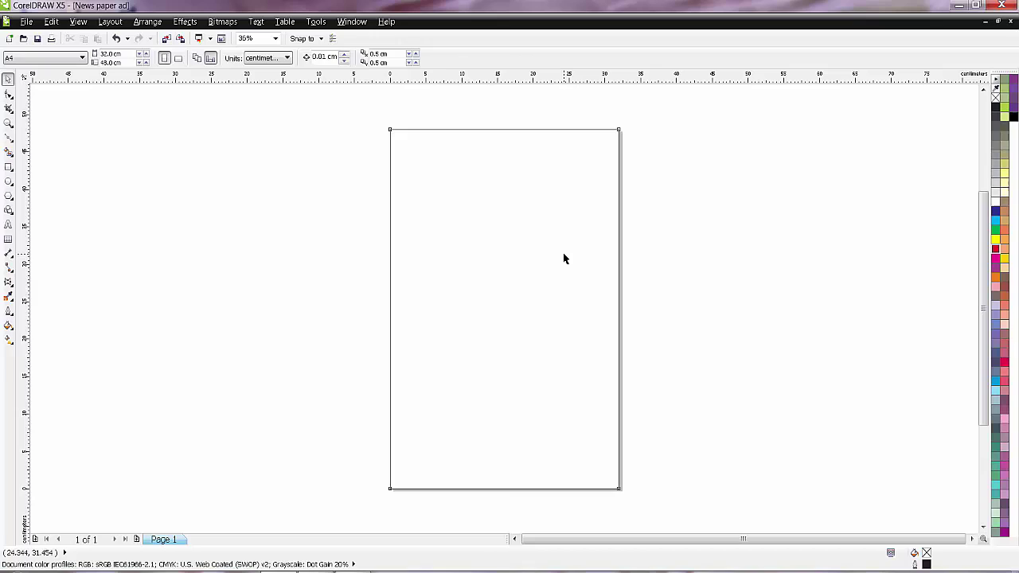
left_click(564, 255)
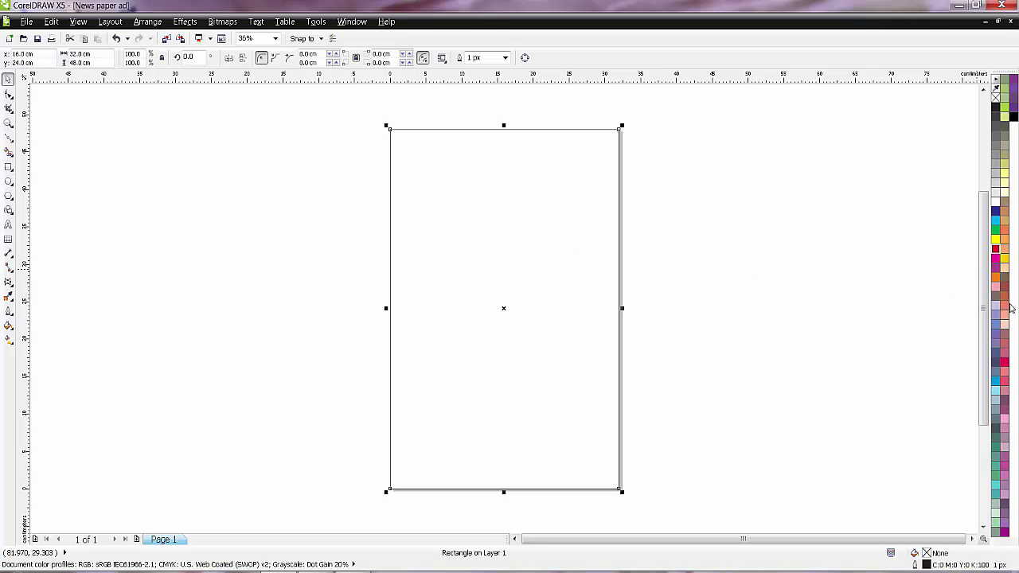
Step: Fill the page rectangle with deep orange (C:2 M:50 Y:100 K:0)
left_click(995, 276)
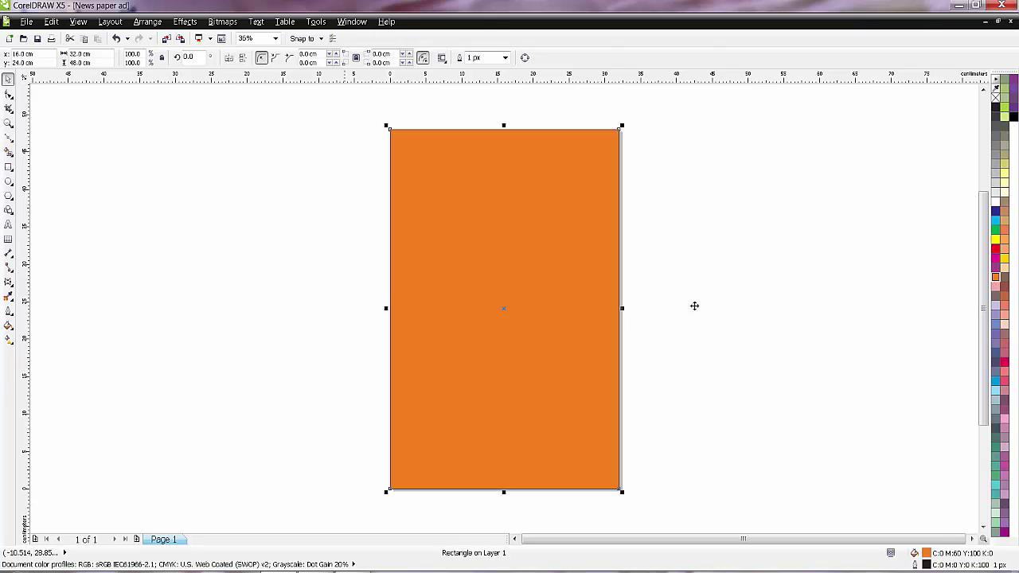
left_click(995, 276)
left_click(958, 309)
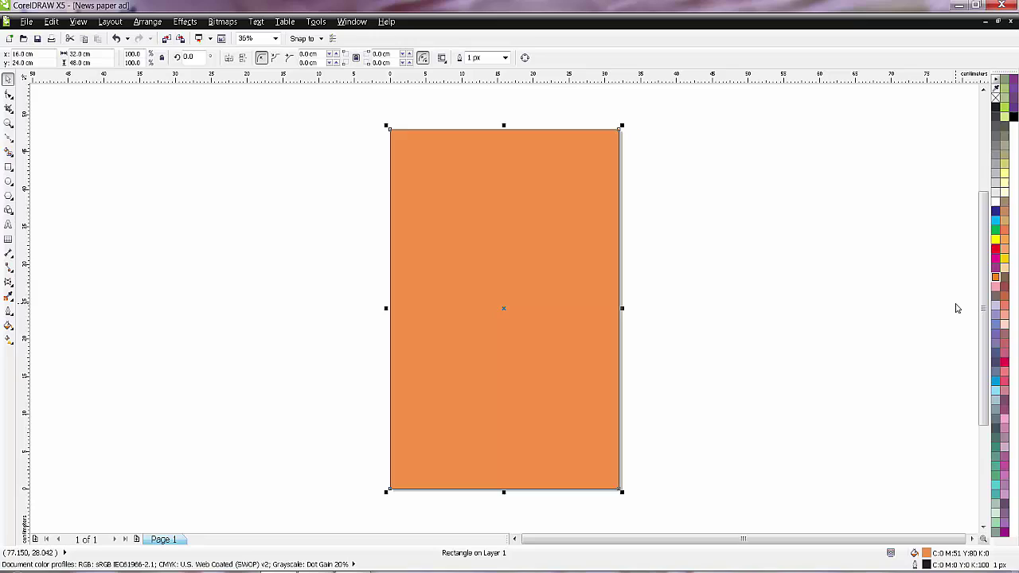
left_click(996, 276)
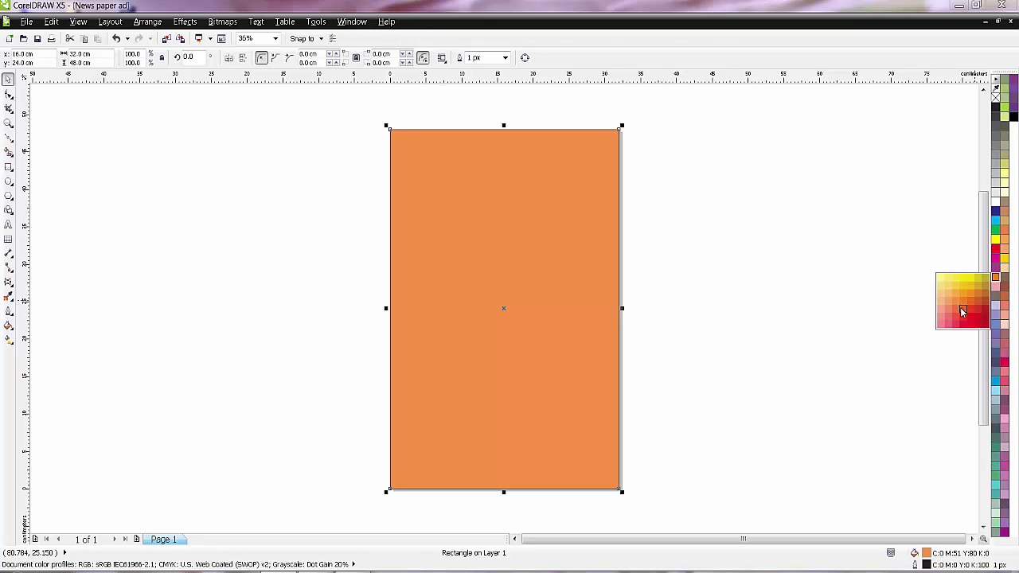
left_click(966, 295)
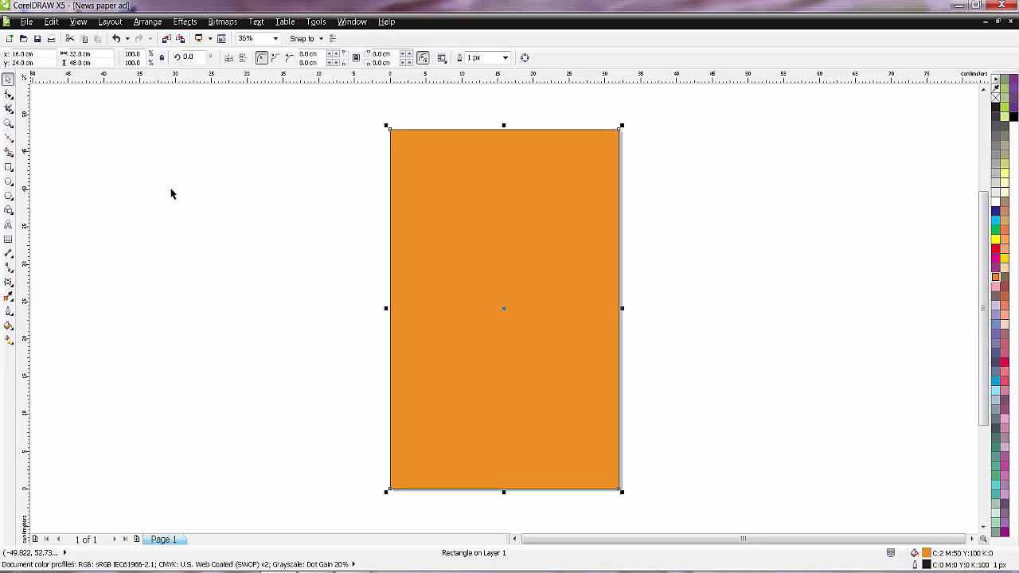
left_click(191, 203)
left_click(454, 287)
Step: Place horizontal and vertical guidelines crossing at the page centre, 16 cm across
left_click_drag(25, 81, 392, 133)
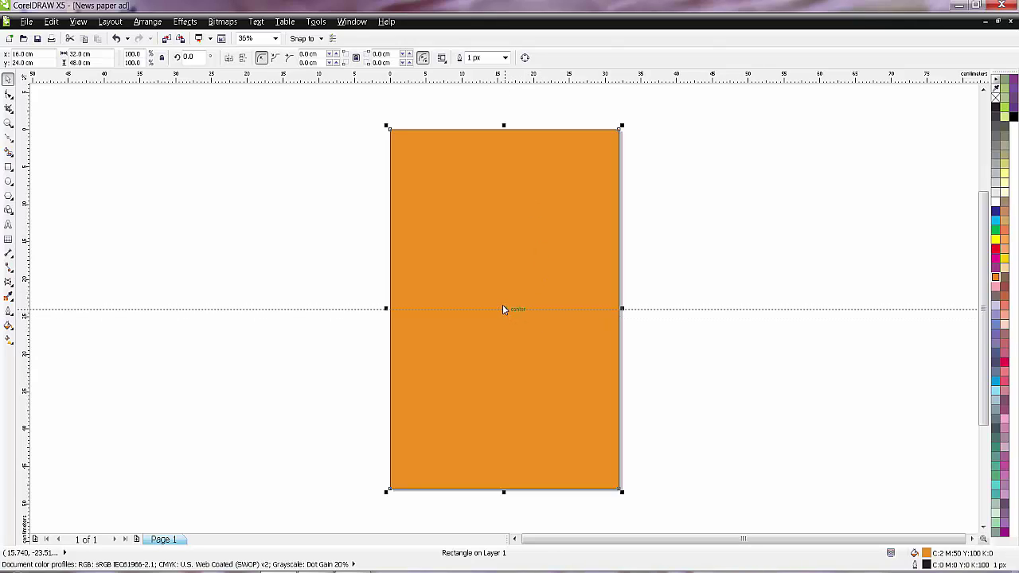
left_click_drag(502, 309, 504, 308)
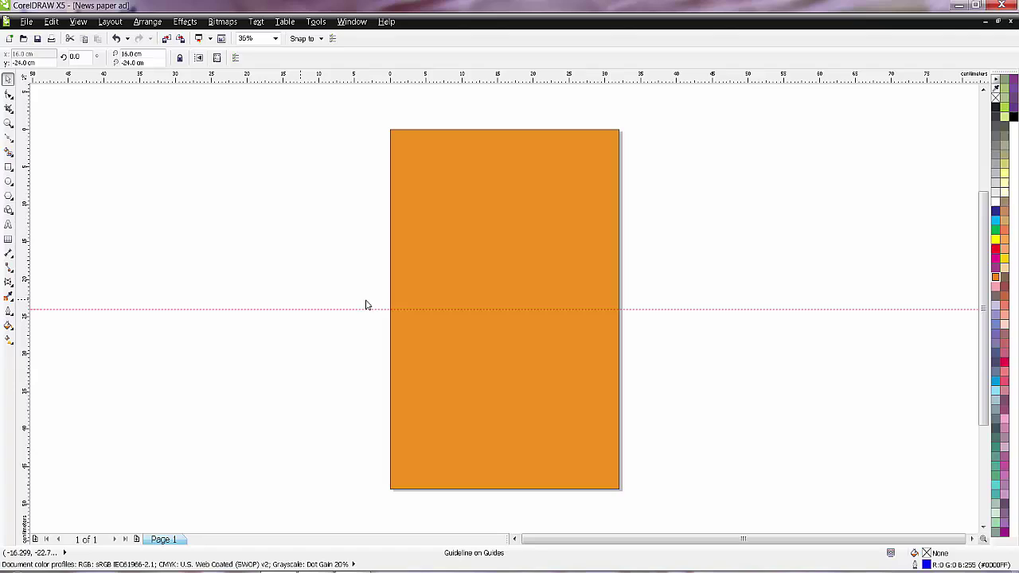
left_click(505, 310)
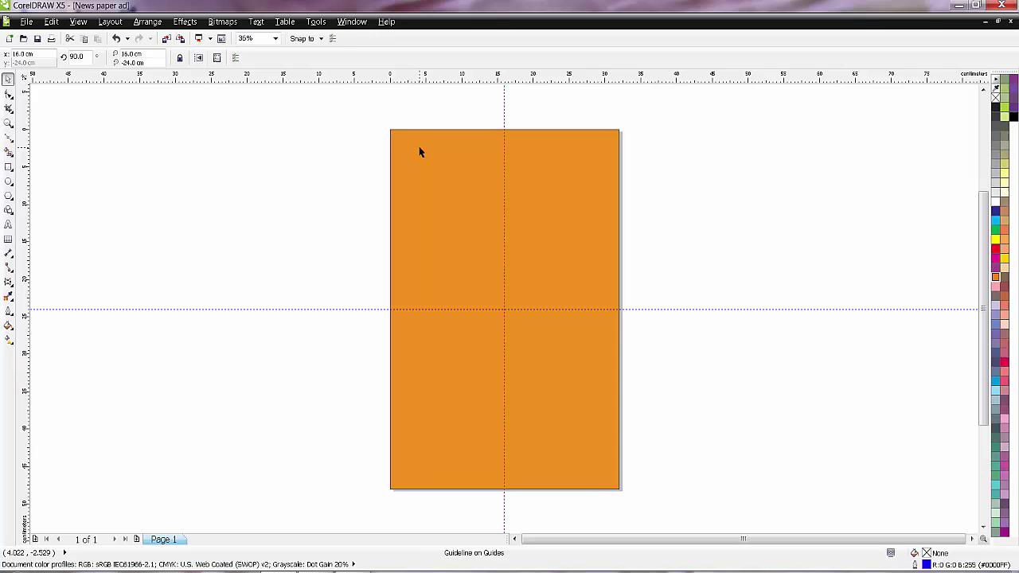
Step: Draw a small rectangle left of the page and zoom in on that area
left_click(8, 167)
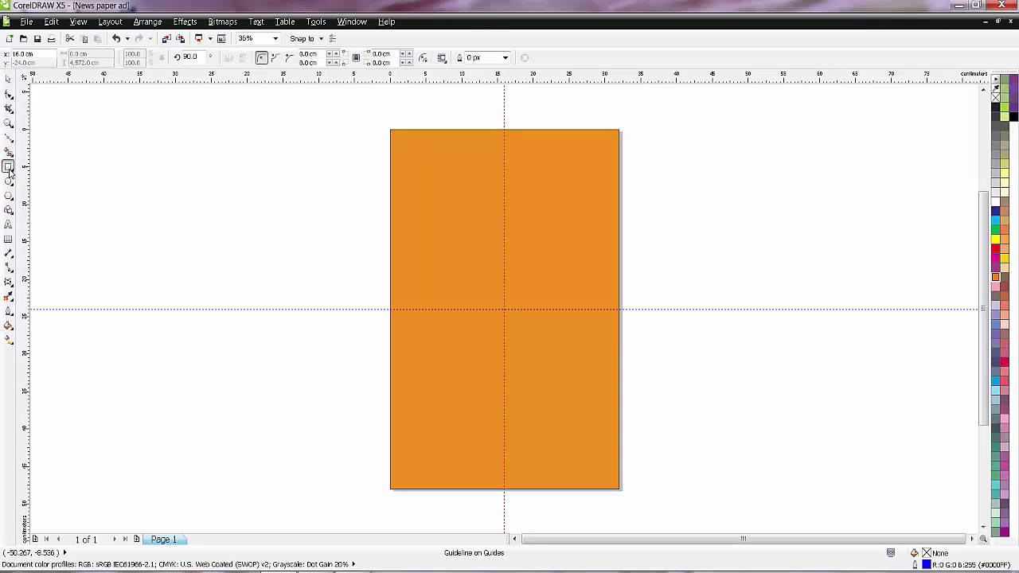
left_click_drag(276, 209, 356, 231)
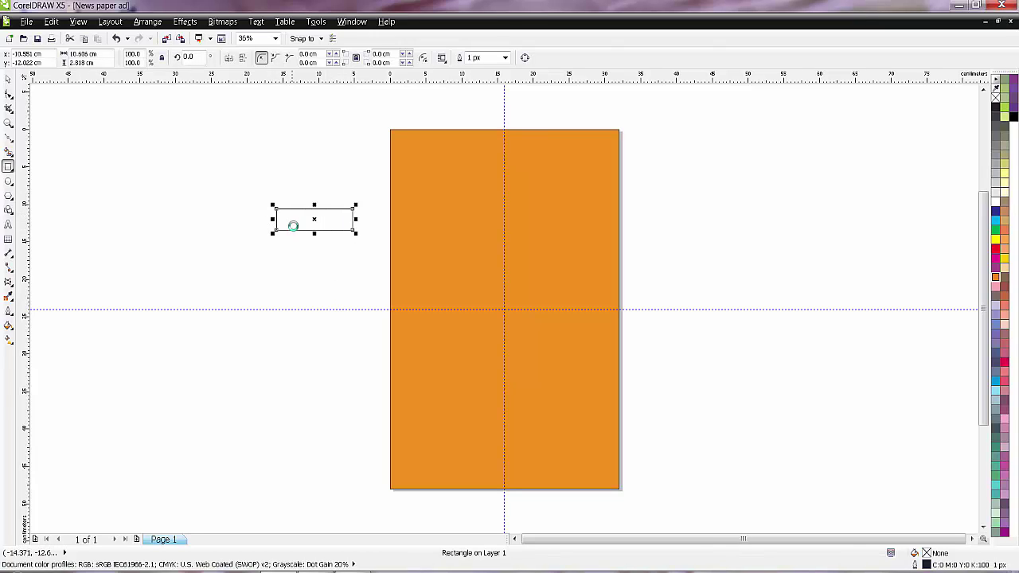
scroll(293, 230, "up", 4)
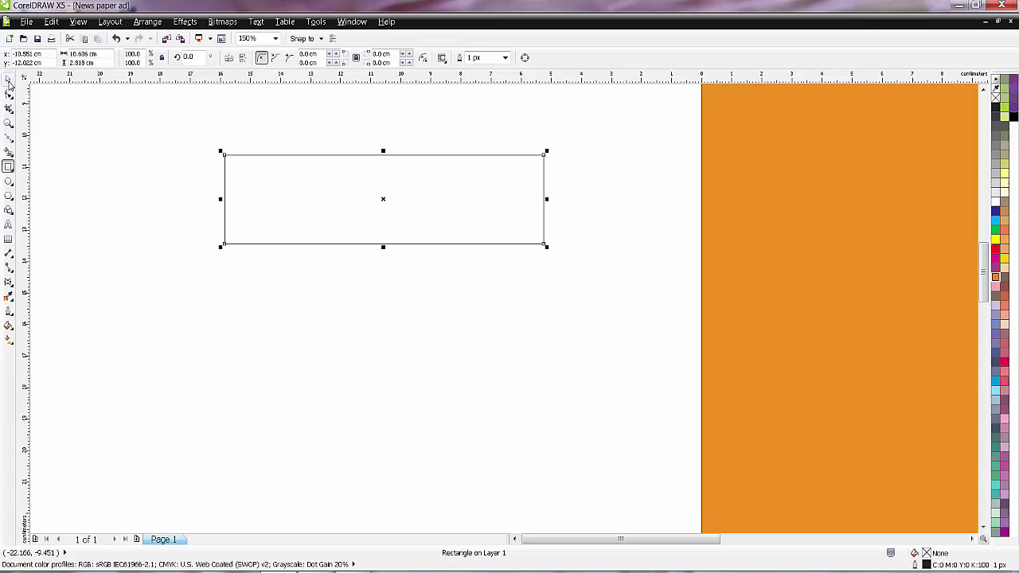
left_click(8, 79)
scroll(423, 405, "down", 4)
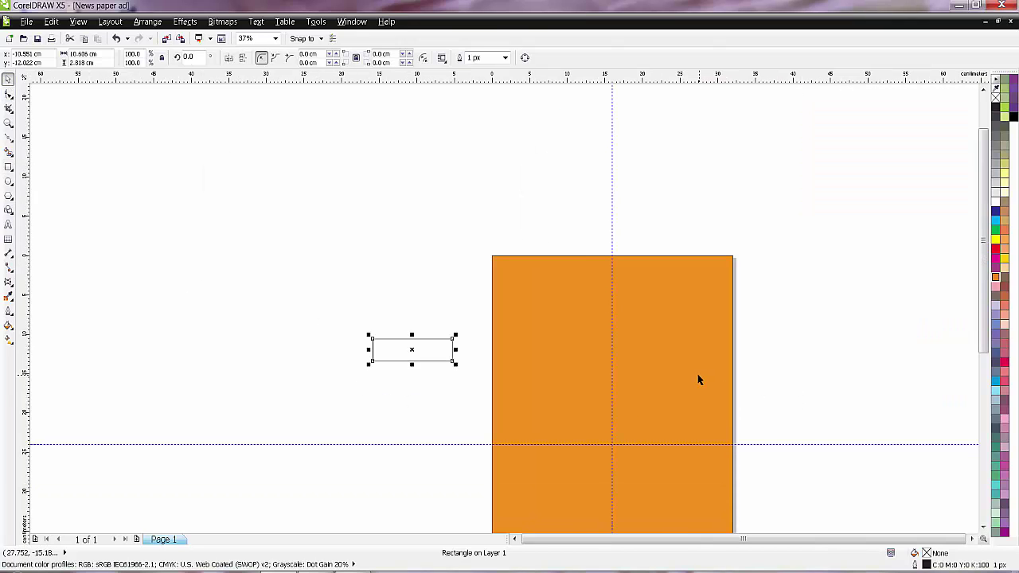
key("z")
left_click_drag(355, 197, 776, 494)
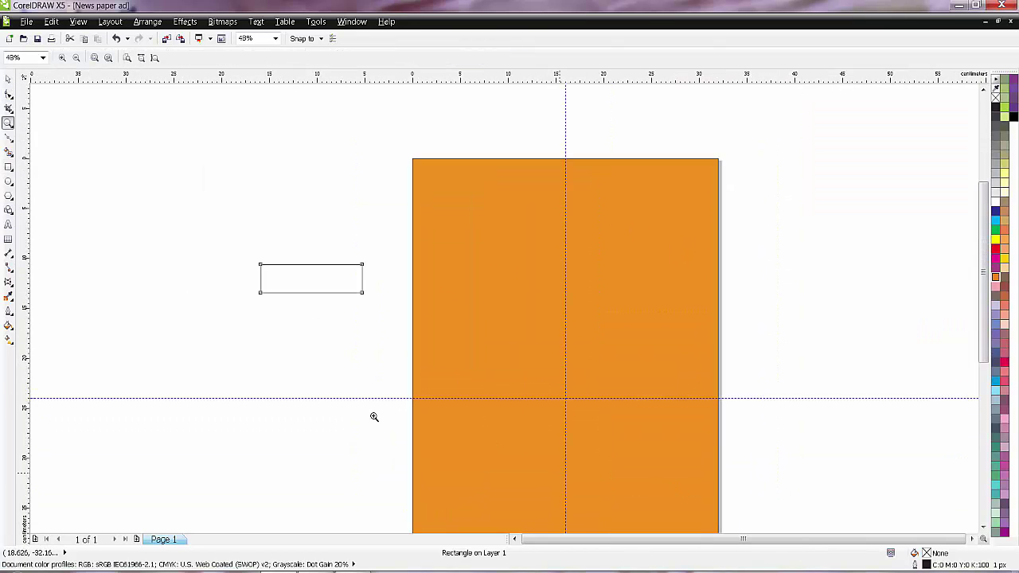
Step: Draw a pentagon left of the page and raise it to six sides
left_click(8, 196)
left_click(7, 197)
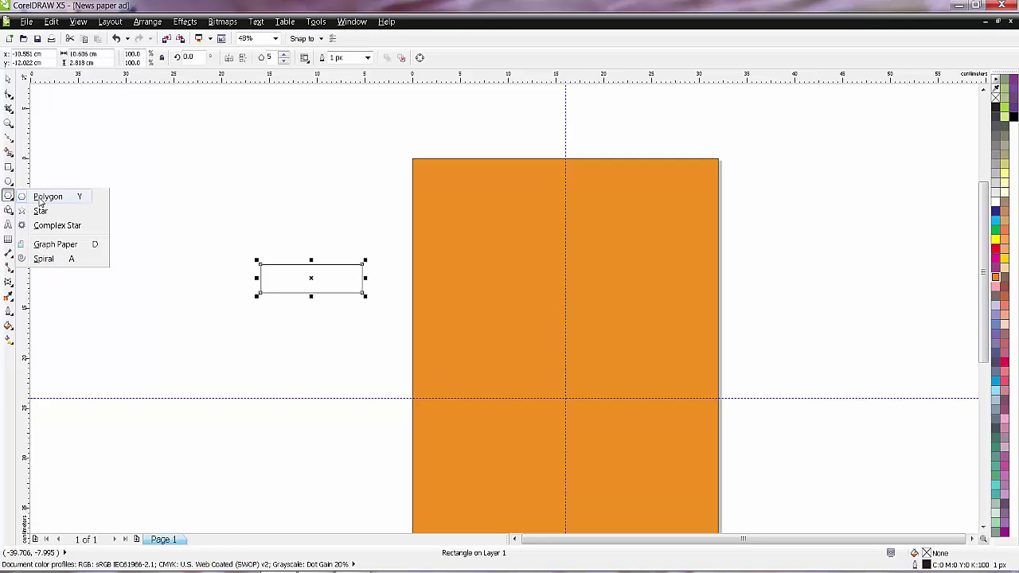
left_click(36, 197)
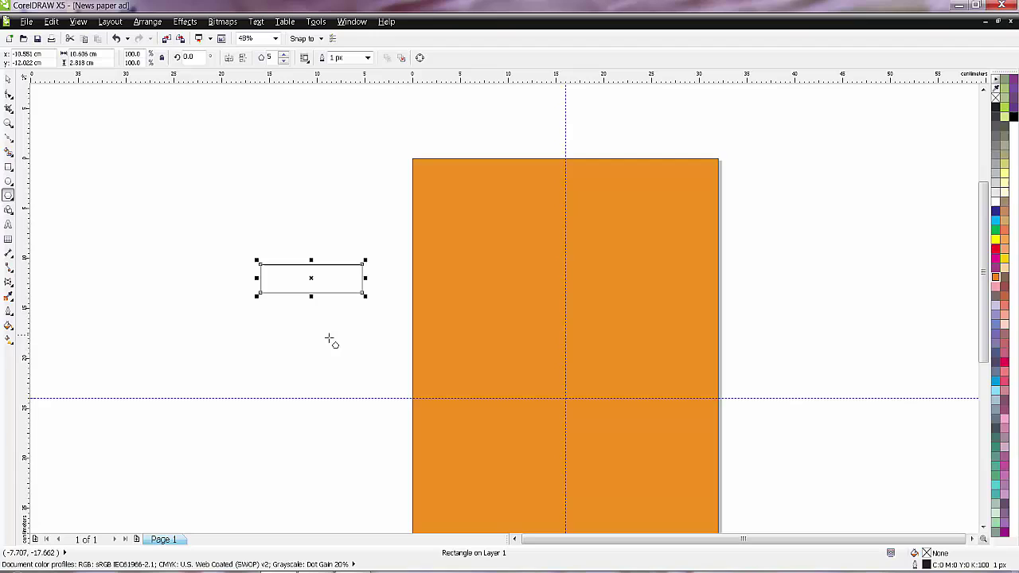
left_click_drag(137, 285, 302, 437)
left_click(8, 83)
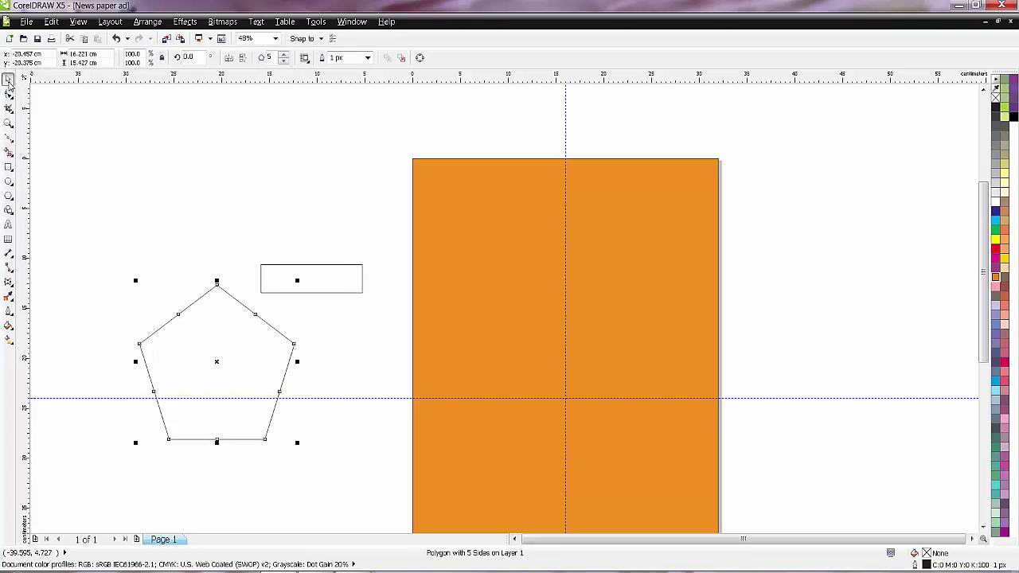
left_click(233, 358)
left_click(283, 54)
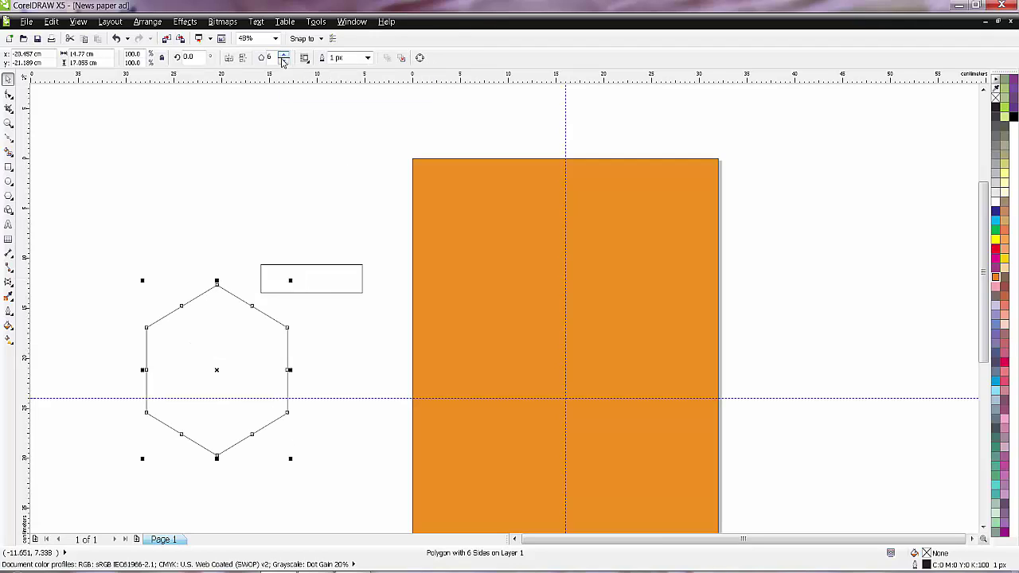
left_click(222, 196)
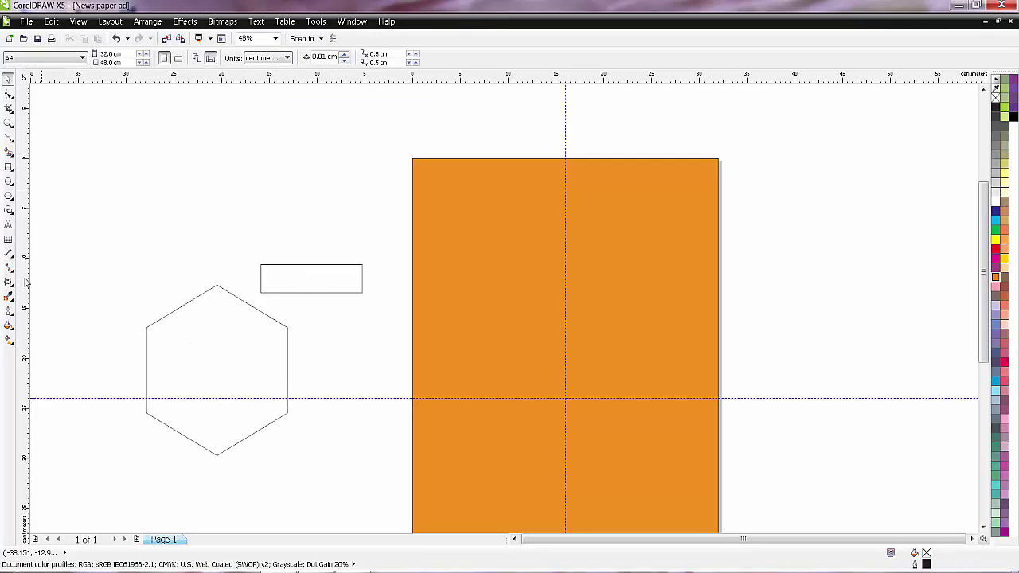
Step: Move the hexagon to the page centre, then back off the page to the left
left_click(9, 181)
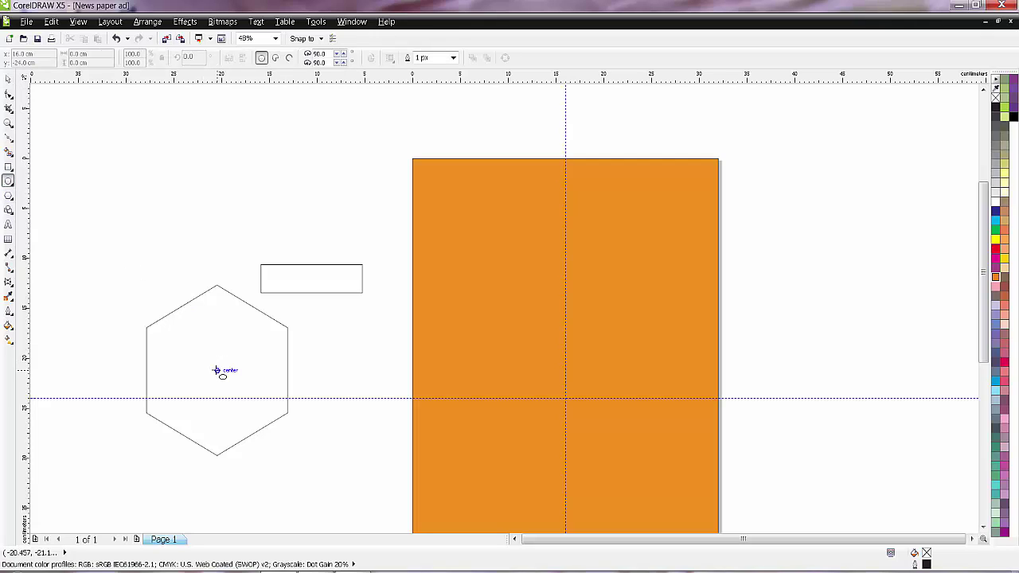
left_click(8, 79)
left_click(238, 394)
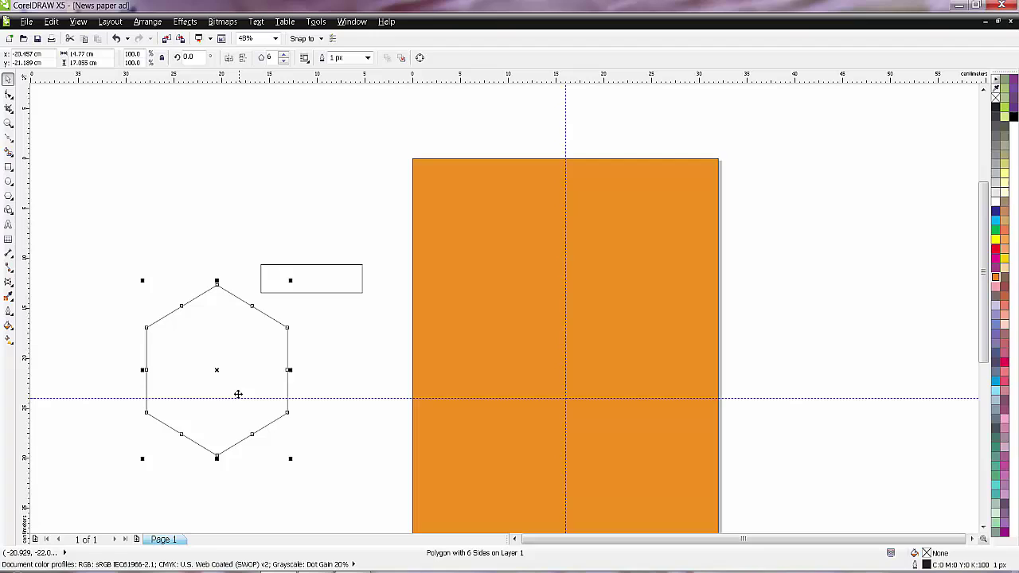
left_click_drag(216, 369, 563, 352)
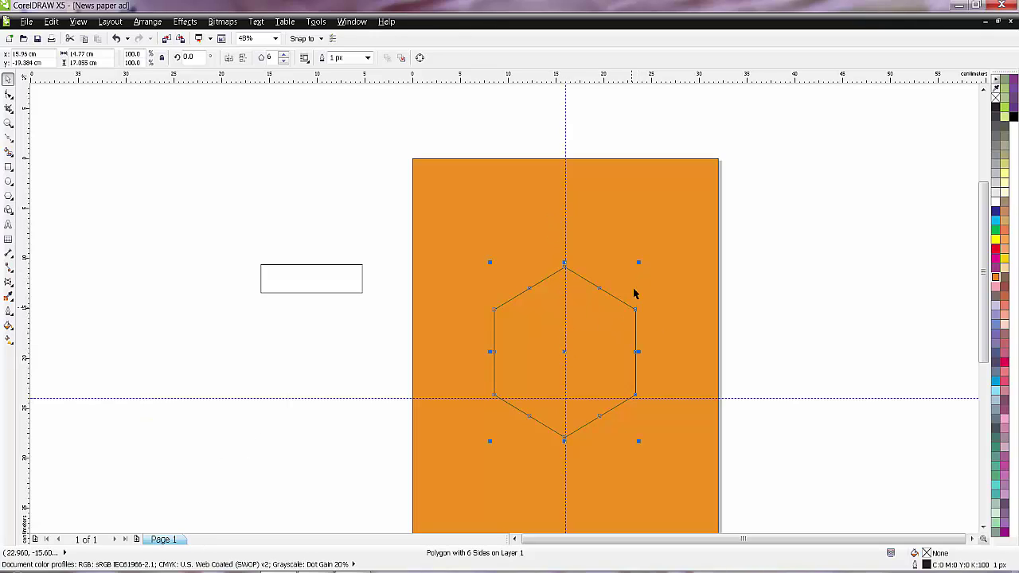
key("Escape")
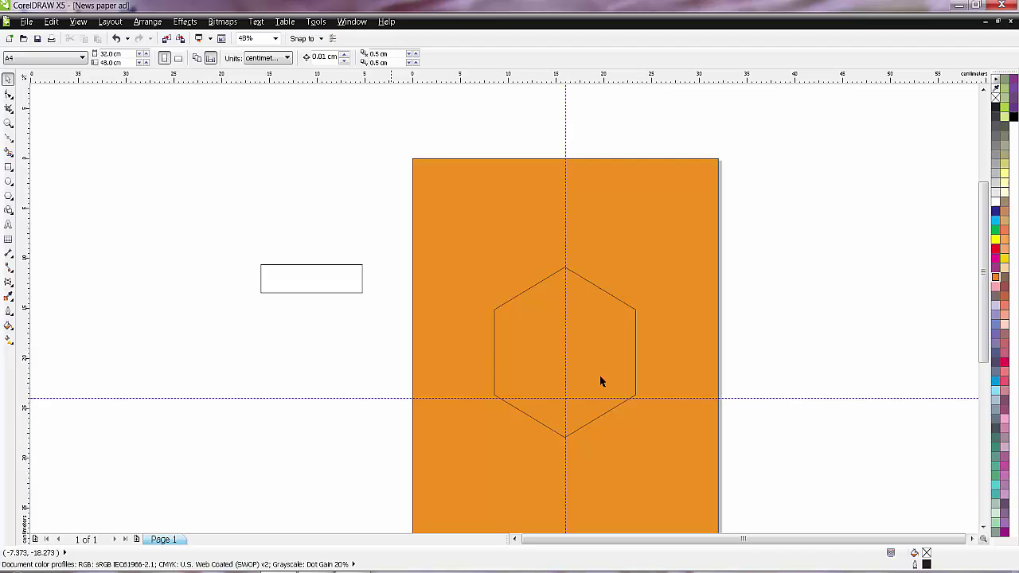
left_click(577, 357)
left_click_drag(564, 352, 169, 311)
left_click(516, 539)
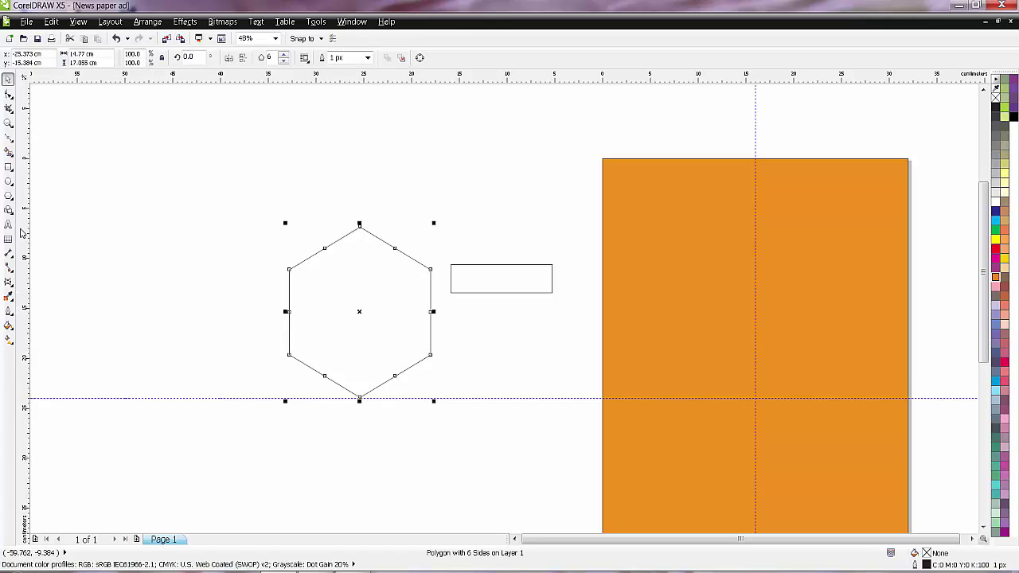
Step: Draw a circle enclosing the hexagon's corners and move it up-left of the hexagon
left_click(9, 182)
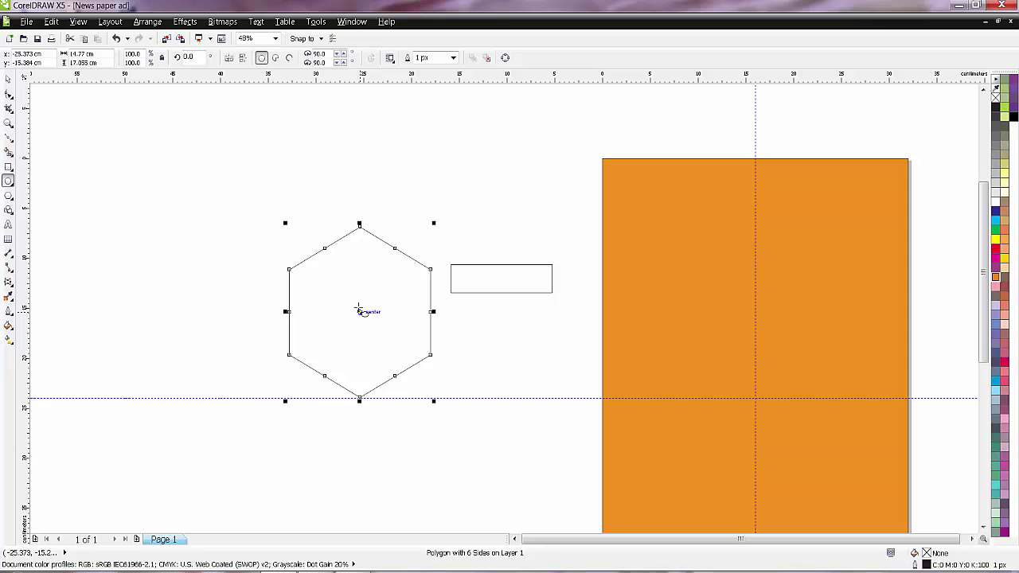
left_click_drag(359, 310, 435, 372)
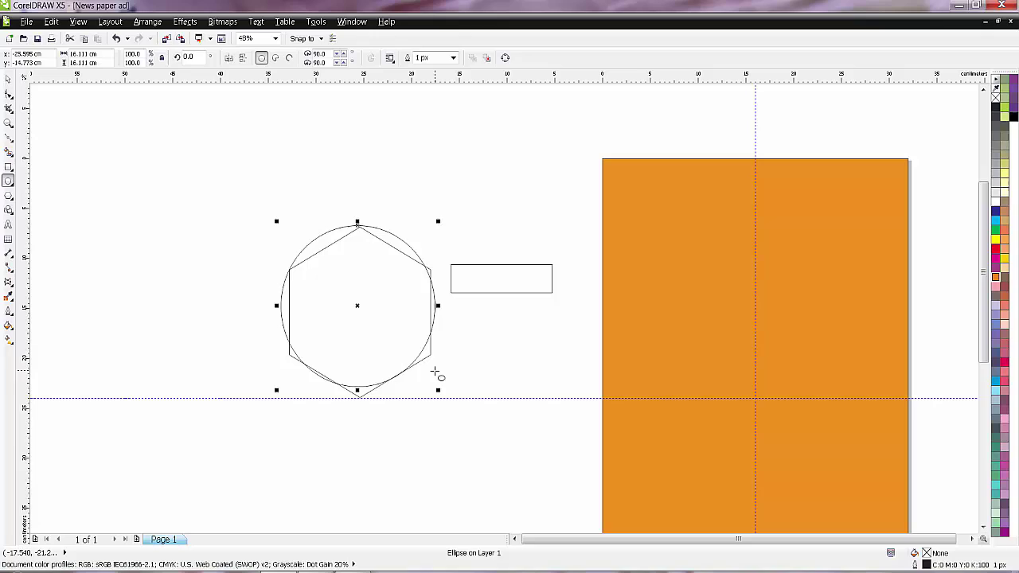
key("Delete")
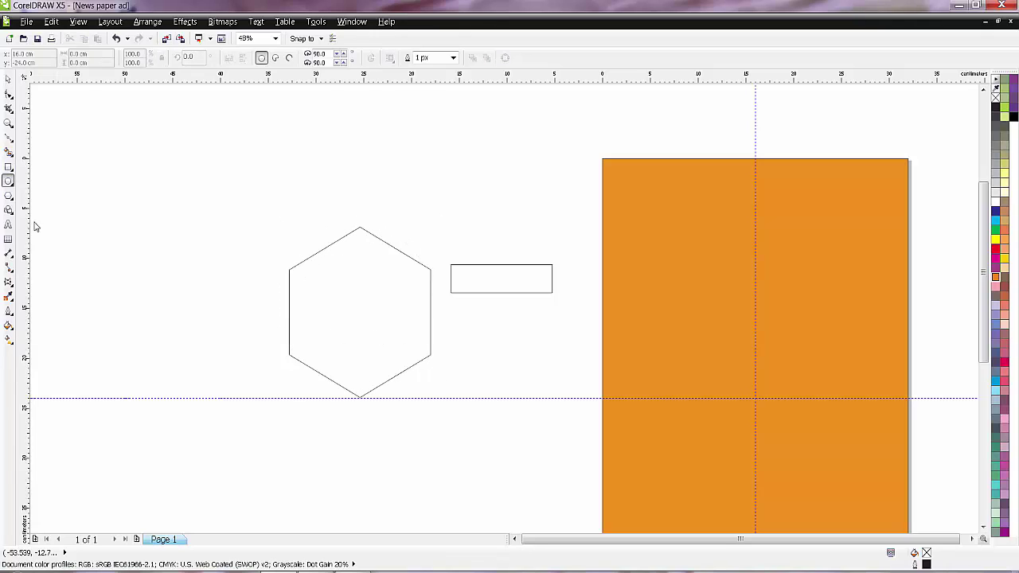
left_click_drag(360, 314, 427, 400)
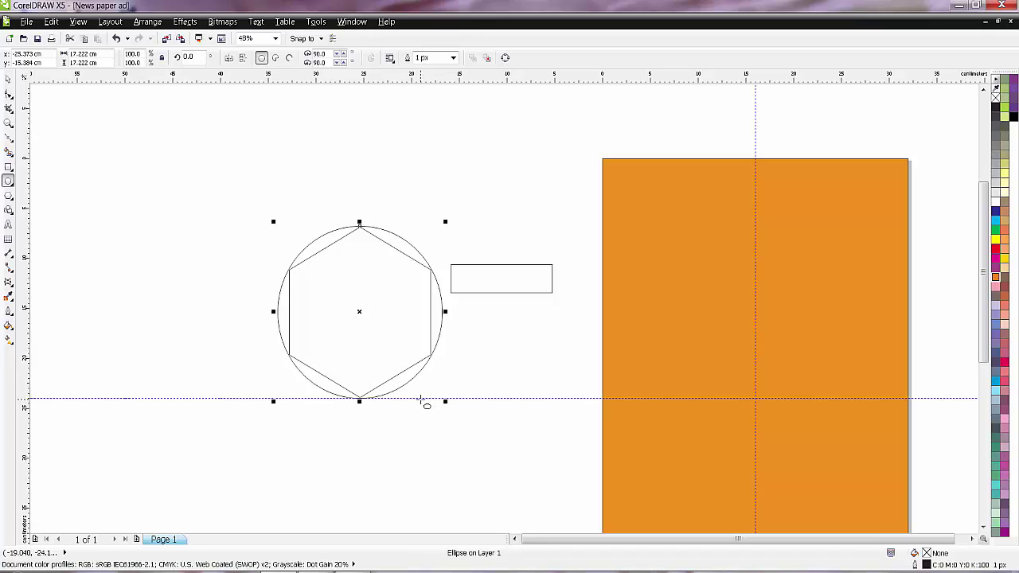
left_click(8, 78)
left_click(71, 177)
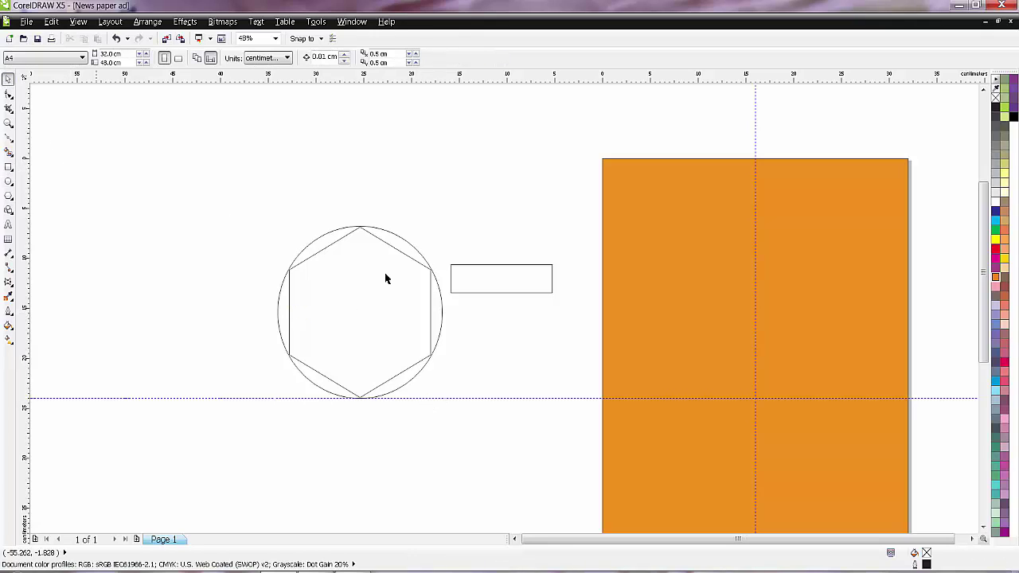
left_click(311, 259)
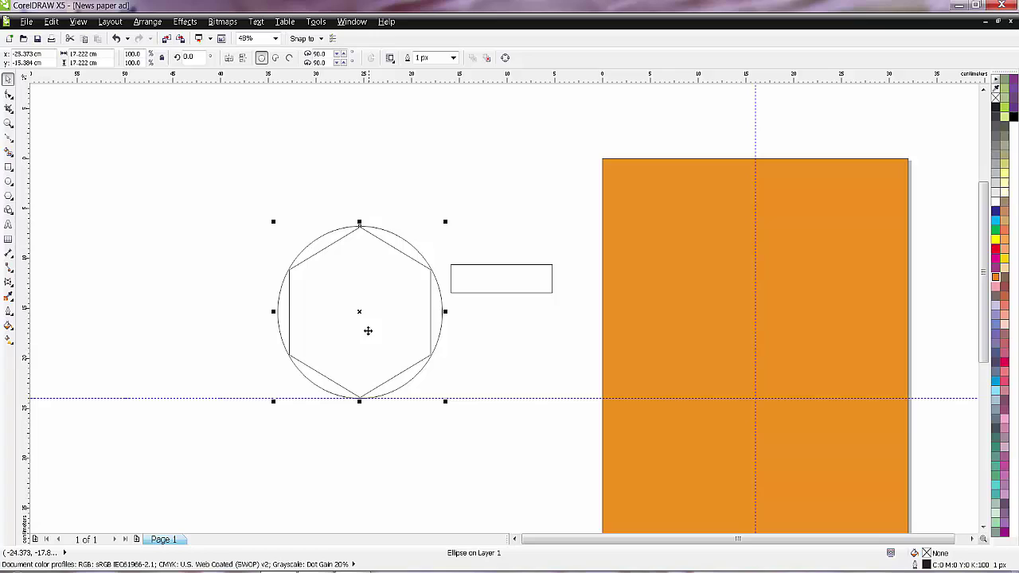
left_click_drag(363, 311, 194, 168)
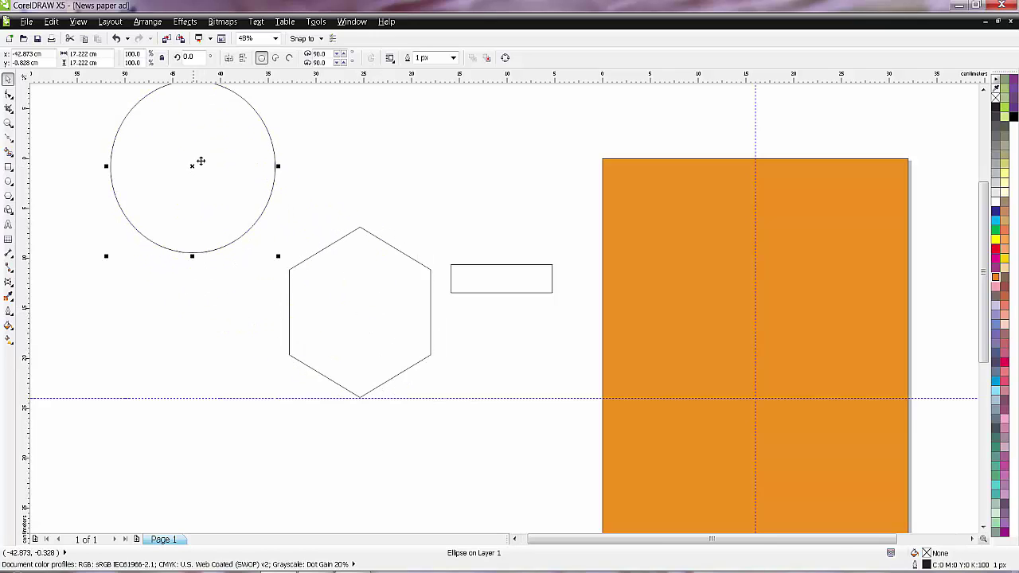
Step: Delete the small rectangle beside the page
left_click(505, 188)
left_click(505, 282)
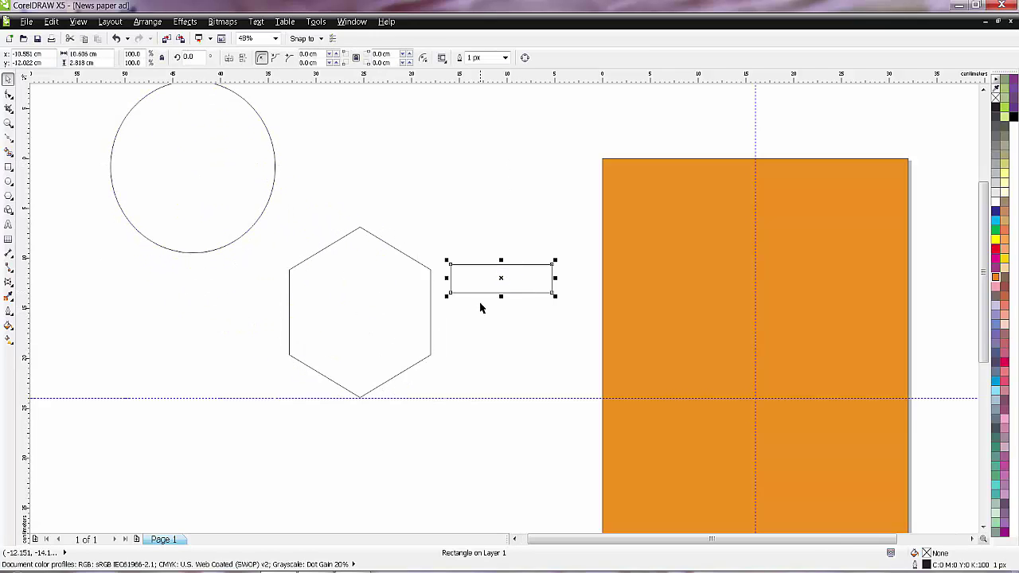
scroll(498, 280, "up", 1)
scroll(512, 321, "down", 1)
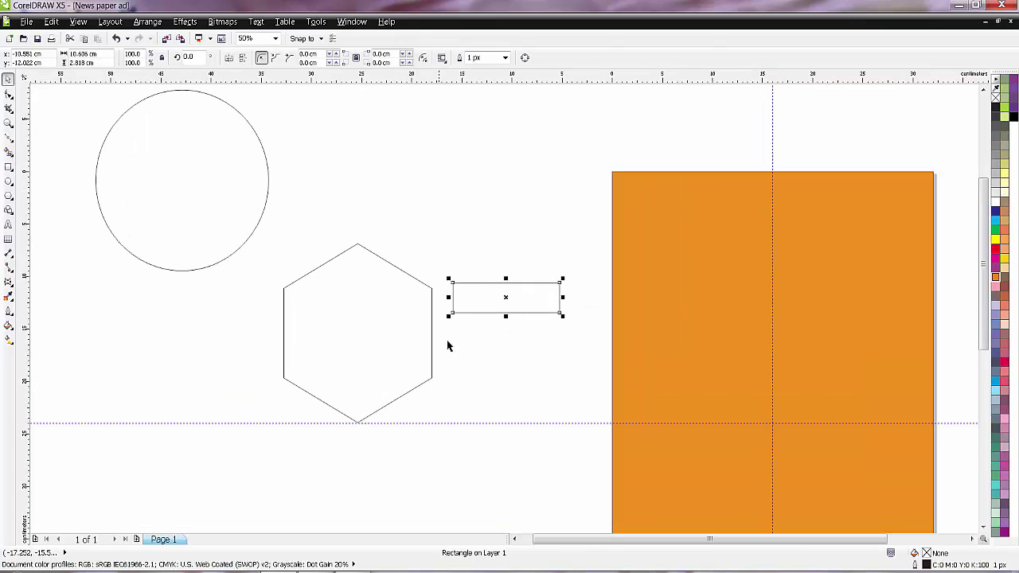
left_click(490, 321)
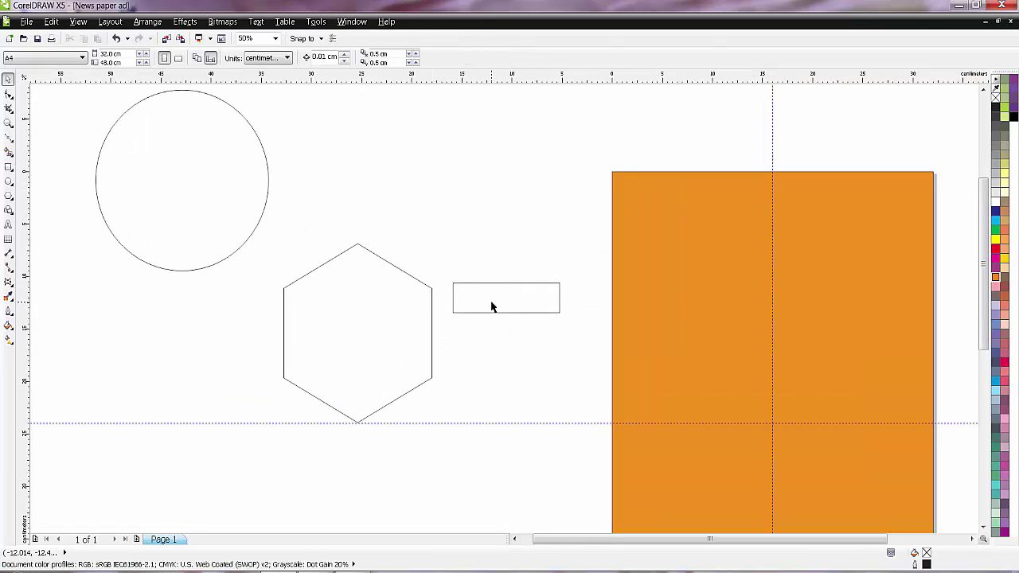
left_click(502, 283)
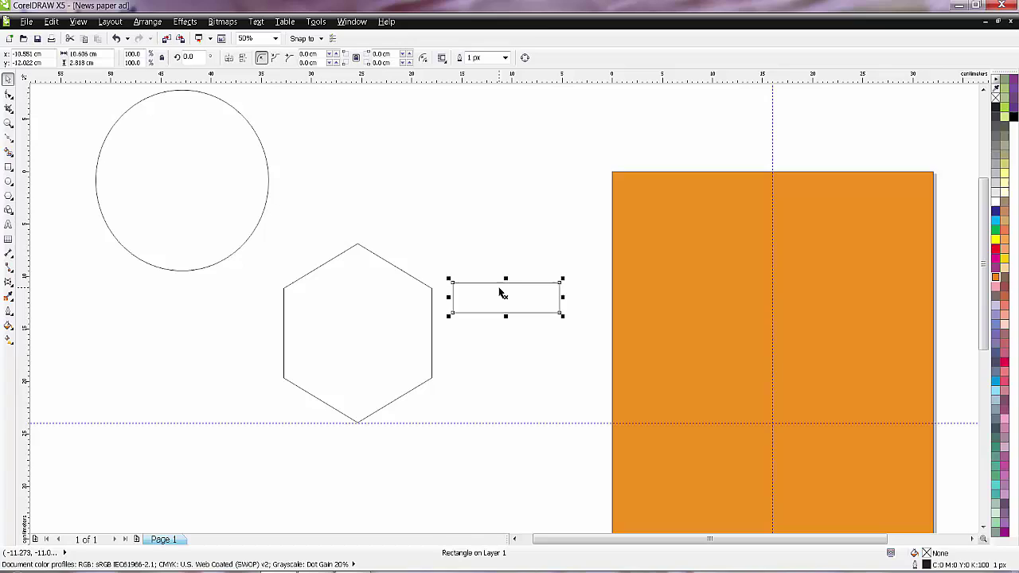
key("Delete")
Step: Draw a narrow rectangle, rotate it 90° to 8.521 × 3.381 cm, and place it above the hexagon
left_click(8, 167)
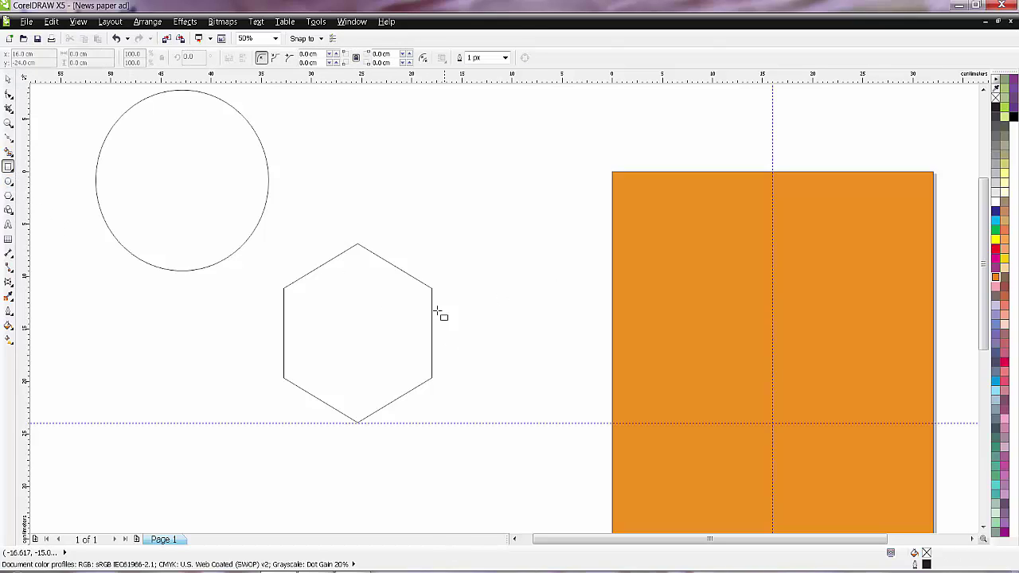
mouse_move(431, 291)
left_mouse_down()
mouse_move(435, 380)
mouse_move(467, 381)
left_mouse_up()
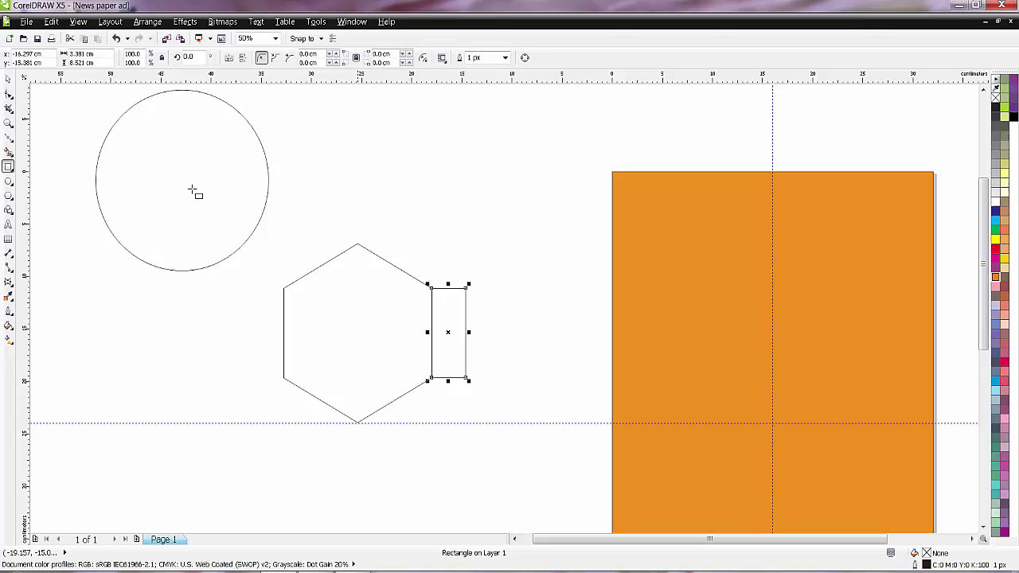
key("space")
left_click(452, 309)
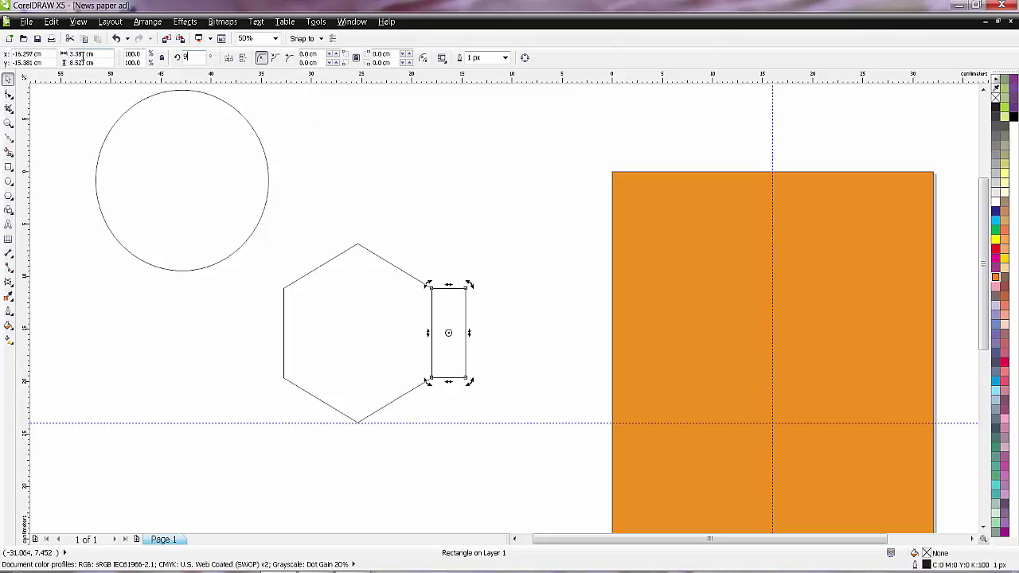
key("Return")
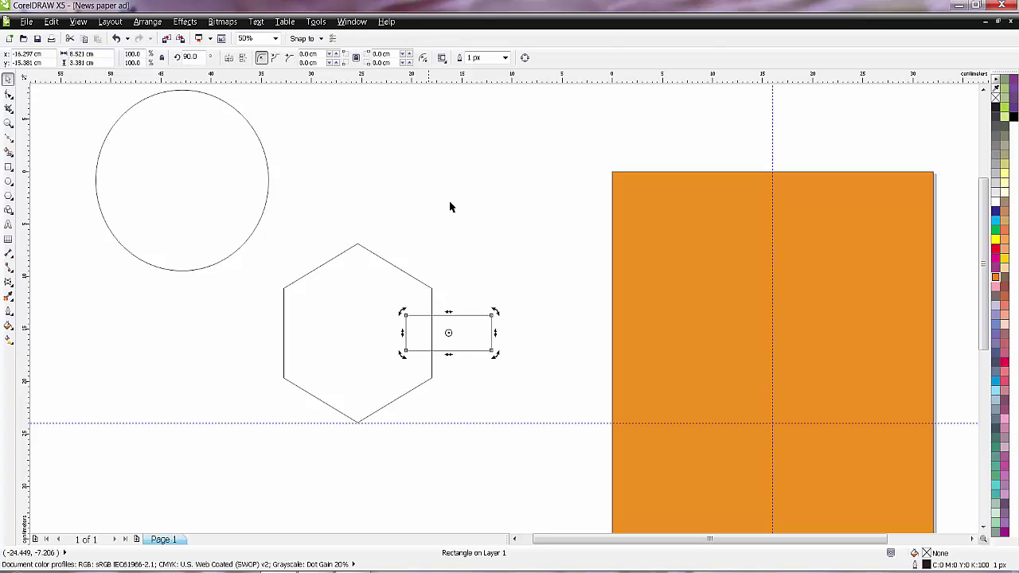
left_click_drag(473, 330, 453, 222)
scroll(453, 223, "up", 1)
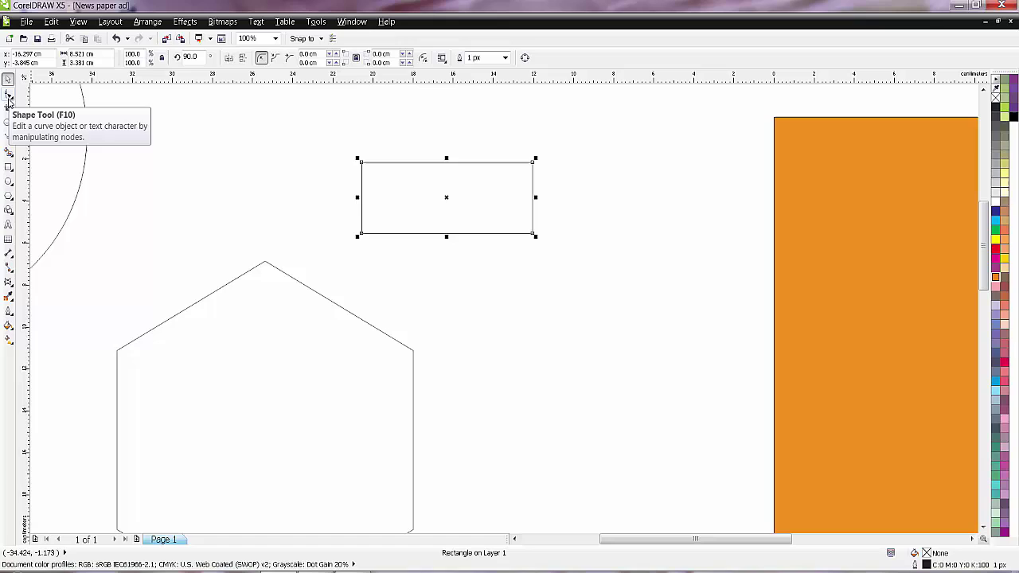
left_click(9, 93)
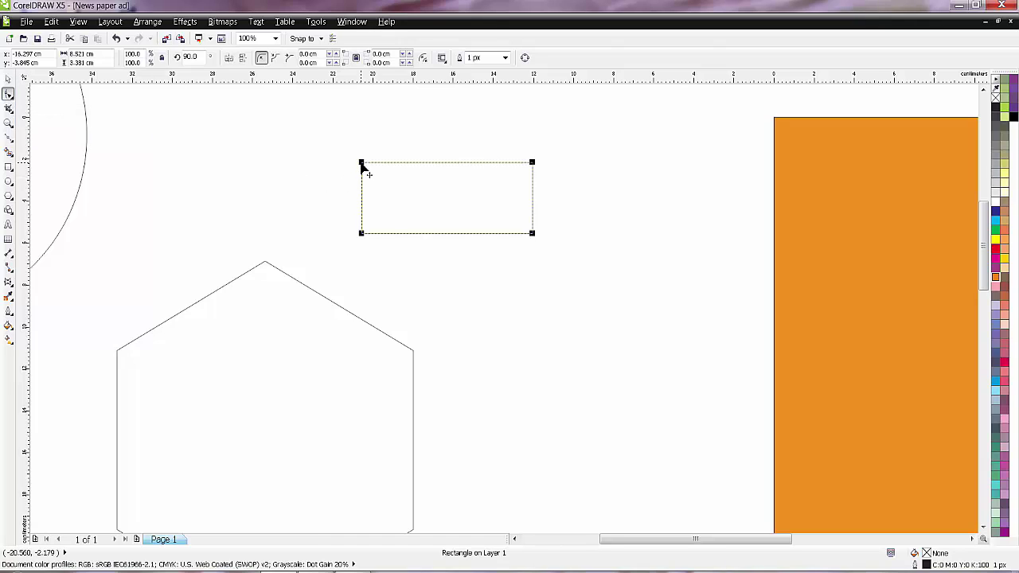
left_click_drag(363, 163, 371, 163)
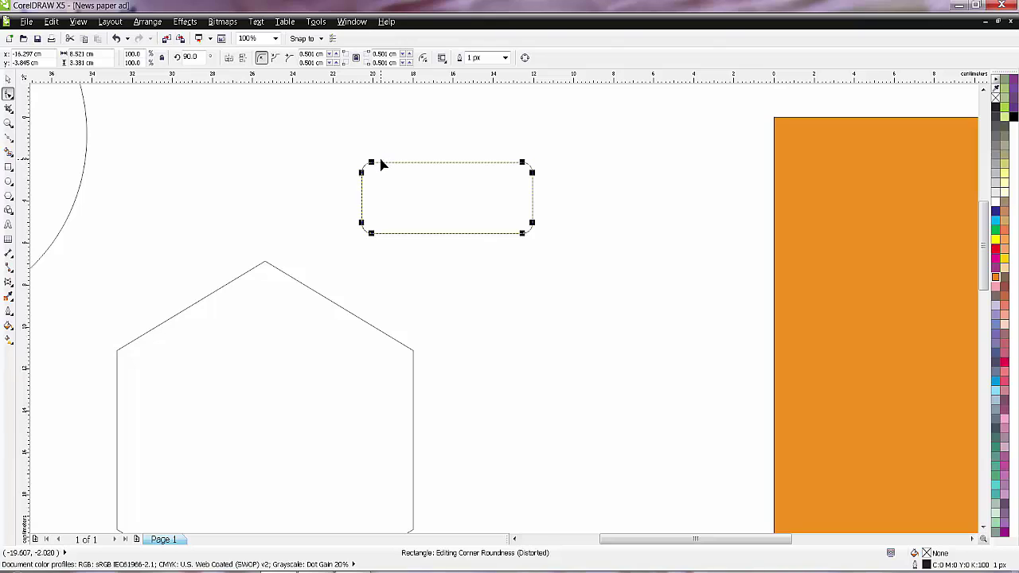
key("ctrl+z")
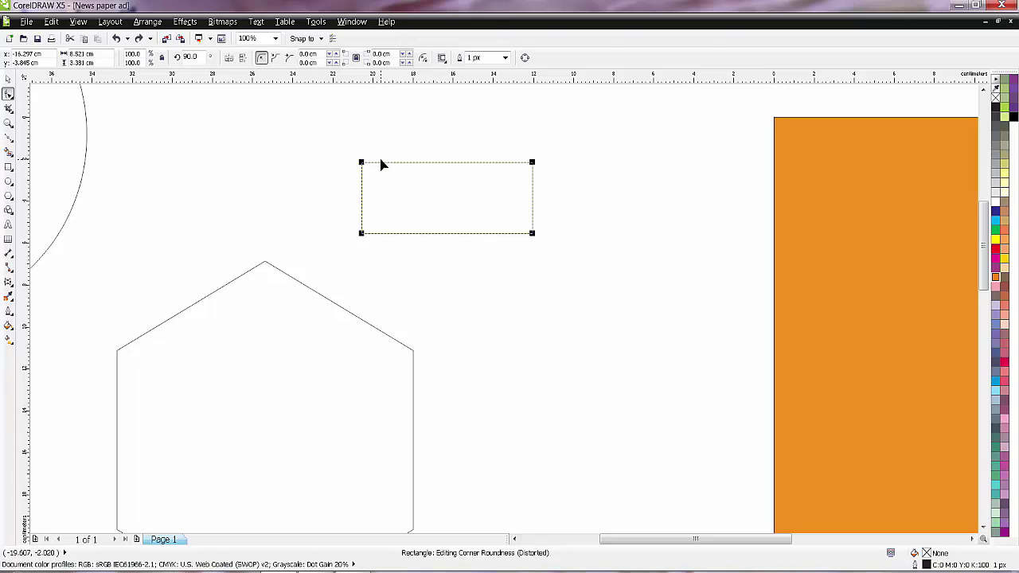
left_click(8, 80)
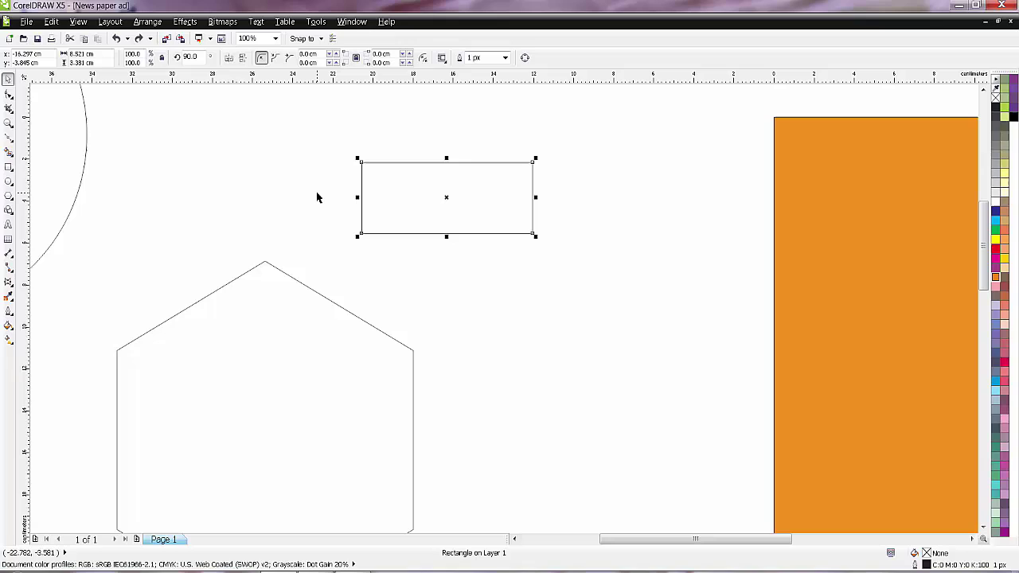
left_click(10, 94)
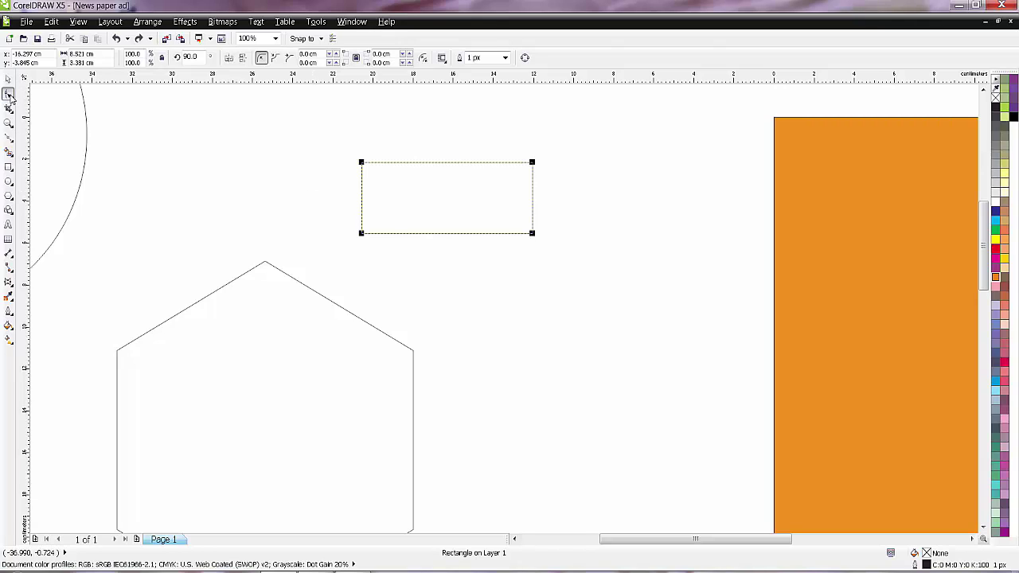
Step: Convert the rectangle to curves and add a node at its top midpoint on a vertical guideline
left_click(526, 59)
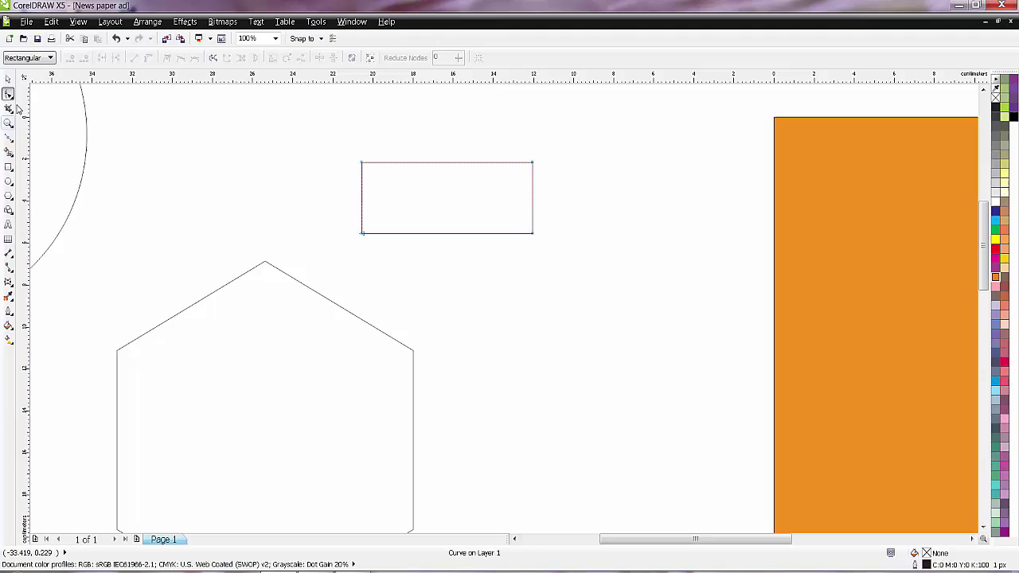
left_click_drag(328, 135, 430, 217)
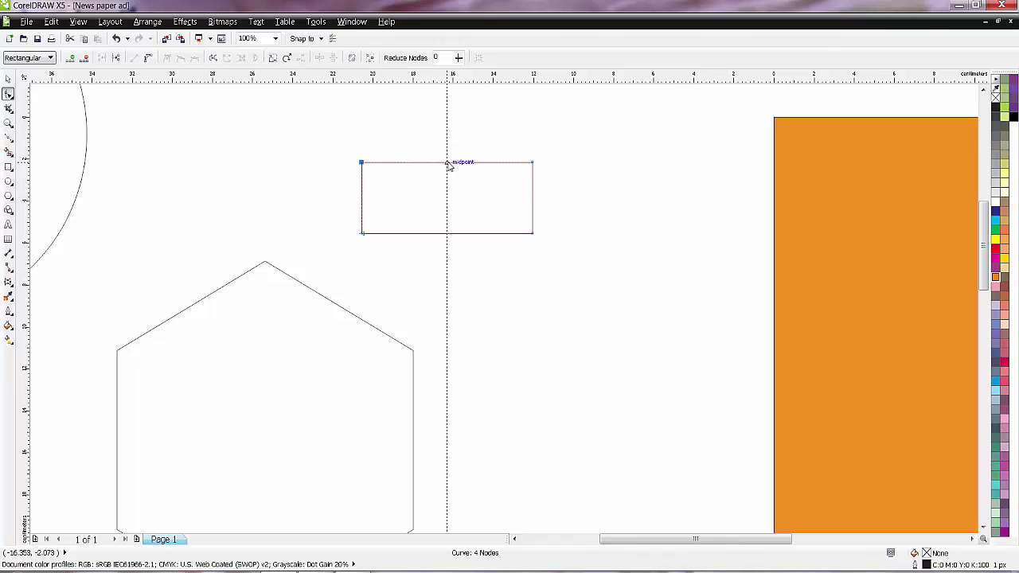
left_click_drag(448, 165, 447, 164)
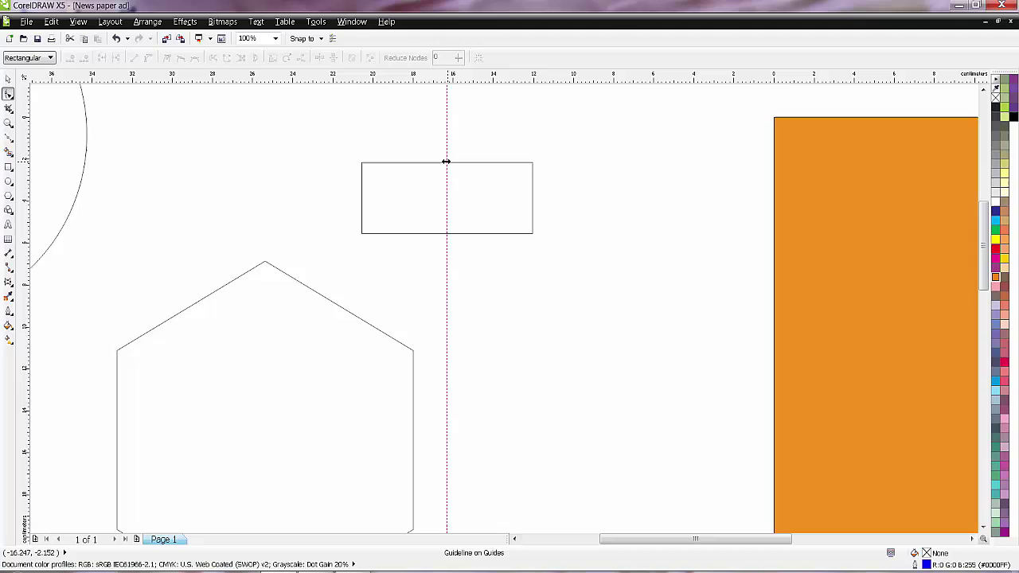
scroll(446, 162, "up", 2)
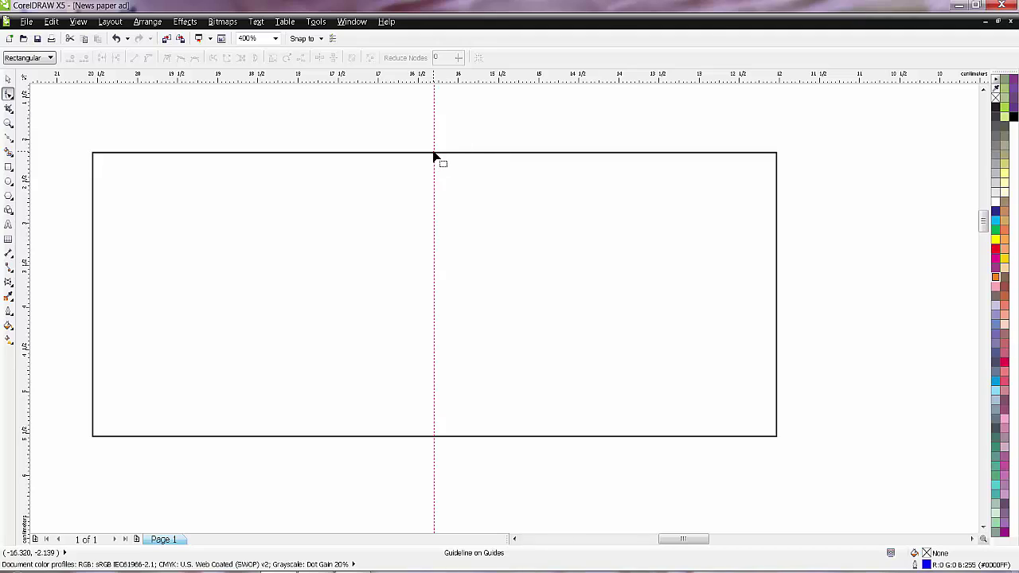
scroll(433, 153, "up", 1)
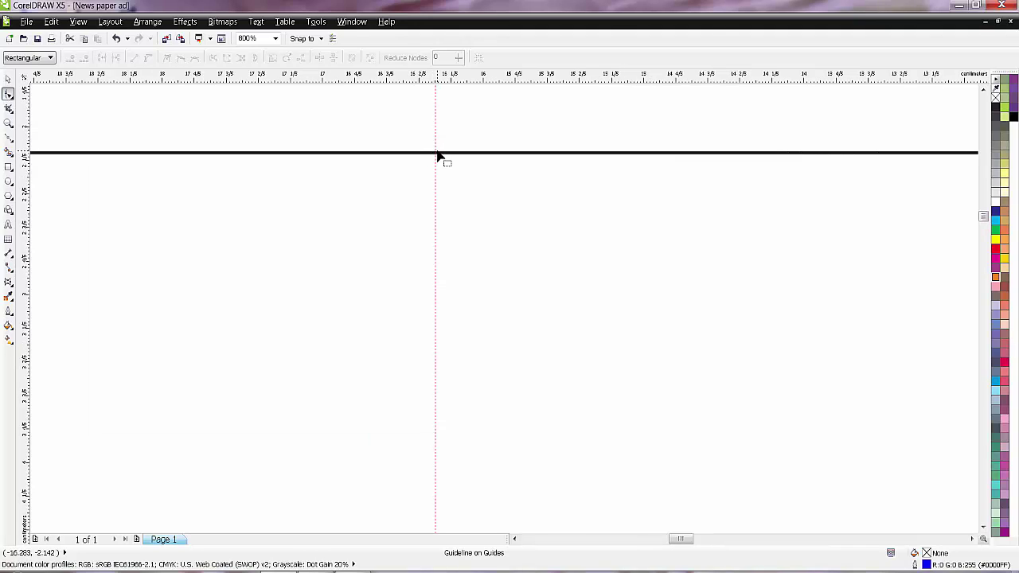
left_click(437, 156)
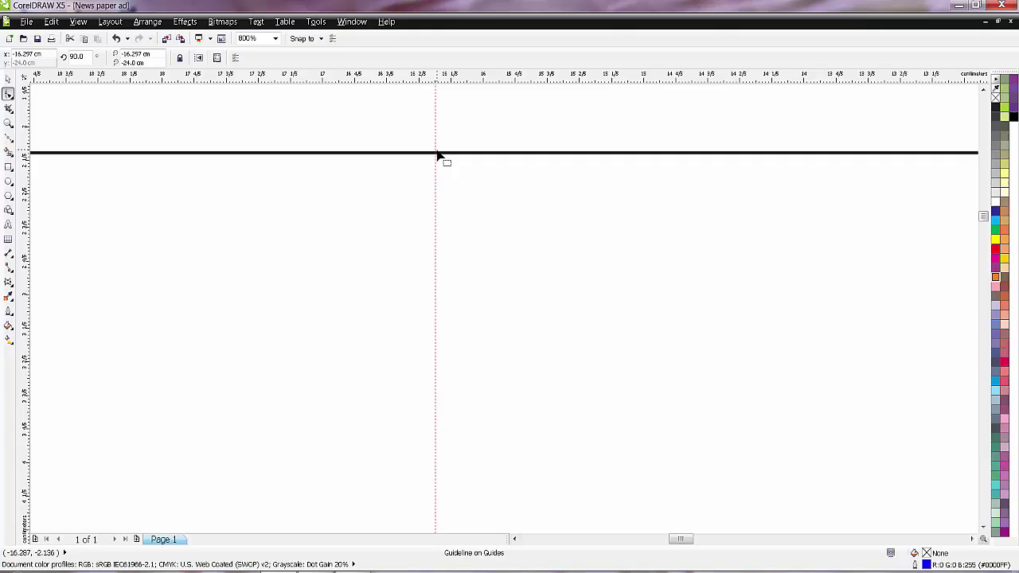
left_click(437, 154)
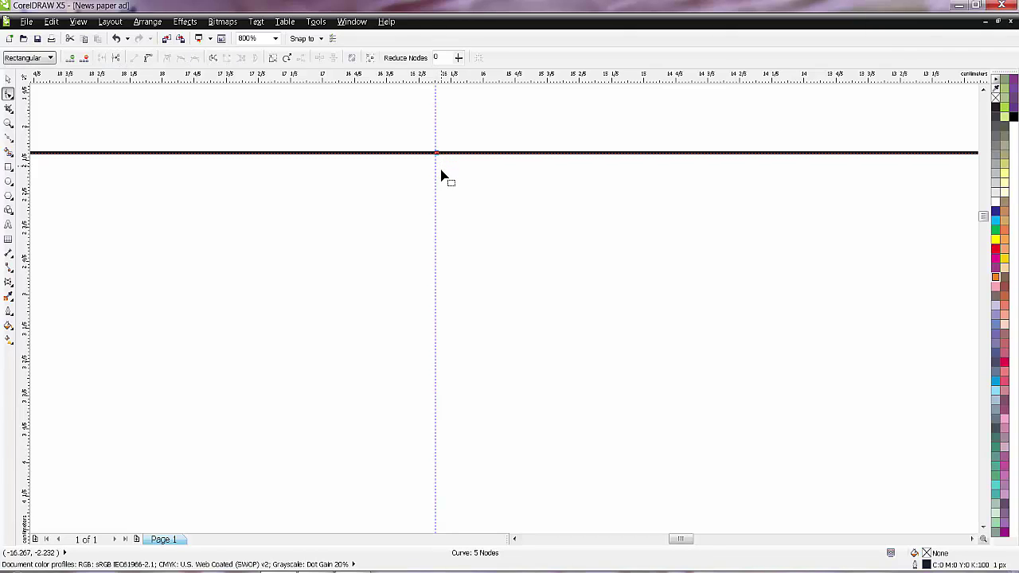
Step: Pull the top middle node upward into a peak, keeping the guideline in place
scroll(442, 175, "down", 1)
scroll(458, 187, "down", 2)
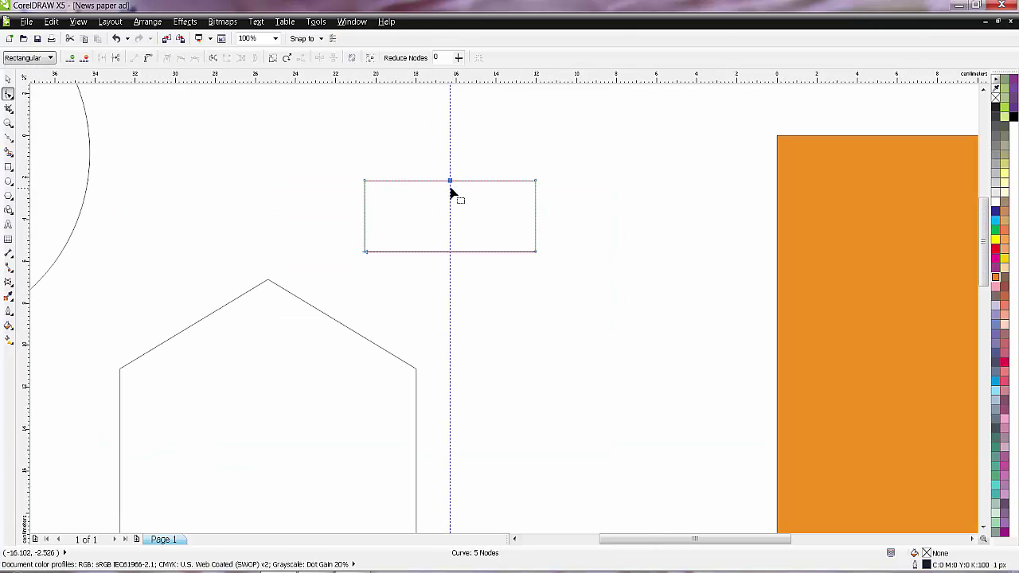
left_click_drag(451, 183, 450, 148)
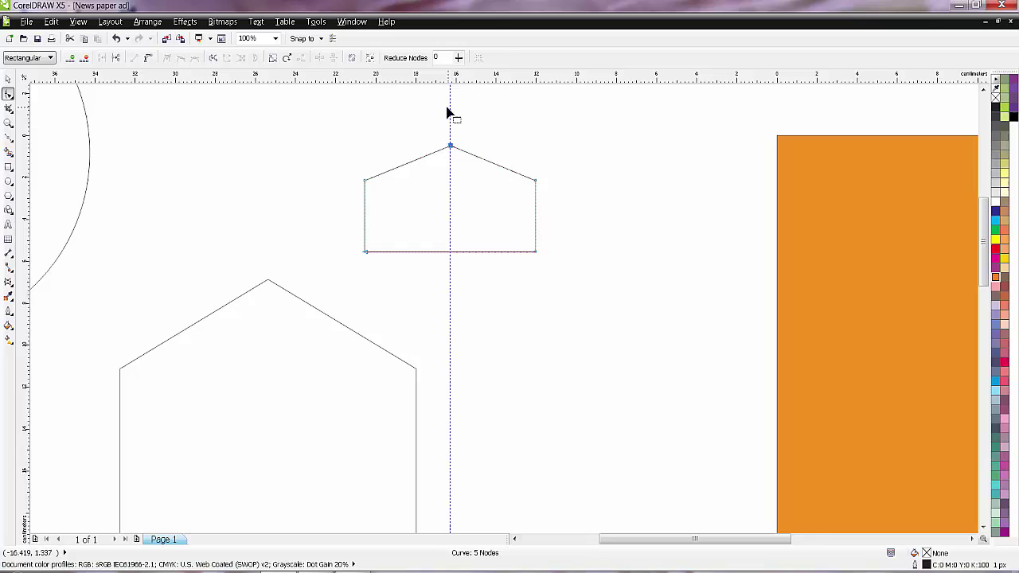
left_click(8, 79)
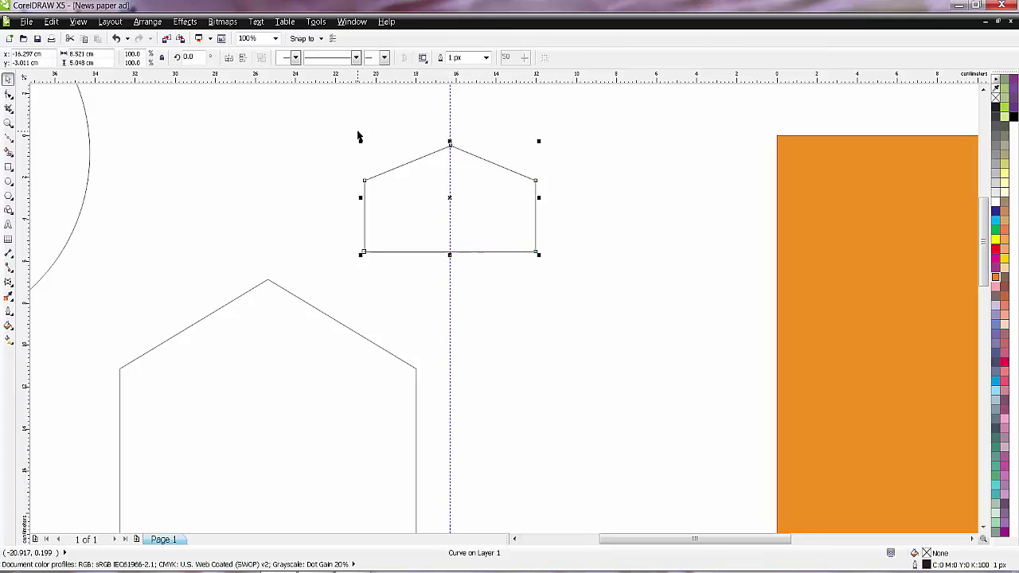
left_click(450, 111)
key("Delete")
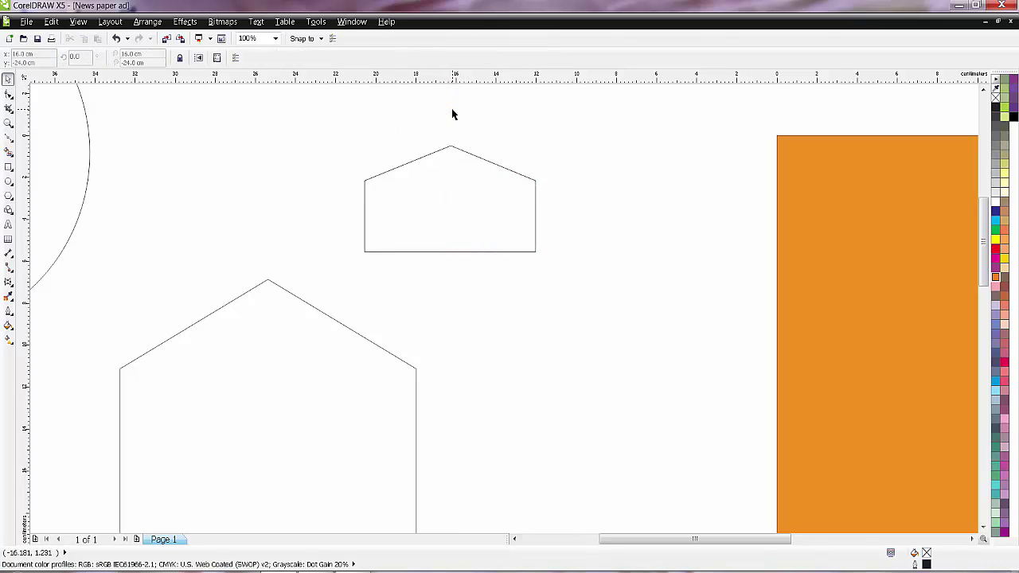
left_click(7, 93)
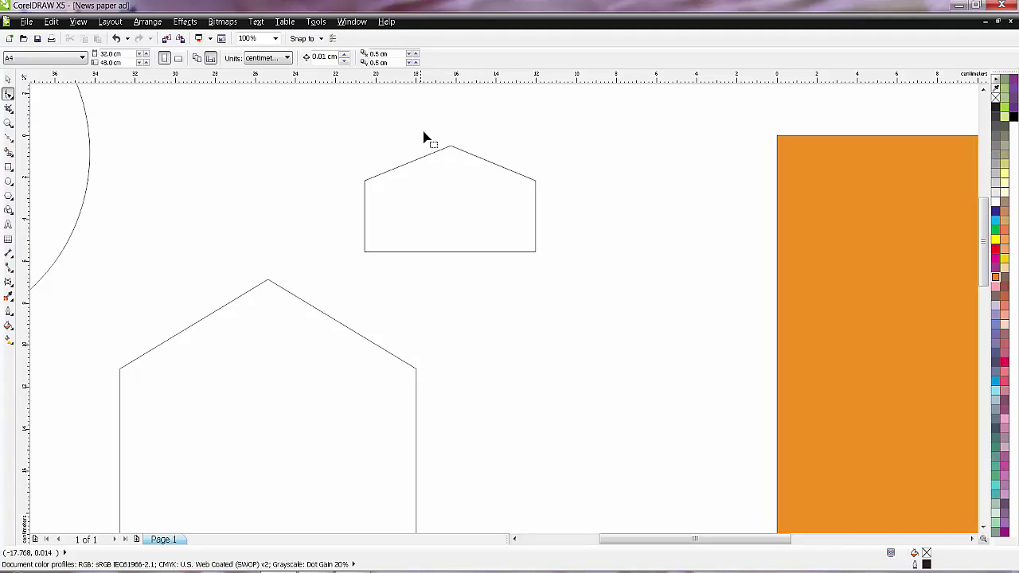
key("ctrl+z")
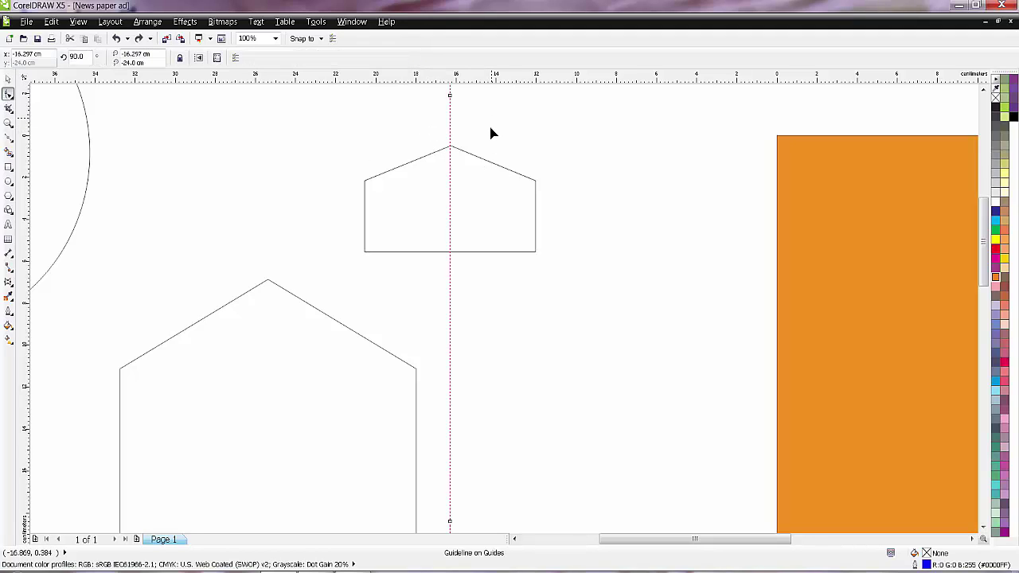
left_click(474, 185)
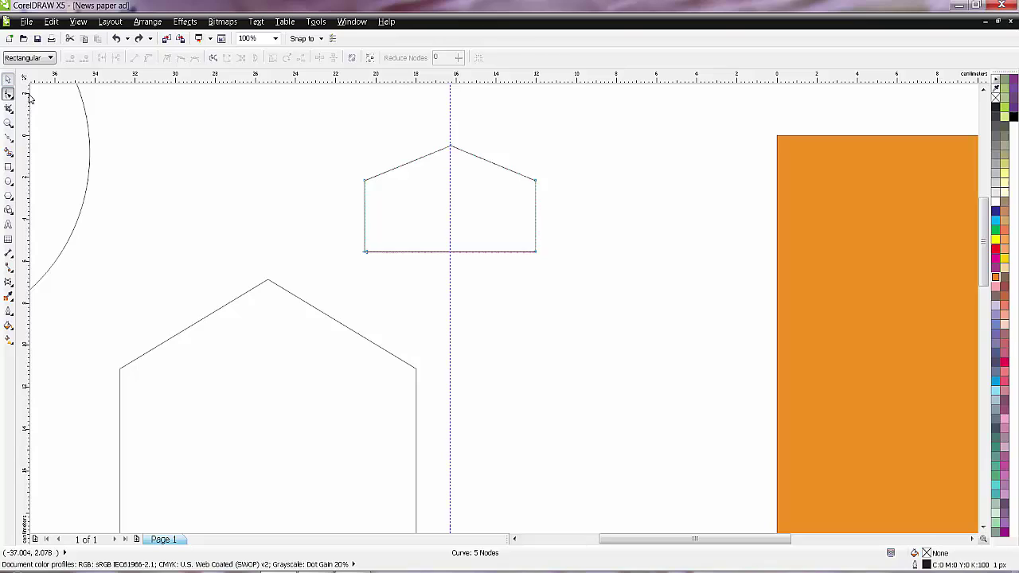
Step: Select the peak and both eave nodes and convert the roof lines to curves
left_click(8, 78)
left_click(437, 191)
left_click(8, 93)
left_click_drag(419, 129, 480, 168)
left_click_drag(305, 94, 567, 192)
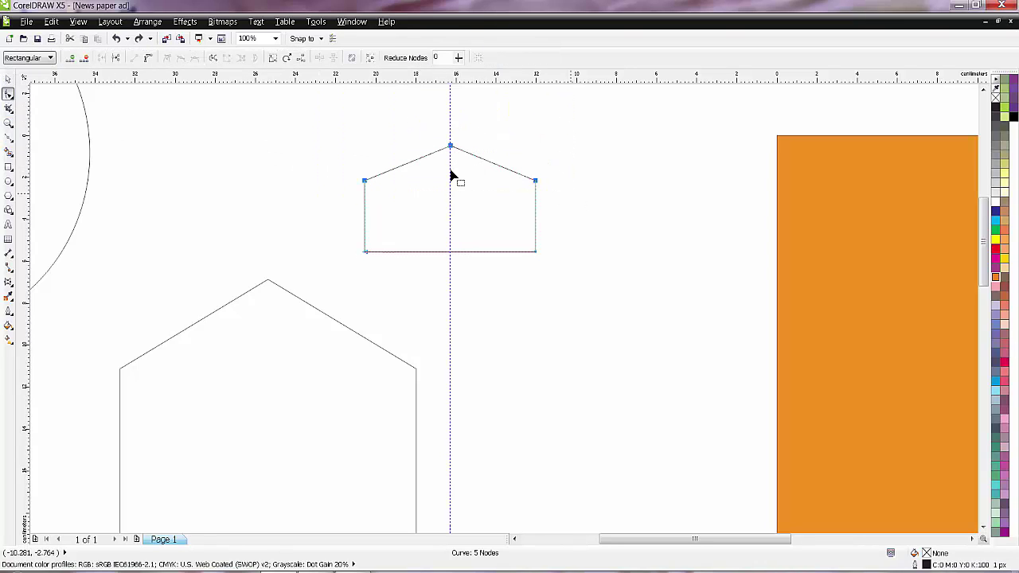
left_click(150, 61)
Step: Bend both roof edges into inward arcs meeting at the peak
left_click_drag(423, 157, 435, 185)
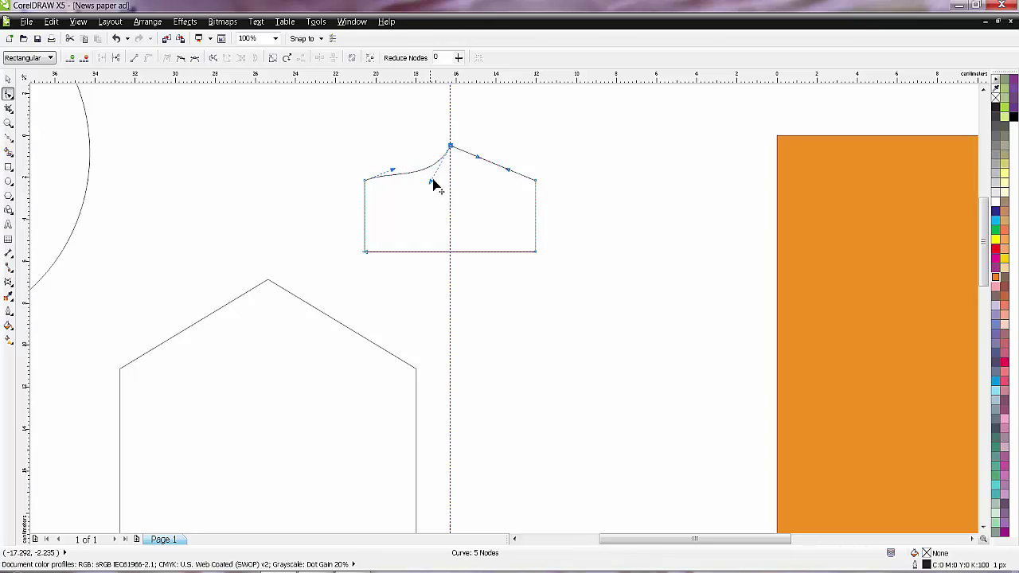
mouse_move(476, 157)
left_mouse_down()
mouse_move(475, 178)
mouse_move(466, 171)
left_mouse_up()
scroll(455, 177, "up", 2)
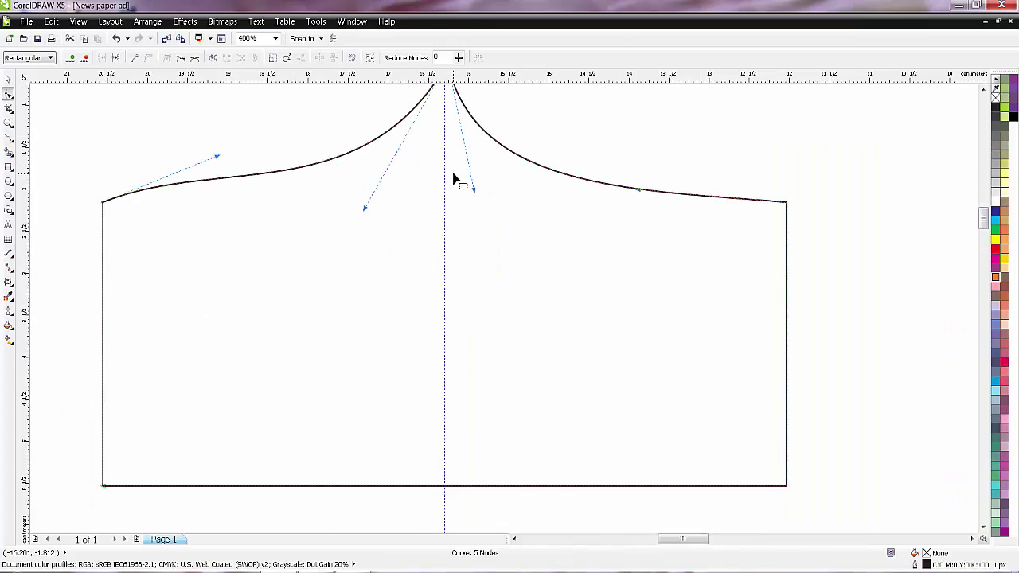
scroll(983, 219, "up", 3)
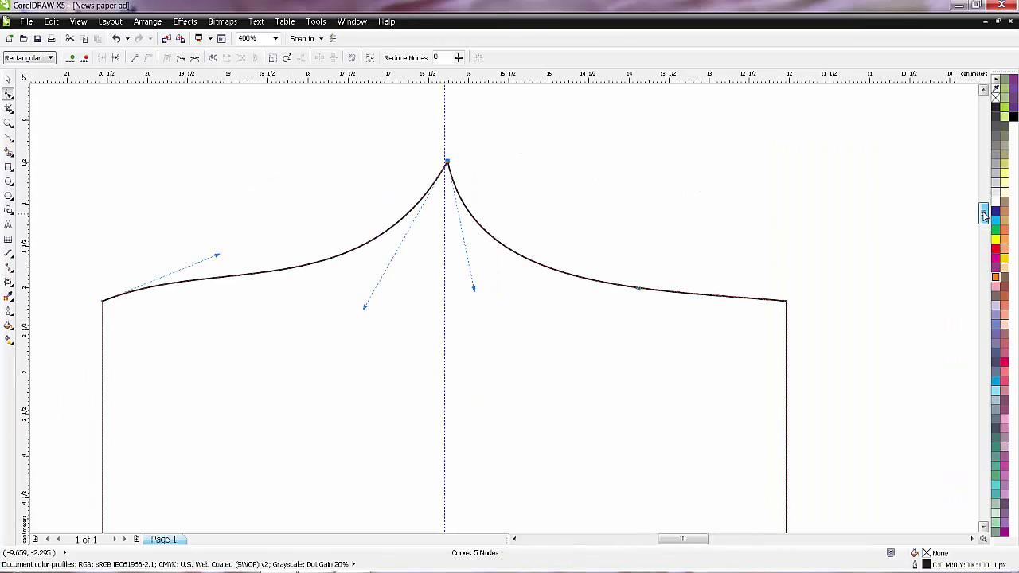
scroll(448, 228, "up", 1)
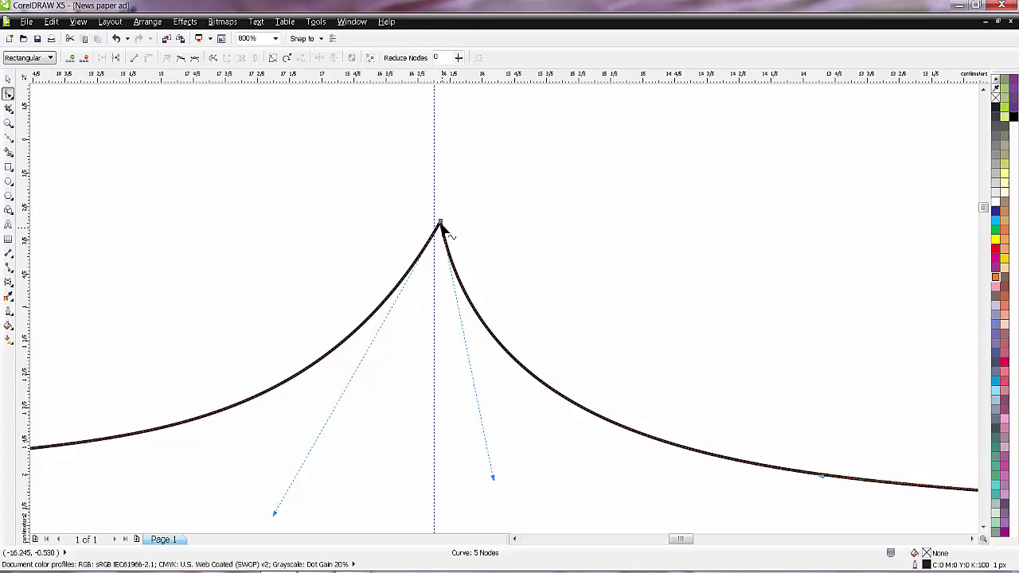
left_click_drag(439, 225, 439, 226)
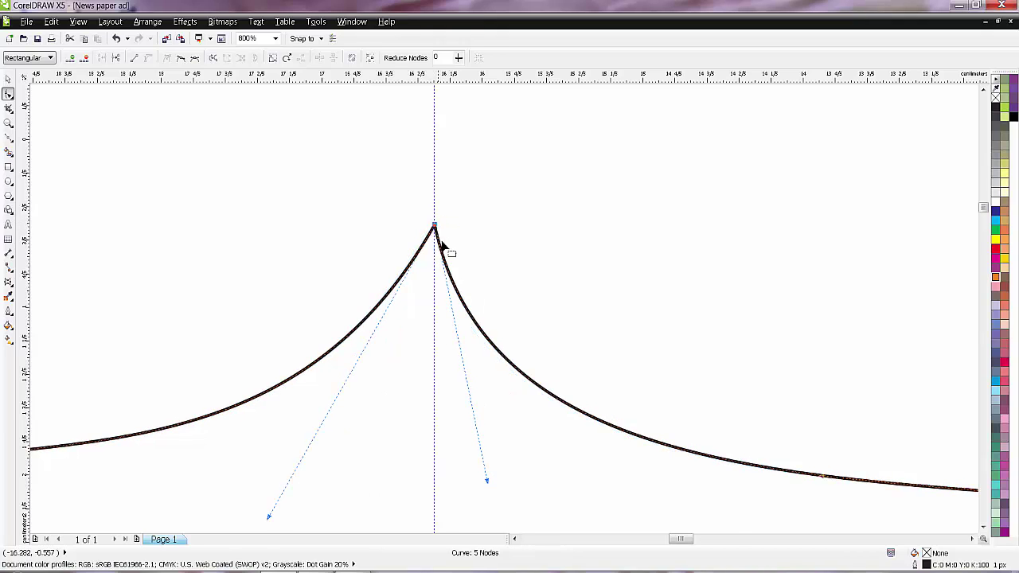
scroll(449, 250, "down", 2)
left_click_drag(459, 309, 475, 323)
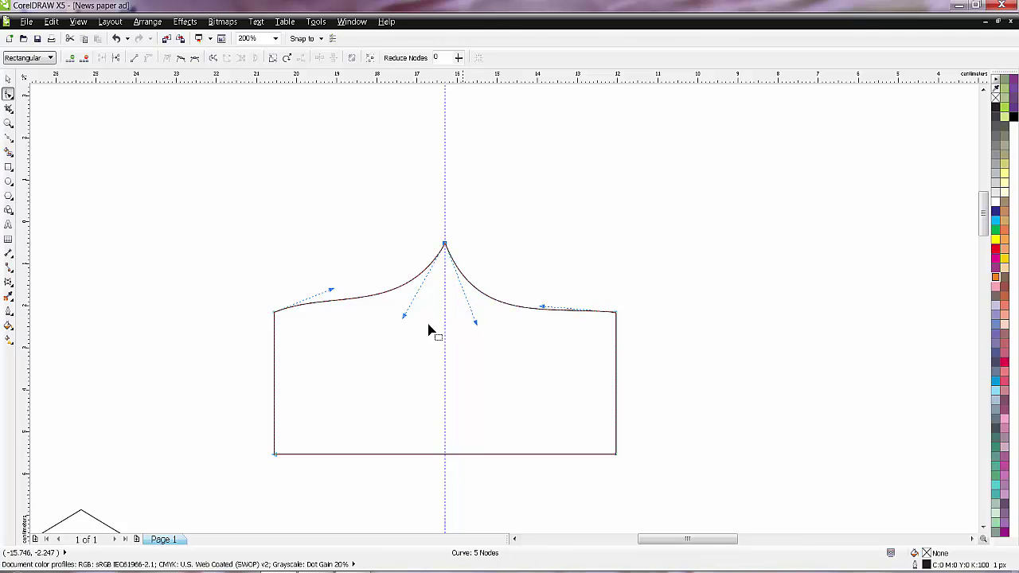
Step: Make the two upper corner nodes smooth so the sides bulge into an onion-dome outline
left_click_drag(405, 318, 403, 322)
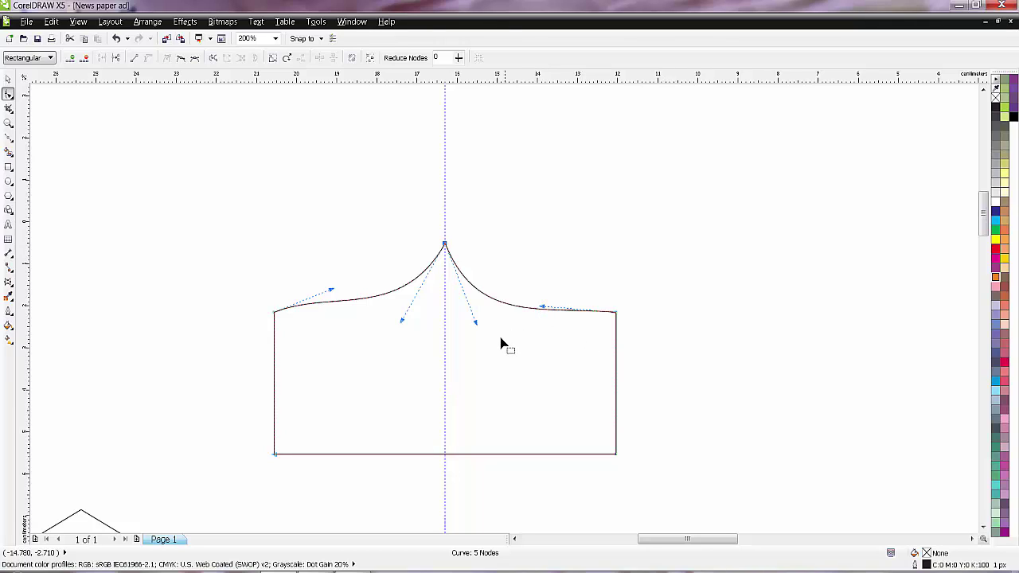
left_click(586, 308)
left_click_drag(587, 275, 675, 519)
left_click_drag(256, 280, 316, 465)
left_click_drag(241, 284, 721, 514)
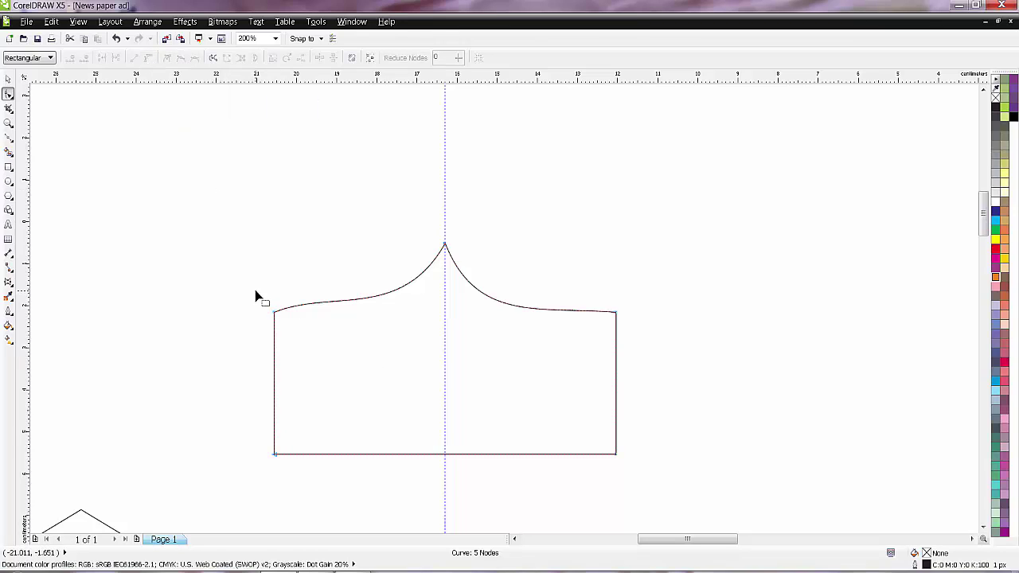
left_click(444, 244)
left_click_drag(242, 287, 633, 358)
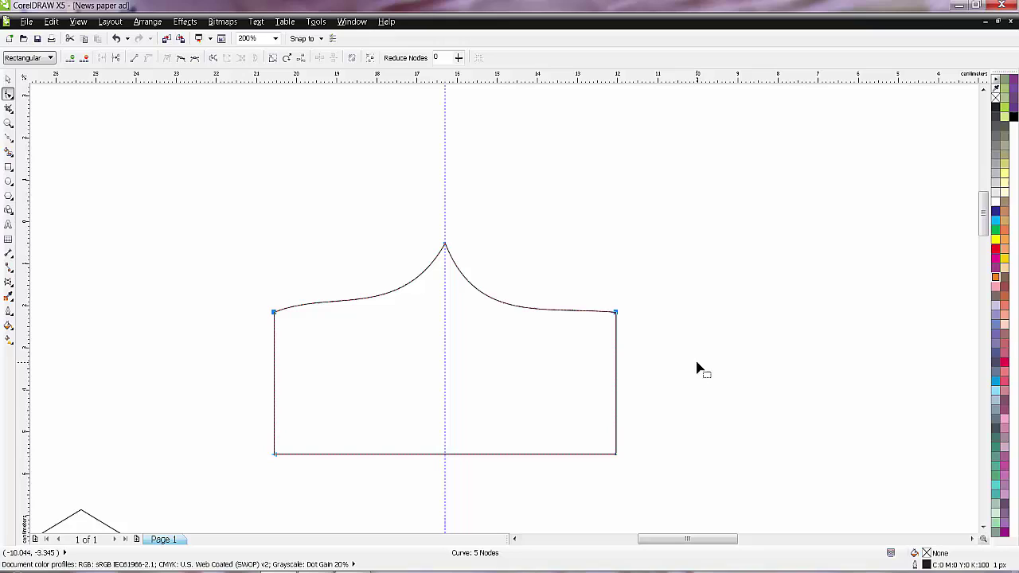
left_click(184, 62)
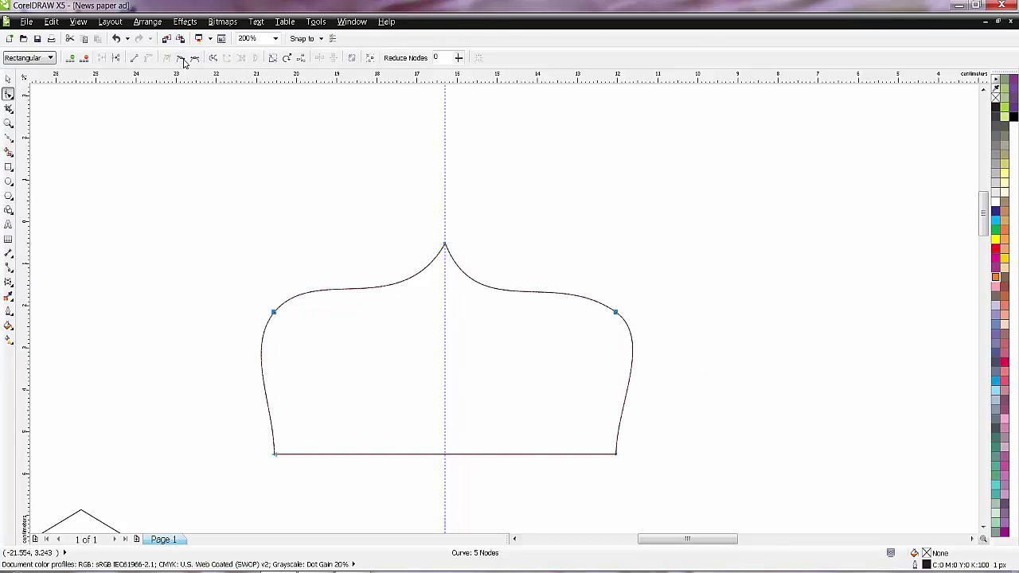
left_click(615, 312)
left_click_drag(259, 288, 321, 348)
Step: Delete the vertical guideline
left_click(8, 78)
scroll(532, 386, "down", 4)
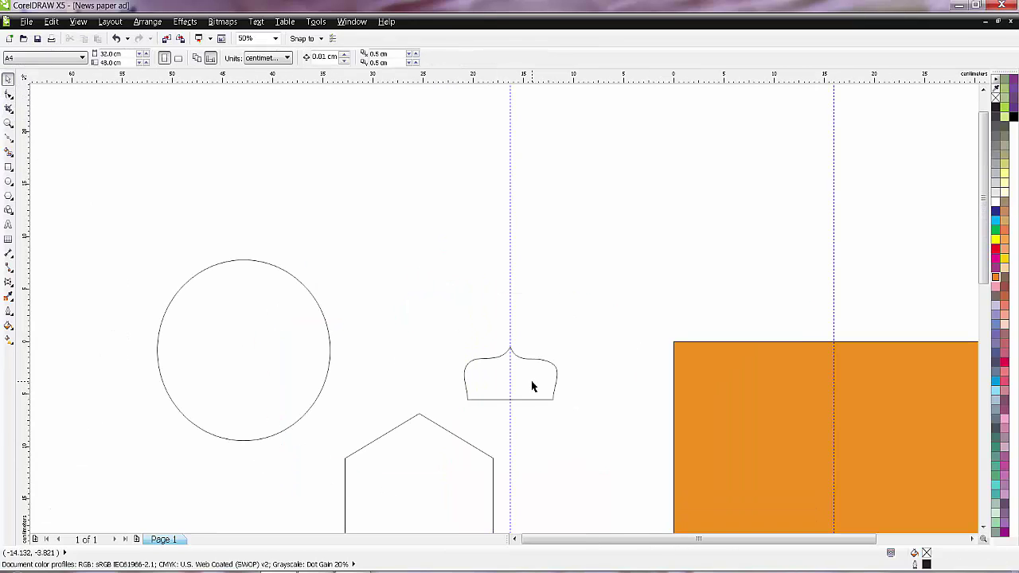
scroll(579, 294, "down", 3)
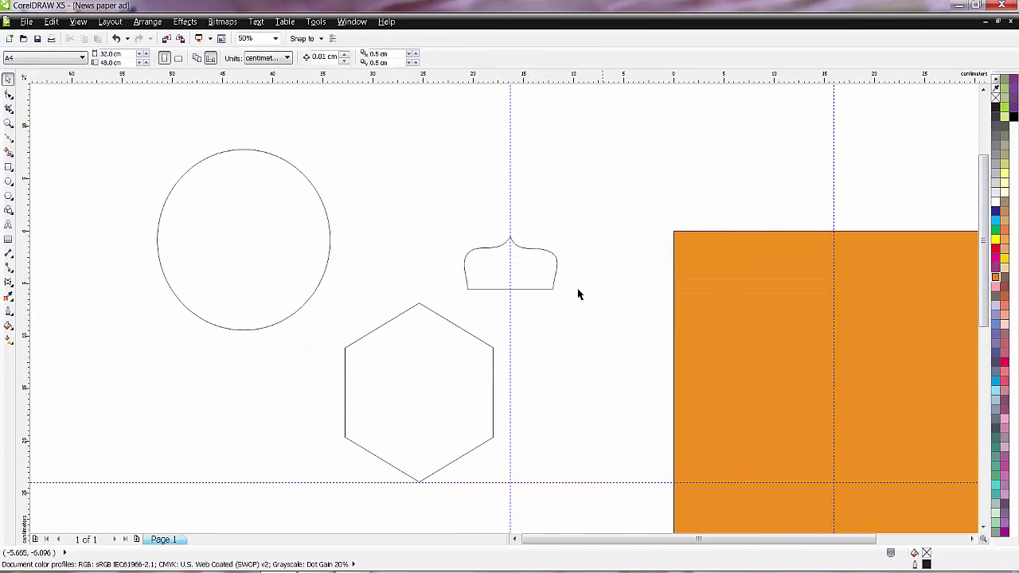
scroll(496, 266, "up", 2)
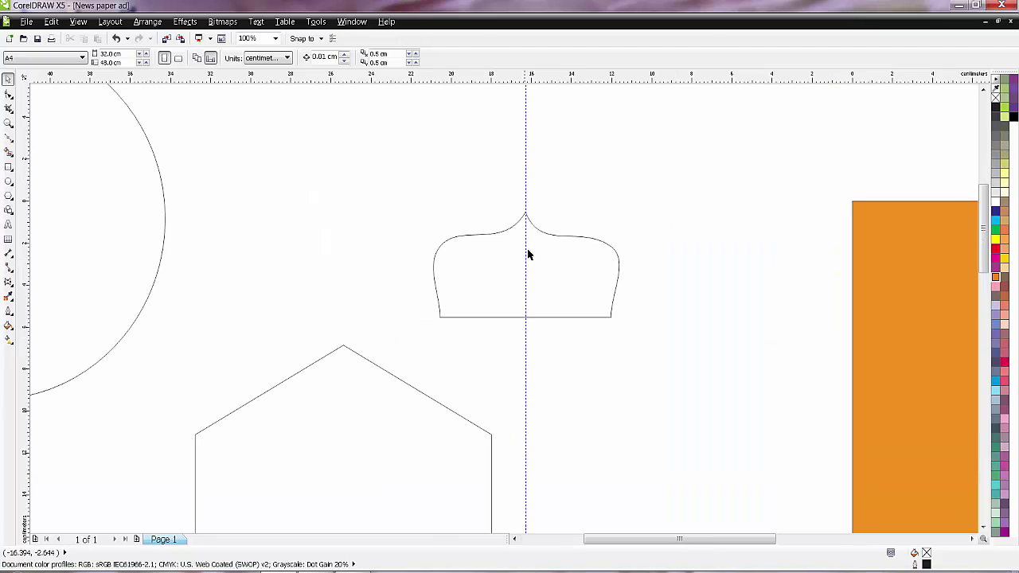
left_click(523, 194)
key("Delete")
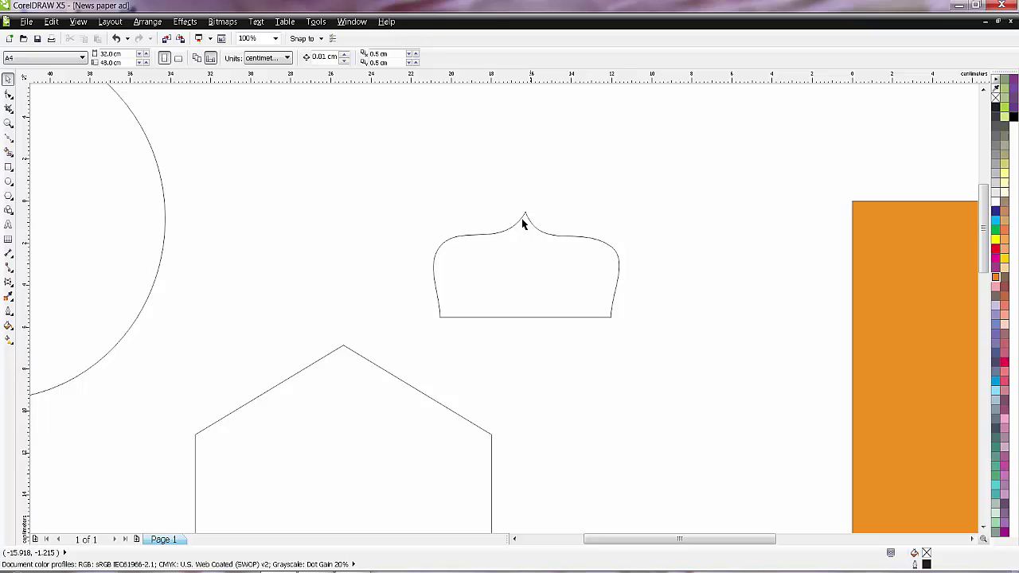
Step: Move the dome down-left onto the top of the hexagon
left_click(508, 276)
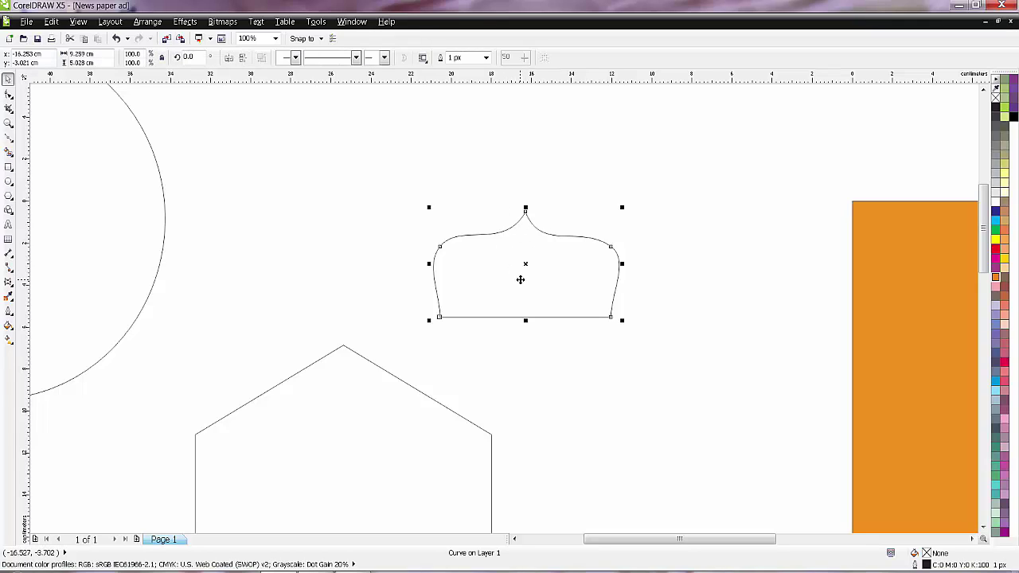
left_click(548, 305)
left_click(530, 264)
left_click_drag(530, 264, 441, 332)
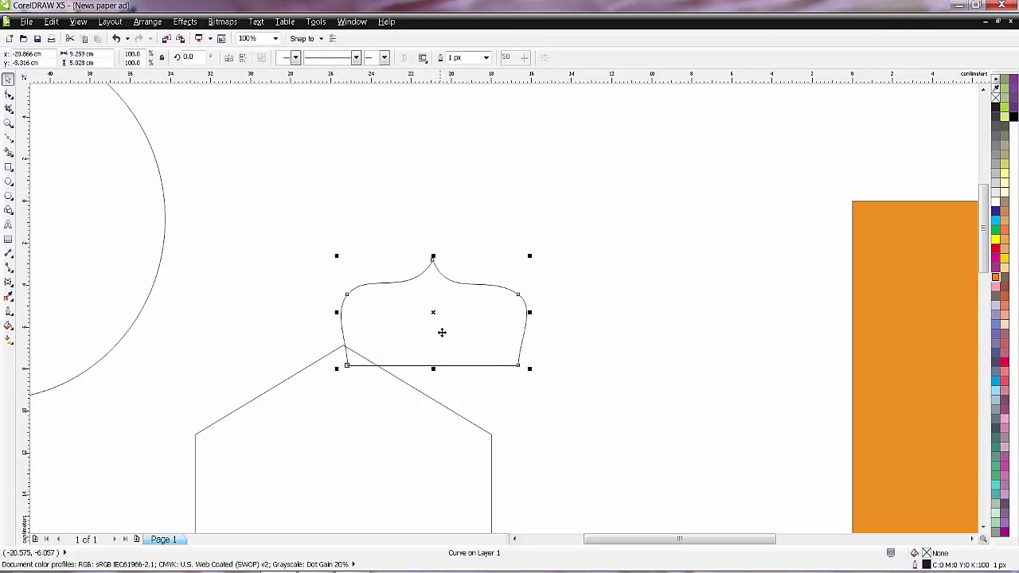
left_click(526, 296)
left_click_drag(532, 259, 535, 308)
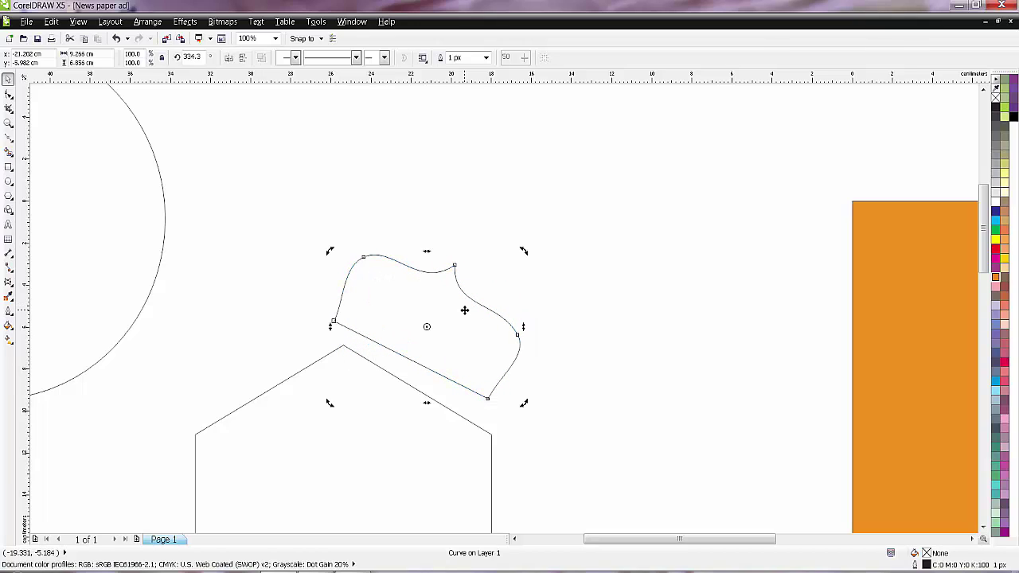
key("ctrl+z")
Step: Set the dome's rotation angle to 315°
left_click(188, 58)
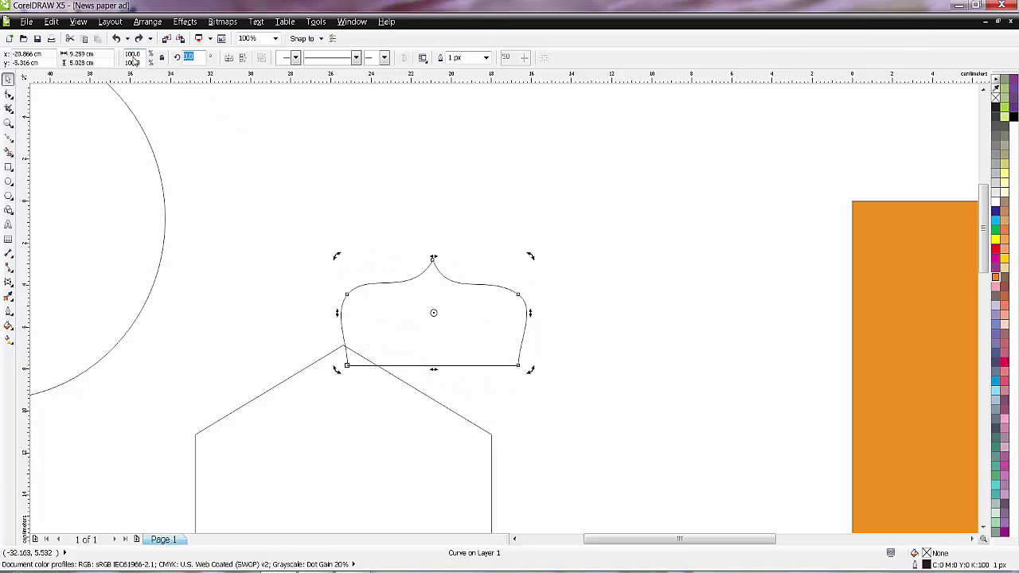
type("45")
key("Return")
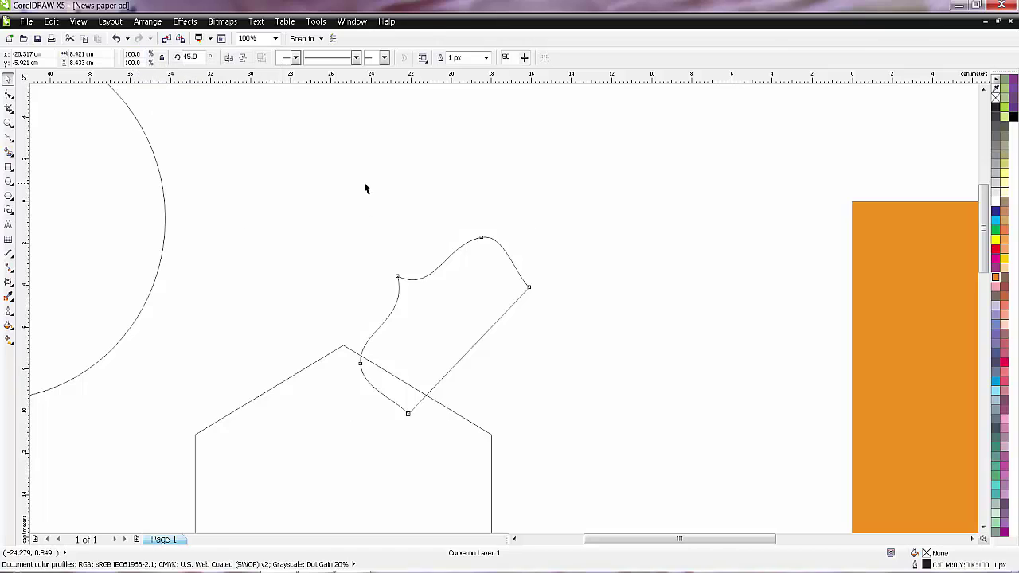
left_click(398, 238)
left_click(421, 271)
left_click(191, 58)
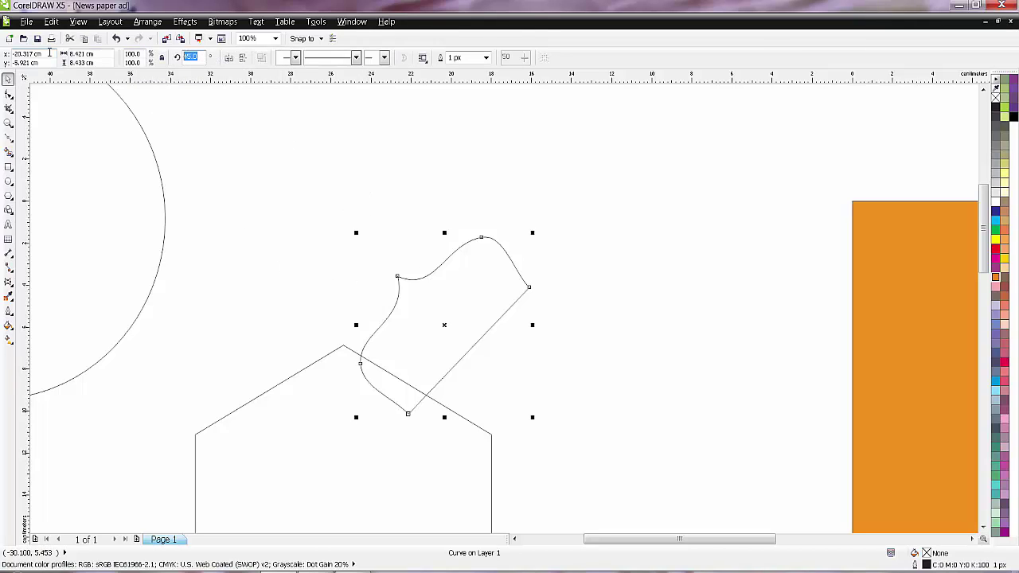
type("315")
key("Return")
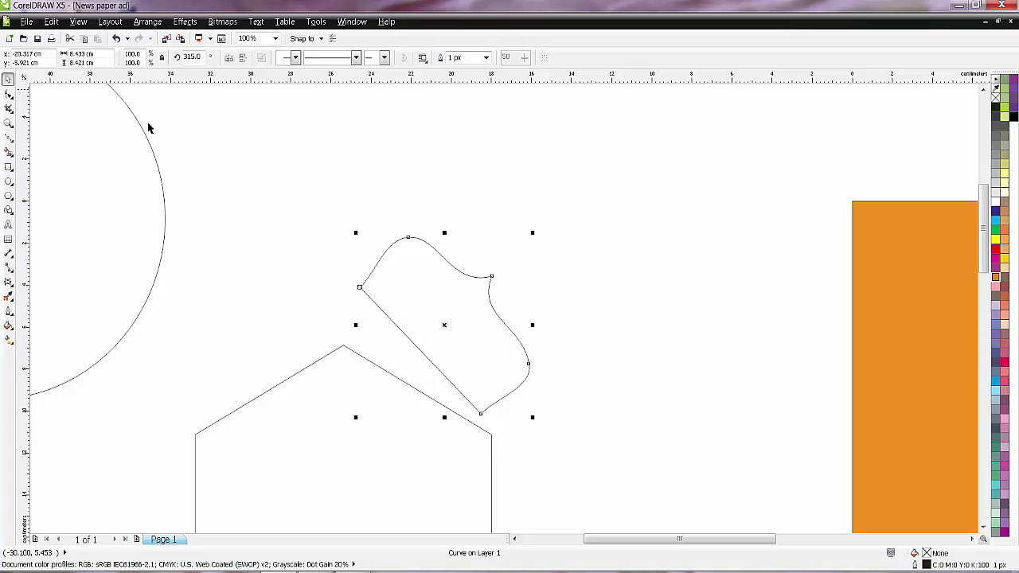
Step: Pivot the dome on its bottom node and rotate its base onto the hexagon's upper-right edge
left_click_drag(440, 325, 450, 351)
scroll(451, 350, "up", 1)
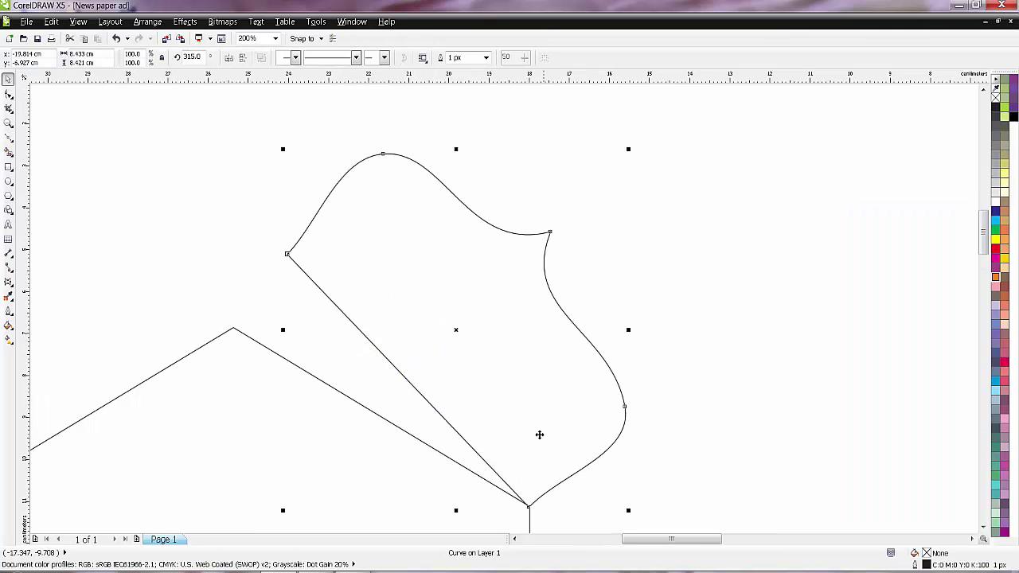
scroll(538, 428, "up", 1)
left_click(543, 475)
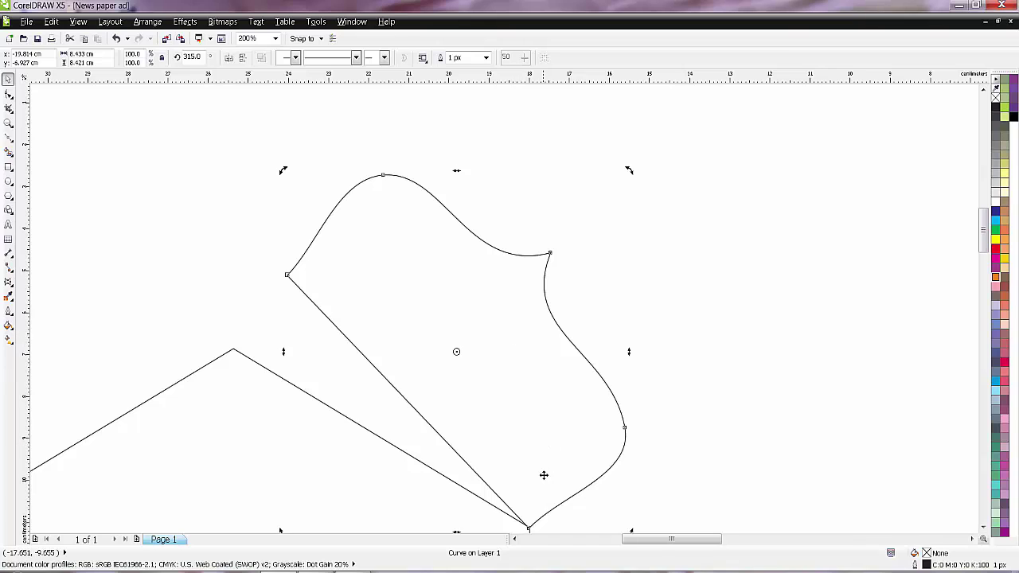
left_click(435, 364)
left_click(617, 408)
left_click_drag(982, 245, 982, 256)
left_click(475, 232)
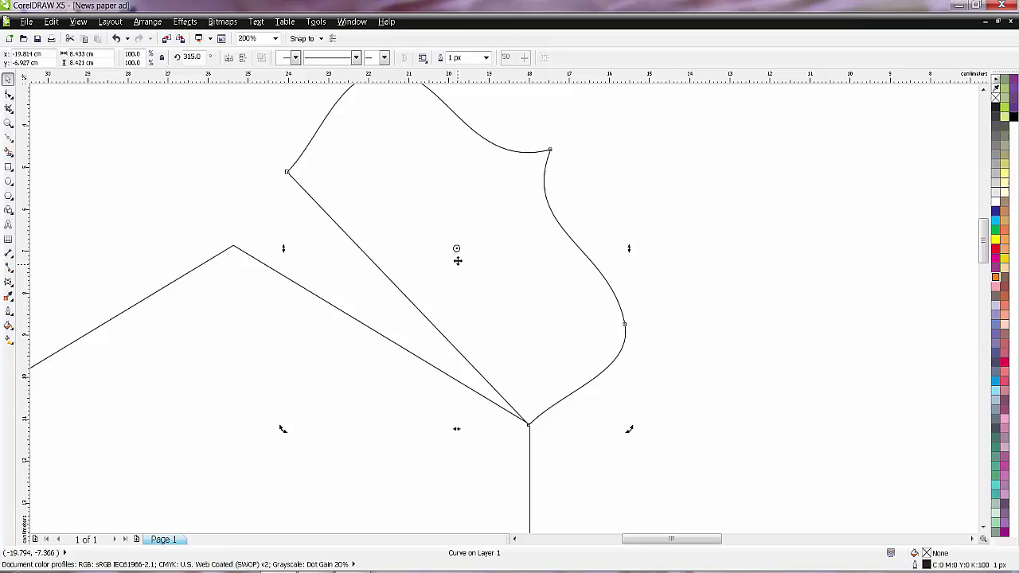
mouse_move(455, 247)
left_mouse_down()
mouse_move(515, 361)
mouse_move(530, 423)
left_mouse_up()
left_click_drag(284, 431, 310, 486)
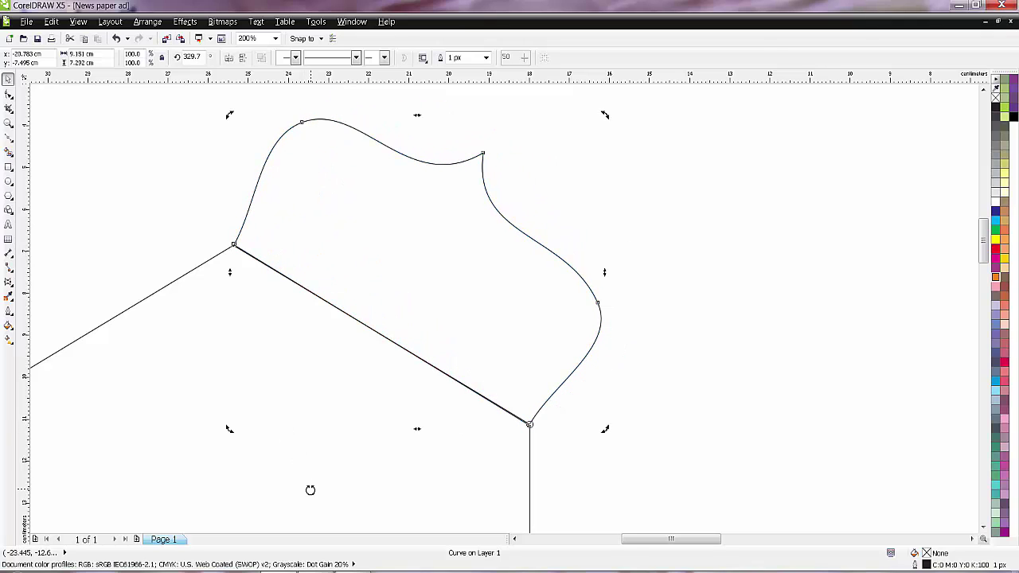
scroll(485, 311, "down", 2)
Step: With the Shape tool, marquee-select both end nodes of the dome's straight base
left_click(448, 246)
left_click(448, 246)
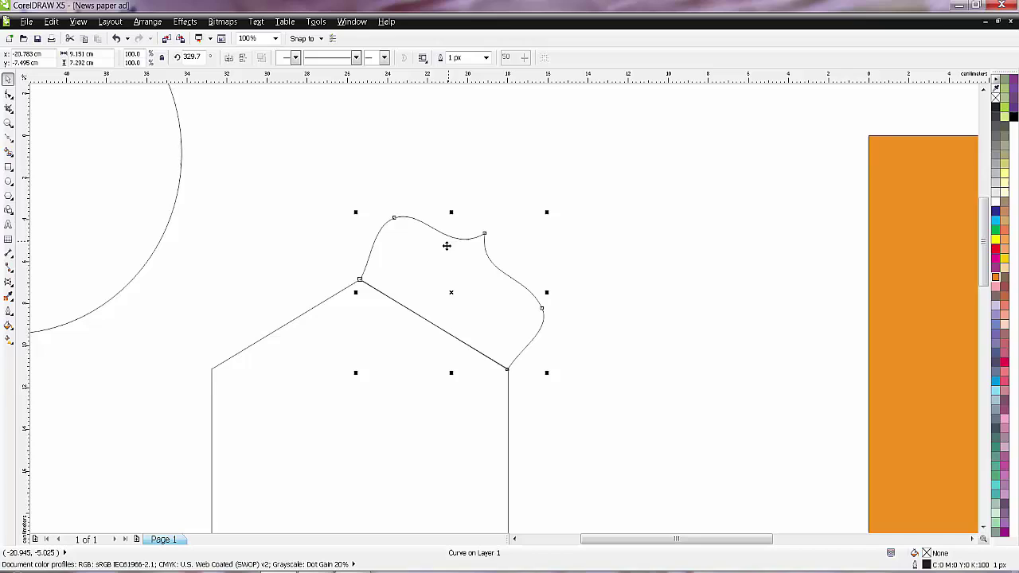
left_click(437, 256)
left_click(7, 93)
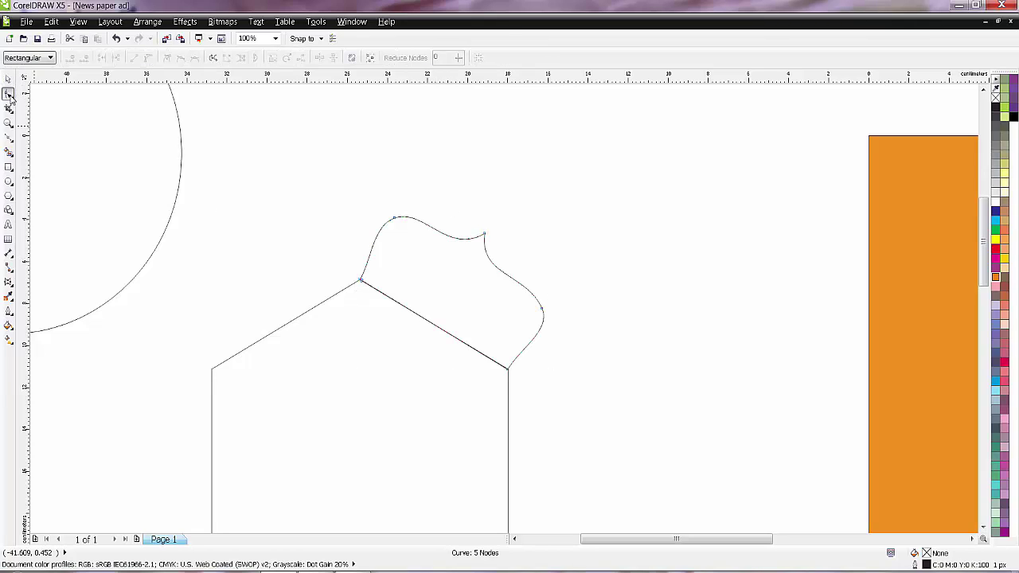
left_click_drag(328, 262, 398, 309)
left_click(467, 345)
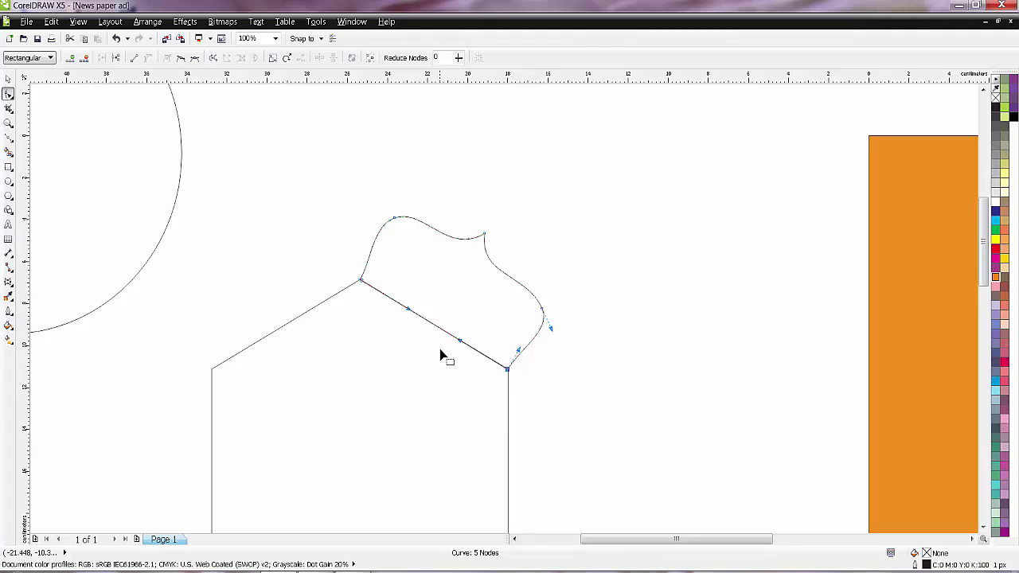
left_click_drag(346, 260, 500, 392)
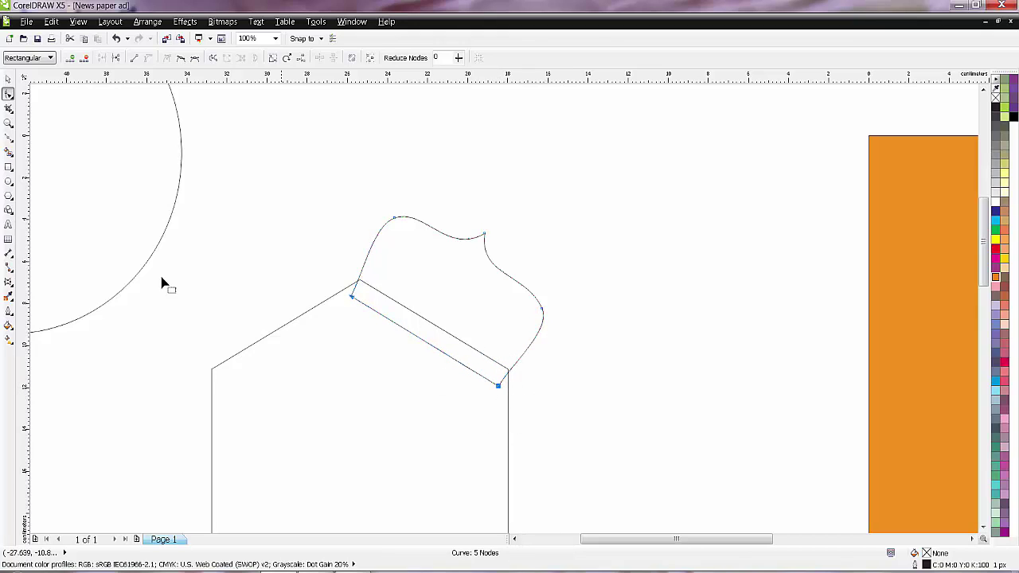
Step: Move the circle down beside the hexagon
left_click(8, 79)
scroll(289, 174, "down", 1)
left_click(359, 173)
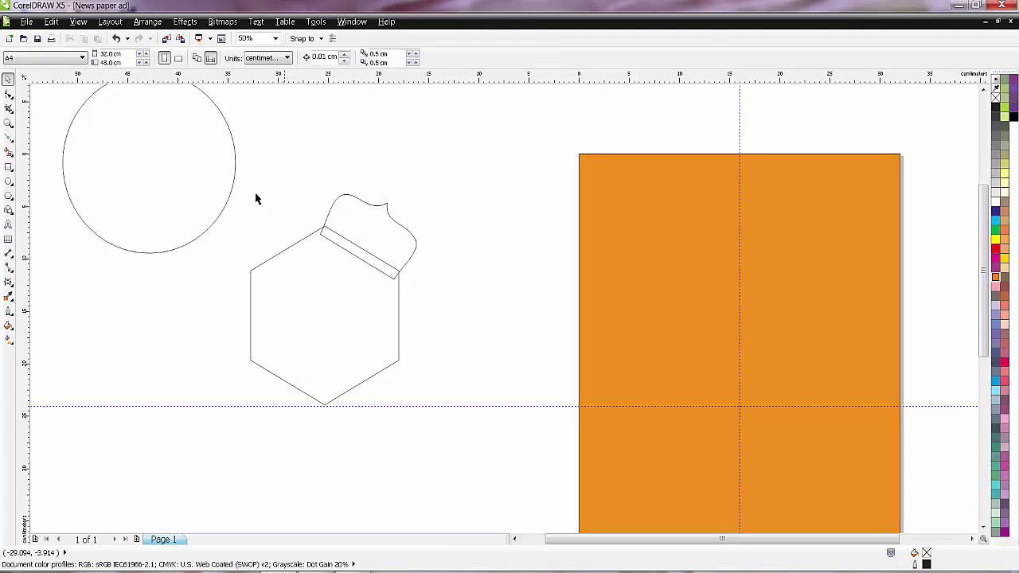
left_click(182, 170)
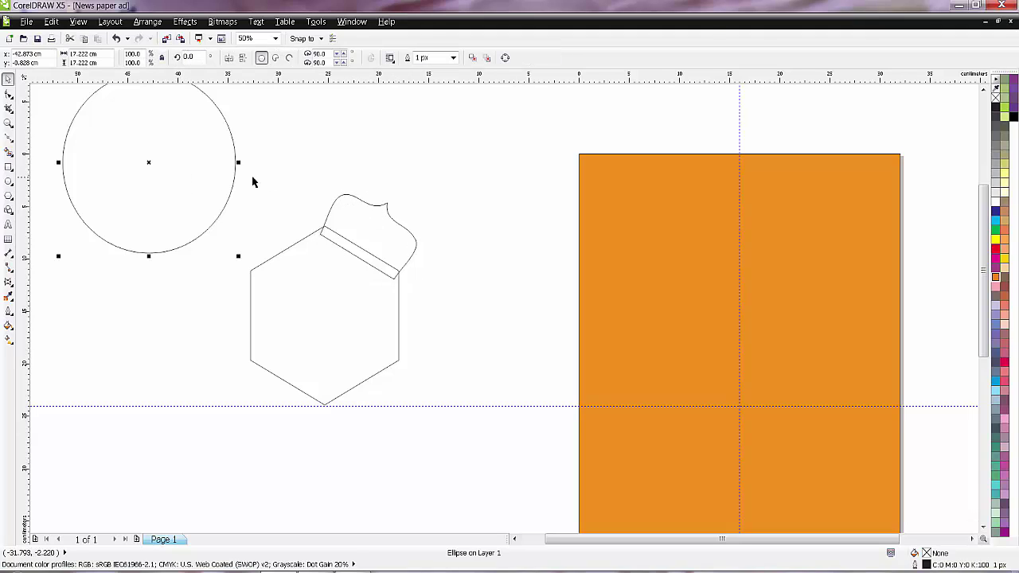
scroll(253, 182, "down", 1)
left_click_drag(208, 183, 207, 259)
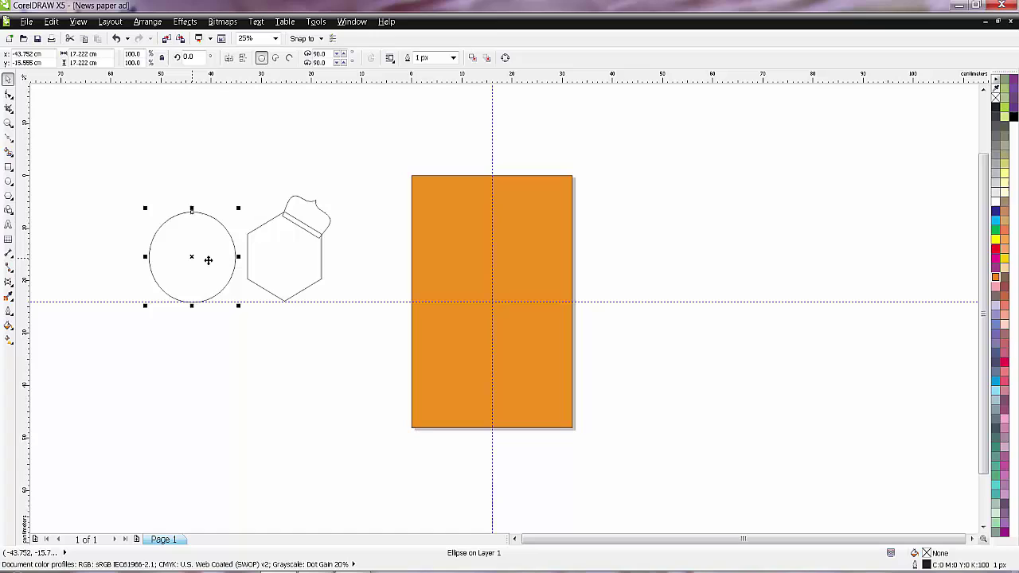
scroll(309, 219, "up", 1)
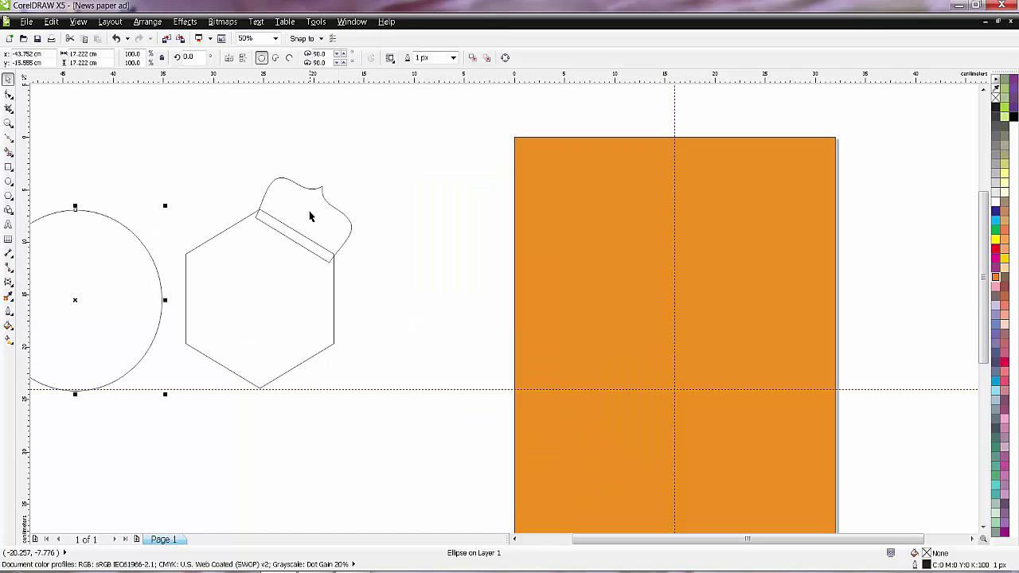
Step: Centre the circle over the hexagon so its outline touches the corners
left_click(310, 217)
left_click_drag(309, 218, 130, 198)
key("ctrl+z")
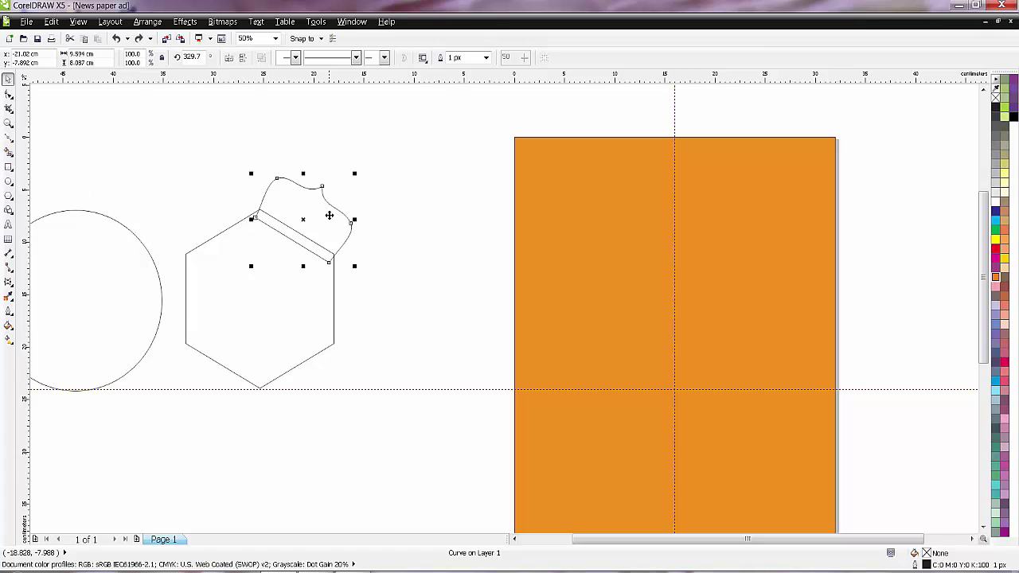
left_click(247, 198)
left_click(116, 343)
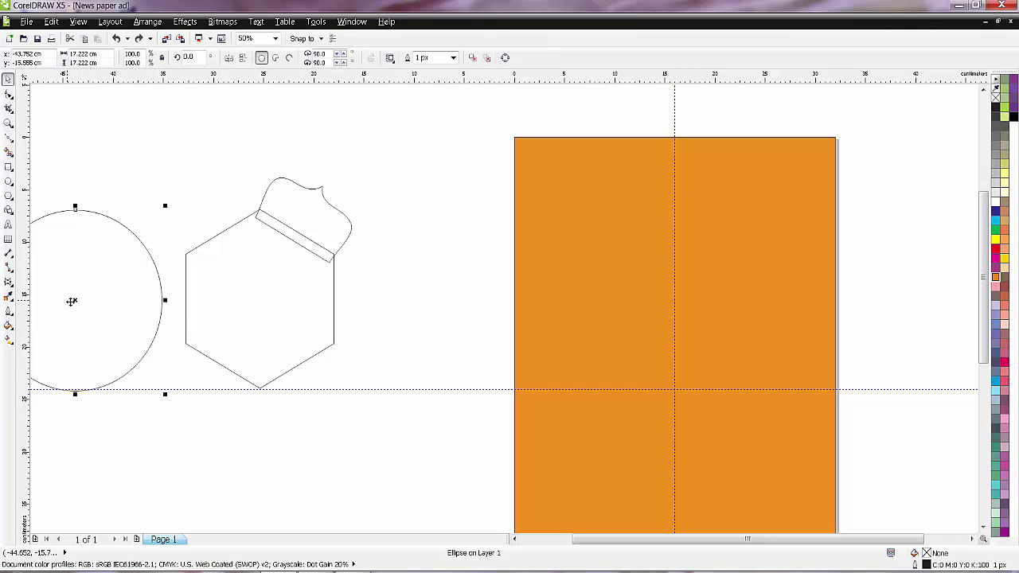
left_click_drag(72, 301, 260, 298)
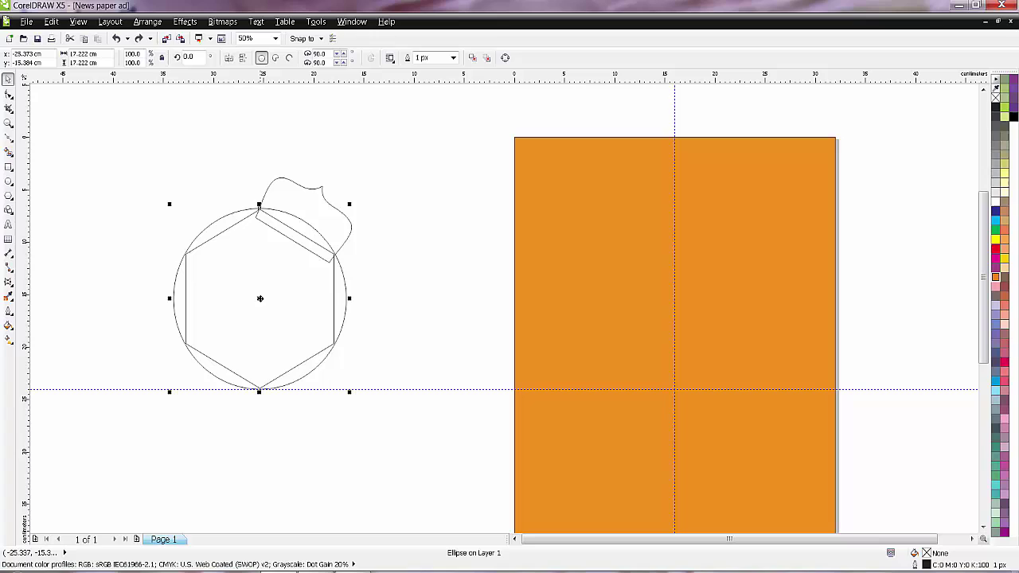
left_click(328, 240)
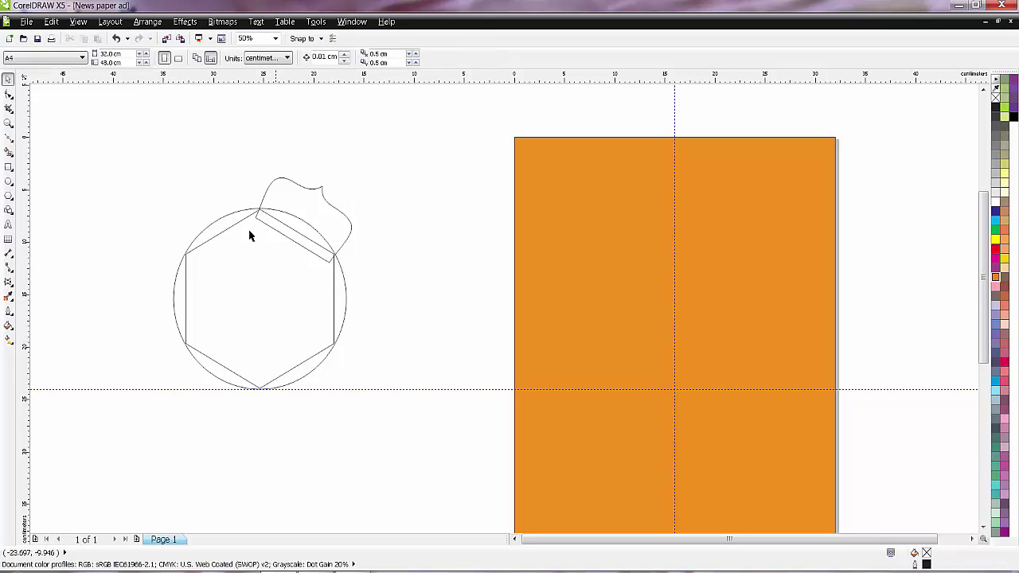
Step: Move the petal curve's rotation centre to the hexagon's centre
left_click(298, 197)
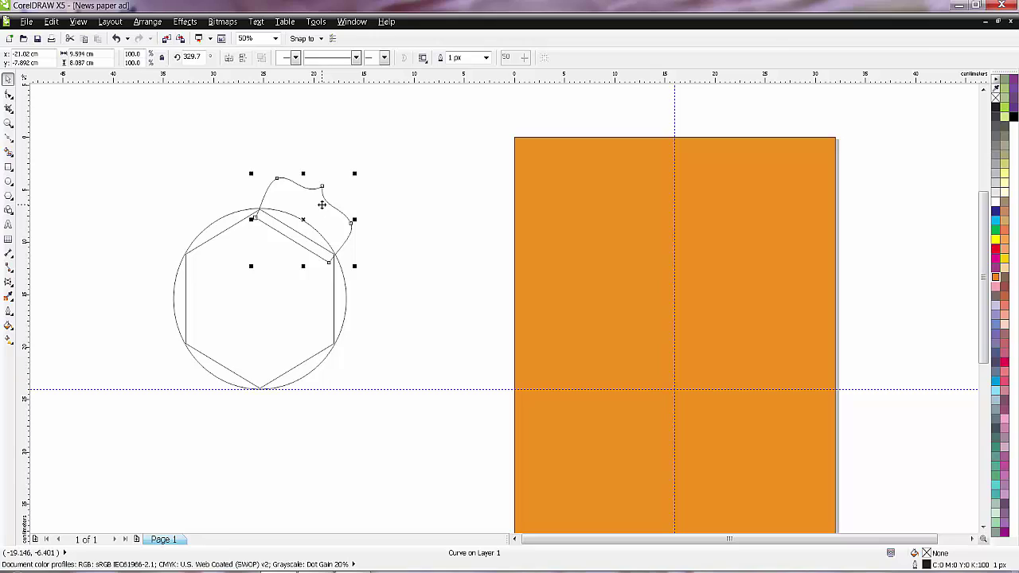
left_click(321, 205)
left_click_drag(333, 254, 261, 301)
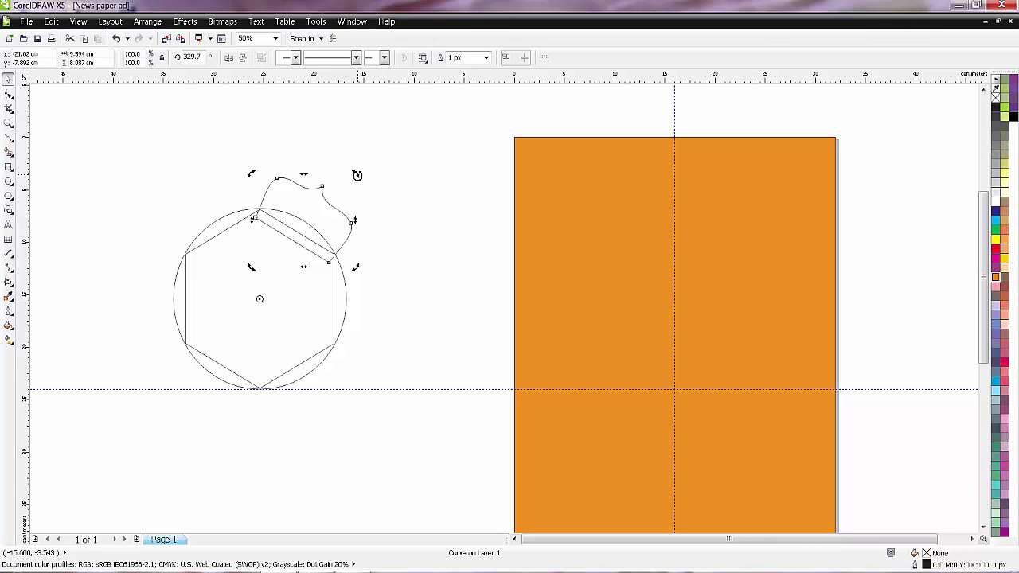
left_click_drag(355, 174, 405, 282)
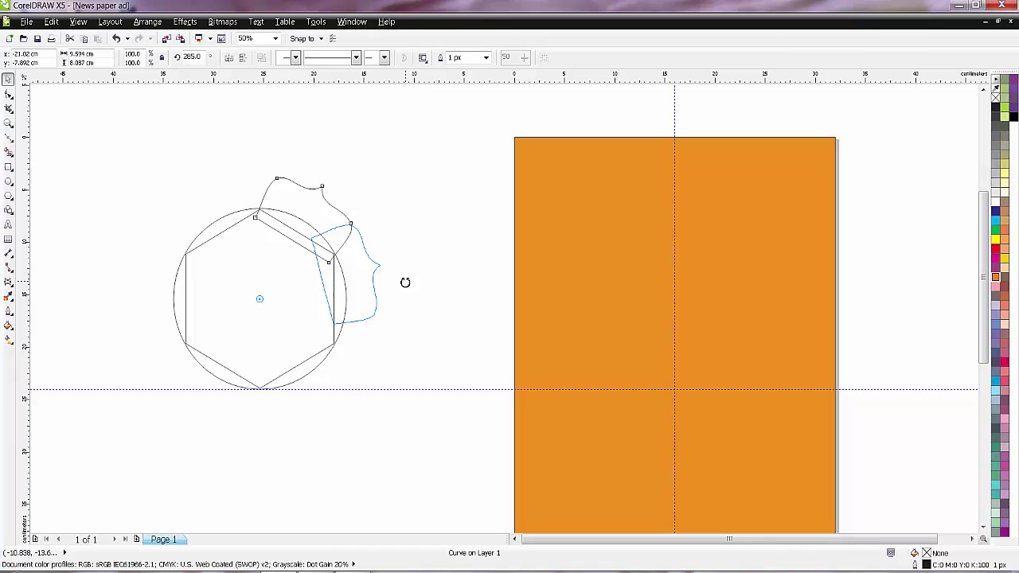
left_click_drag(406, 282, 405, 282)
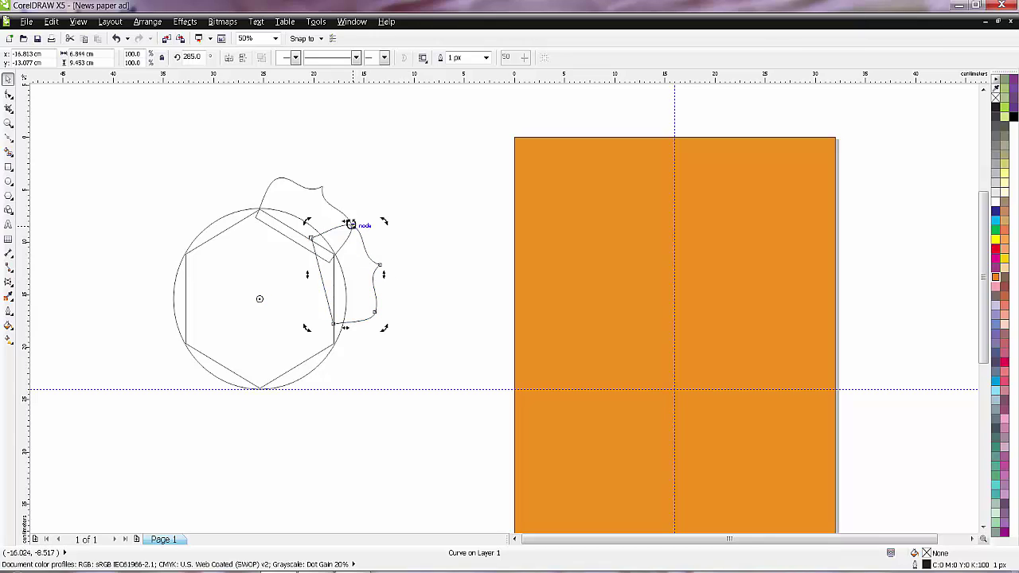
left_click(364, 204)
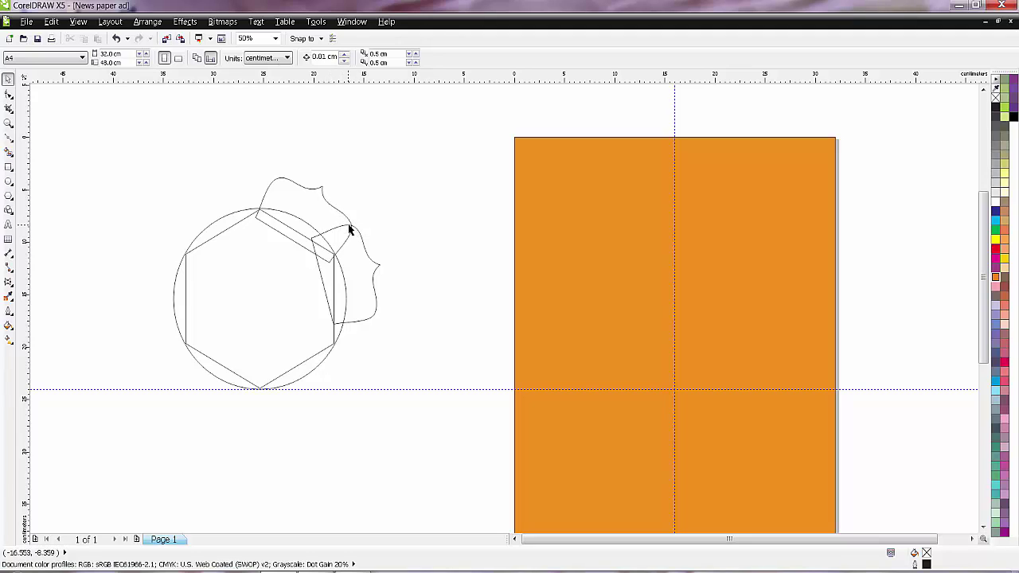
key("ctrl+z")
Step: Rotate copies of the petal around the hexagon centre, repeating with Ctrl+R to ring it
left_click(314, 220)
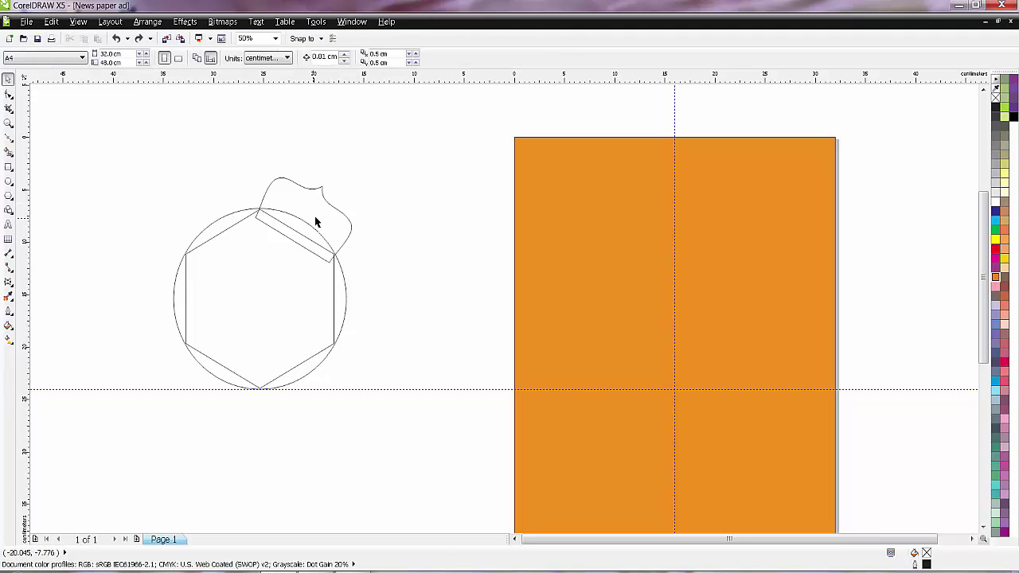
left_click(325, 210)
left_click(335, 209)
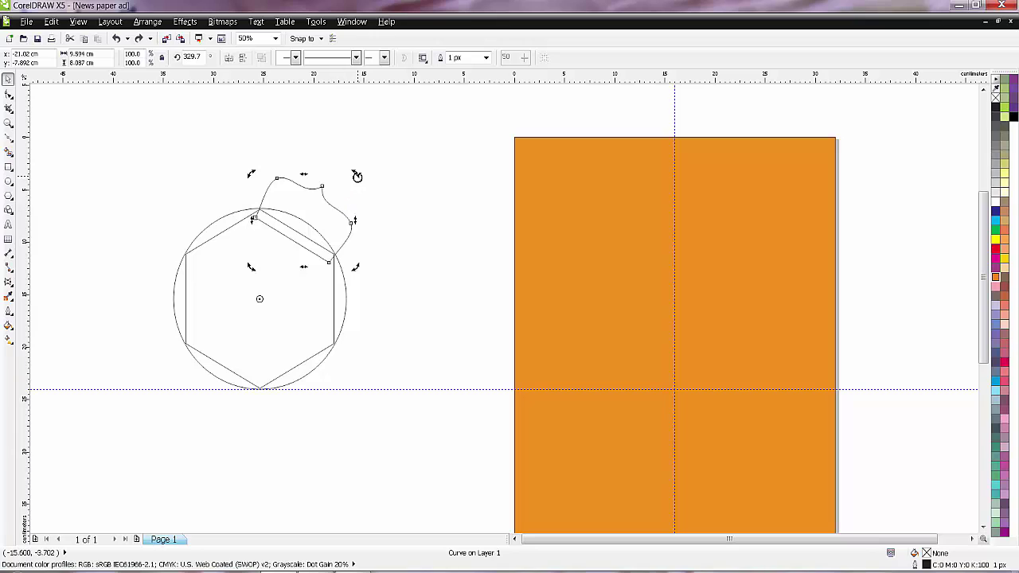
left_click_drag(357, 175, 409, 291)
left_click(379, 241)
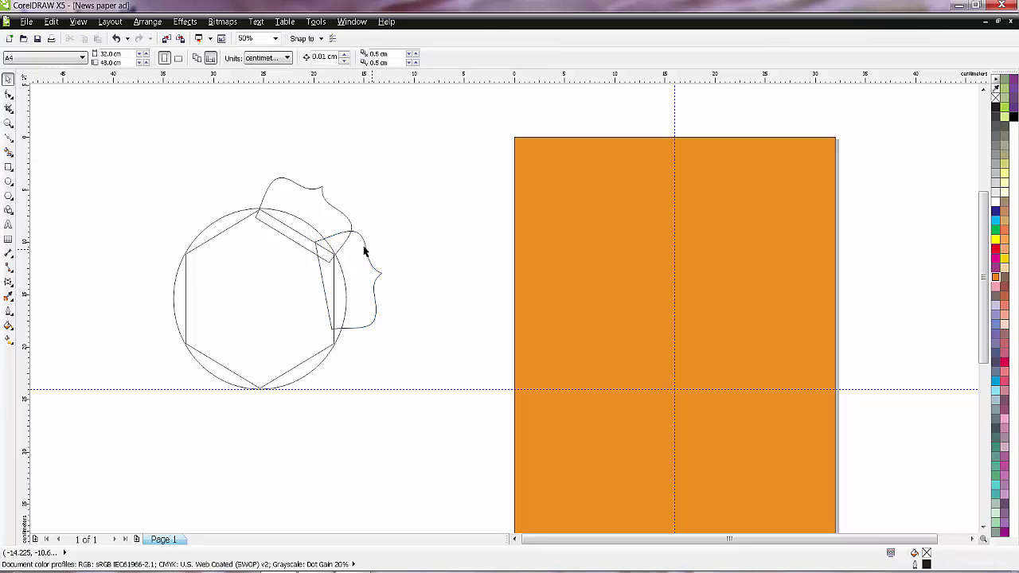
left_click(366, 263)
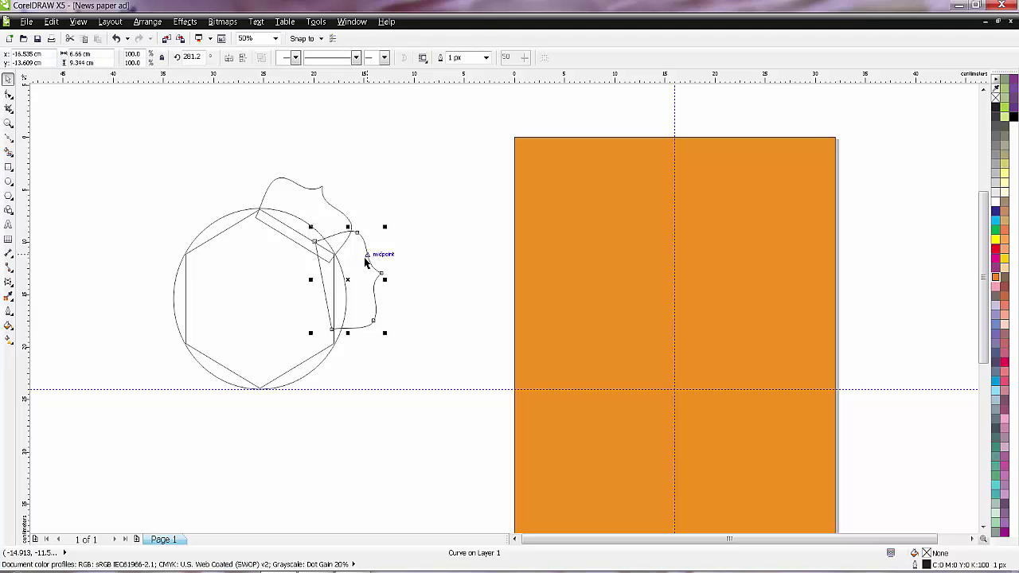
key("ctrl+z")
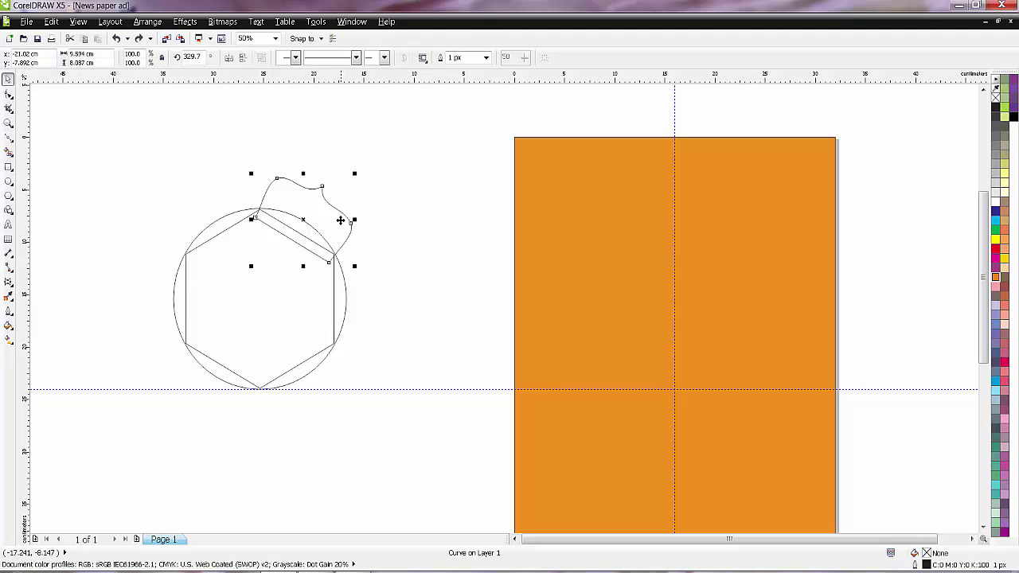
left_click_drag(357, 174, 407, 299)
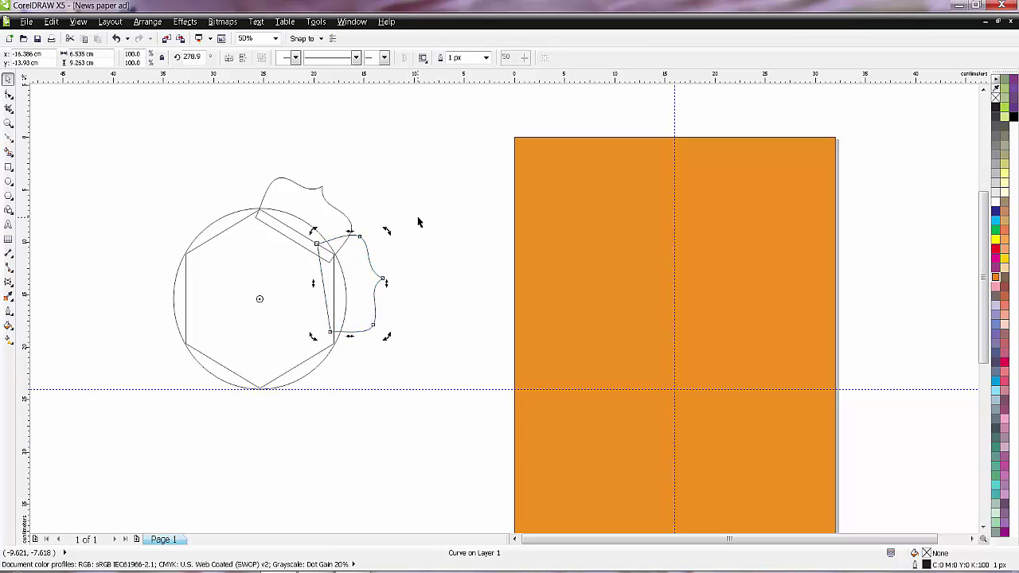
key("ctrl+r")
key("ctrl+r")
key("ctrl+r")
key("ctrl+r")
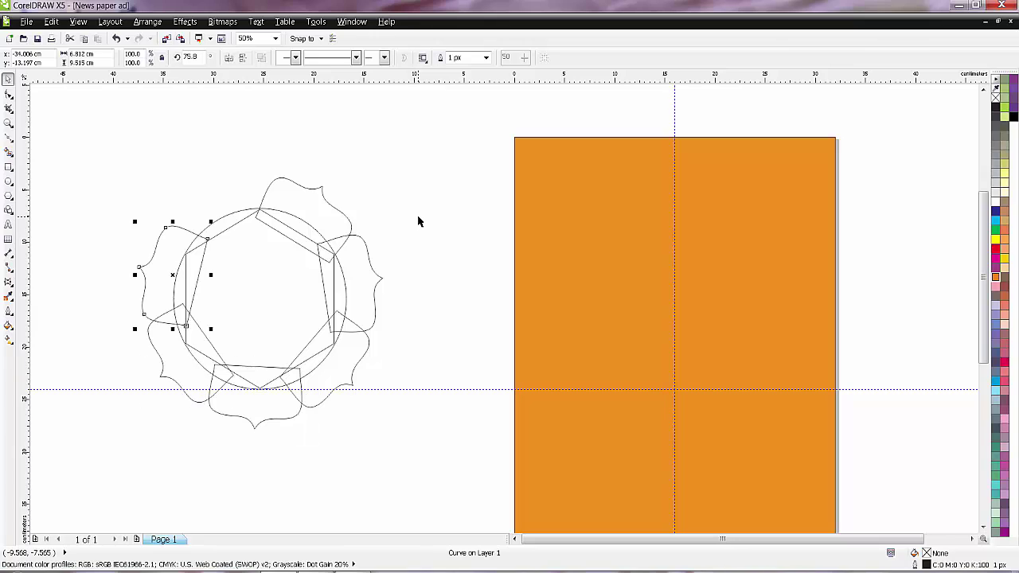
key("ctrl+r")
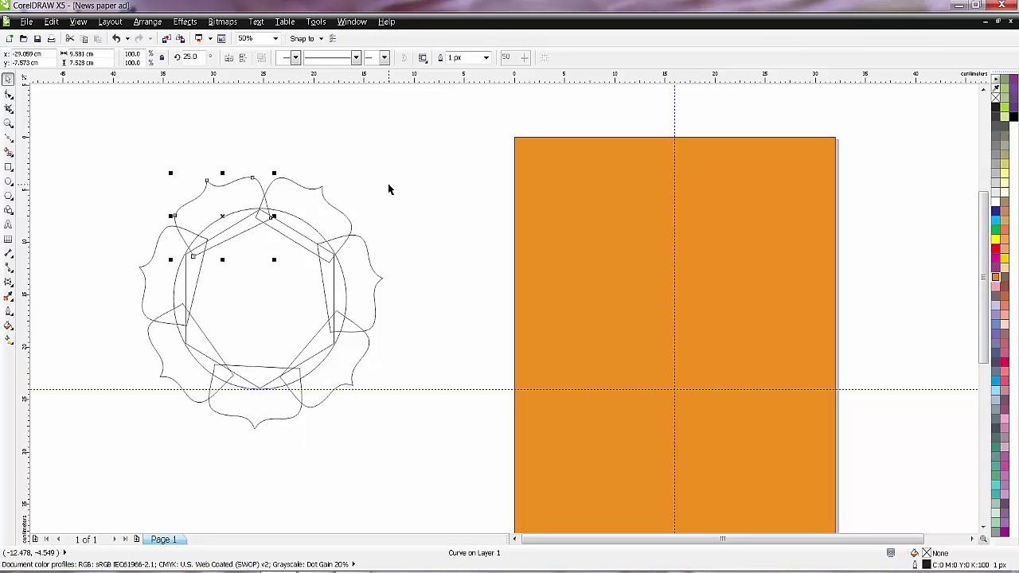
left_click(388, 189)
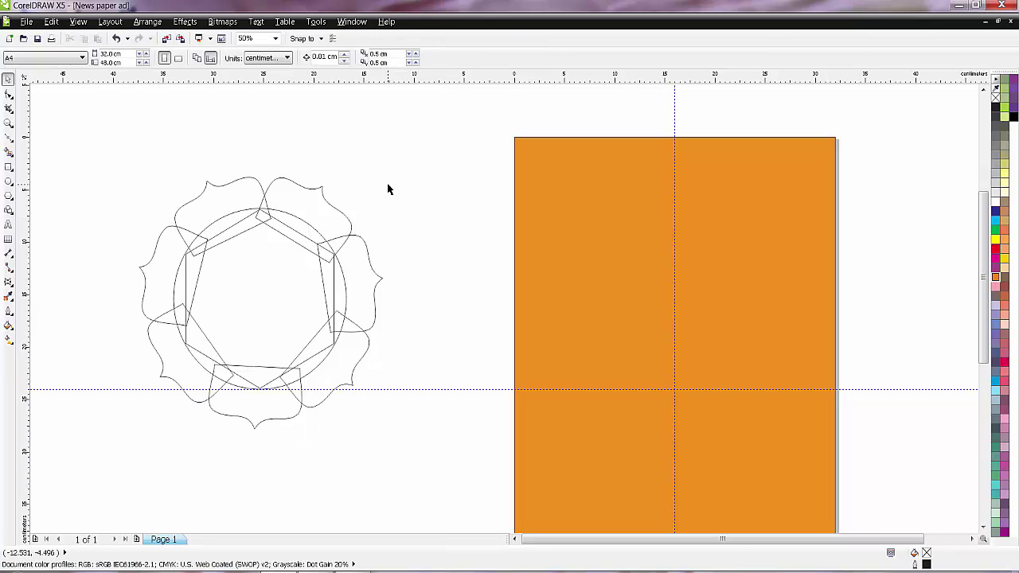
Step: Shift-select the first few petal curves around the ring
left_click(217, 196)
left_click(353, 261, "shift")
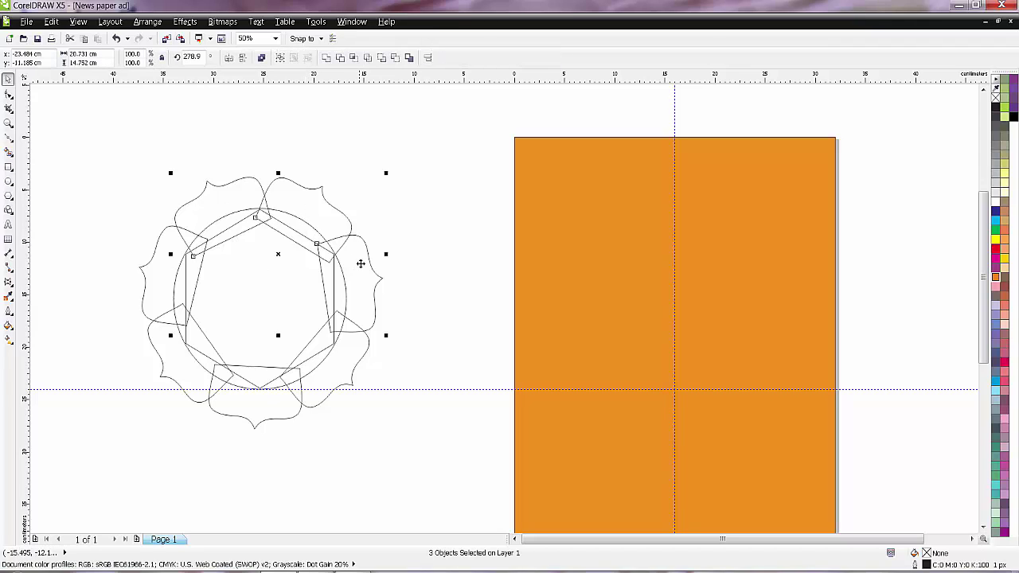
left_click(282, 406, "shift")
left_click(232, 404, "shift")
left_click(150, 283, "shift")
left_click_drag(258, 304, 410, 250)
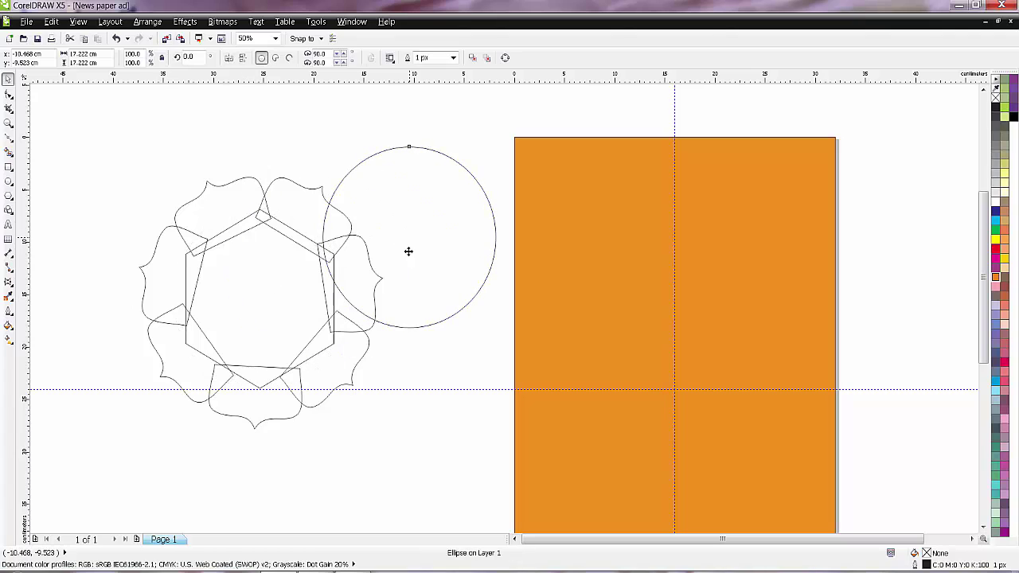
key("ctrl+z")
Step: Add the remaining petals to the selection and weld all seven into one outline
left_click(299, 199, "shift")
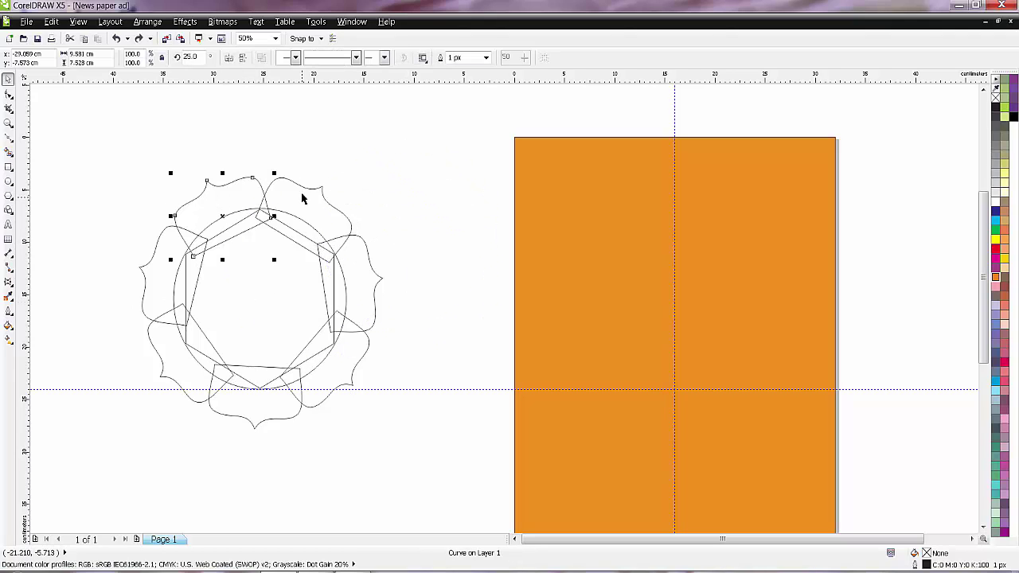
left_click(308, 185, "shift")
left_click(361, 362, "shift")
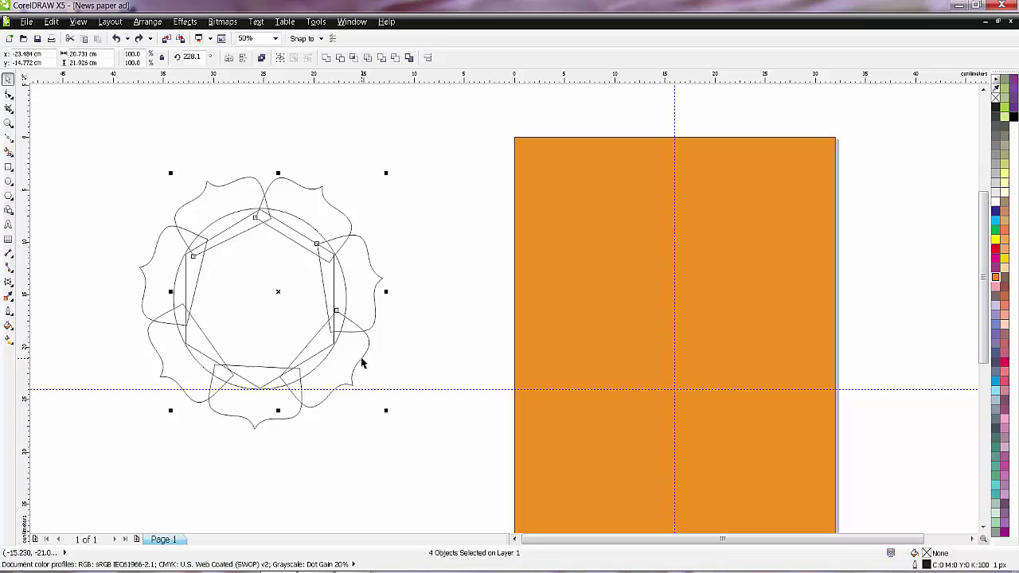
left_click(264, 427, "shift")
left_click(138, 312, "shift")
left_click(143, 271, "shift")
left_click_drag(295, 291, 412, 300)
key("ctrl+z")
left_click(327, 58)
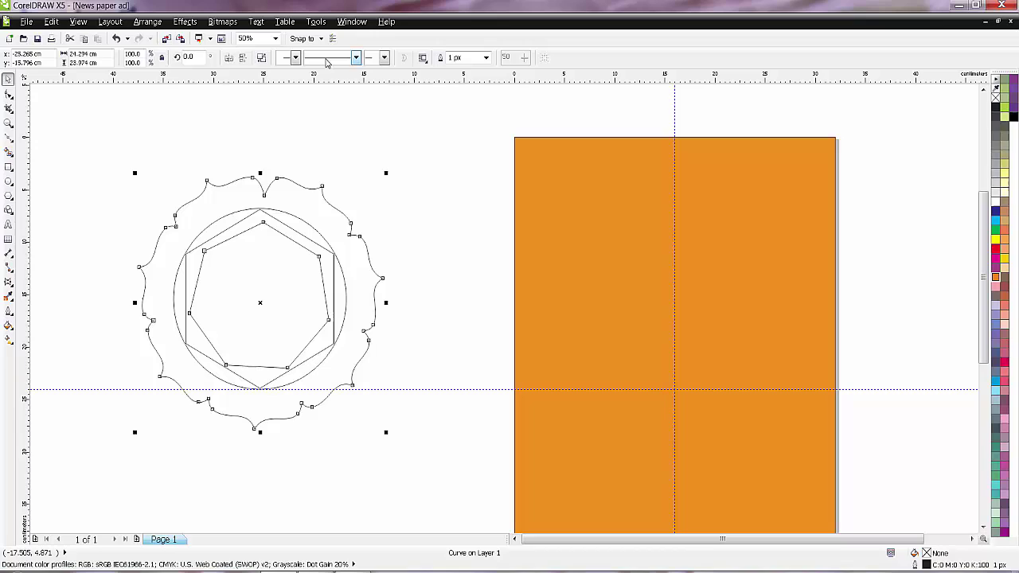
left_click(316, 119)
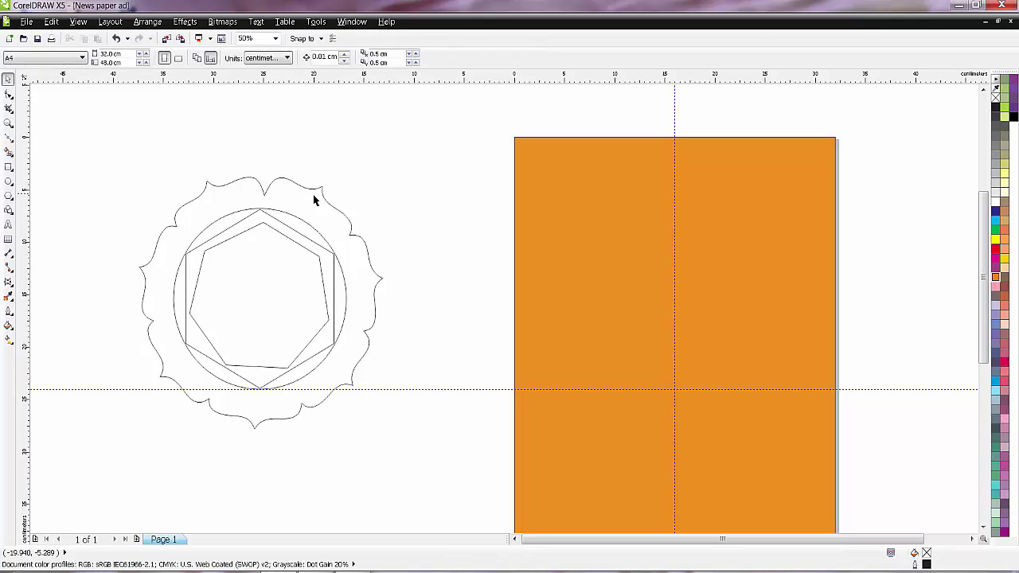
Step: Move the circle out of the flower onto the orange page's right edge
left_click_drag(277, 213, 511, 226)
key("ctrl+z")
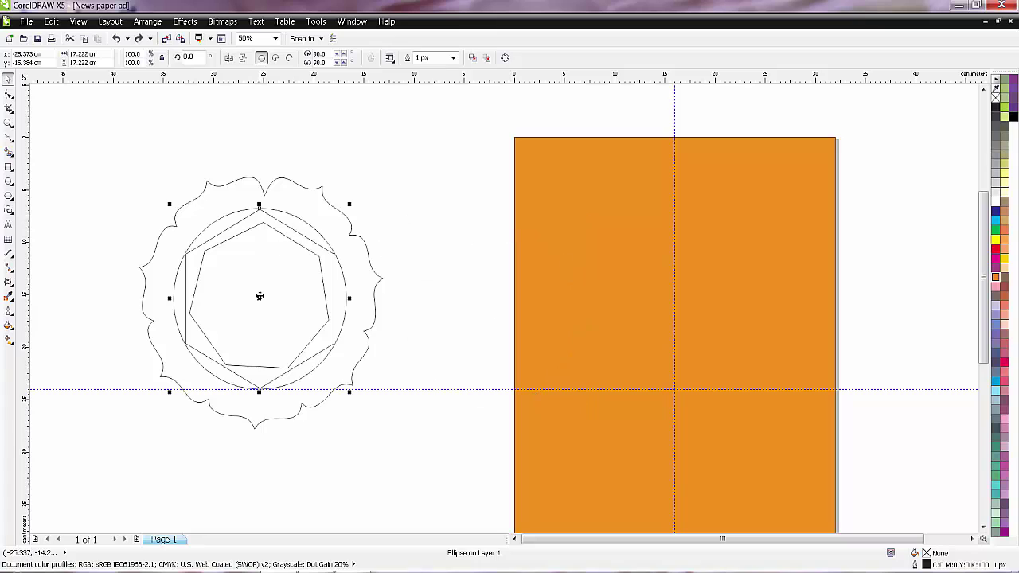
left_click_drag(260, 294, 859, 248)
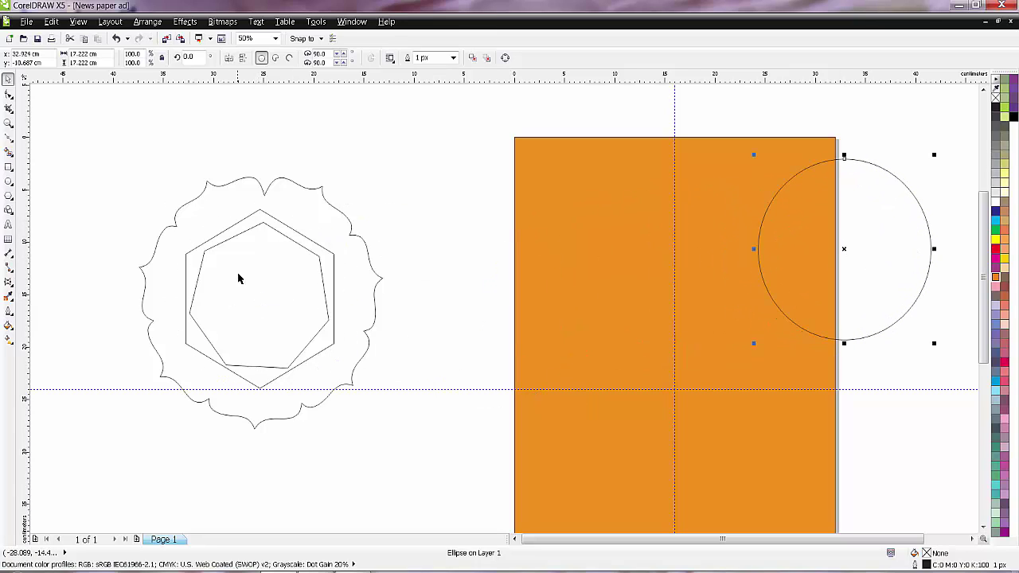
Step: Place the hexagon on the orange page at the vertical centre guide
left_click(232, 246)
left_click_drag(251, 298, 575, 244)
key("ctrl+z")
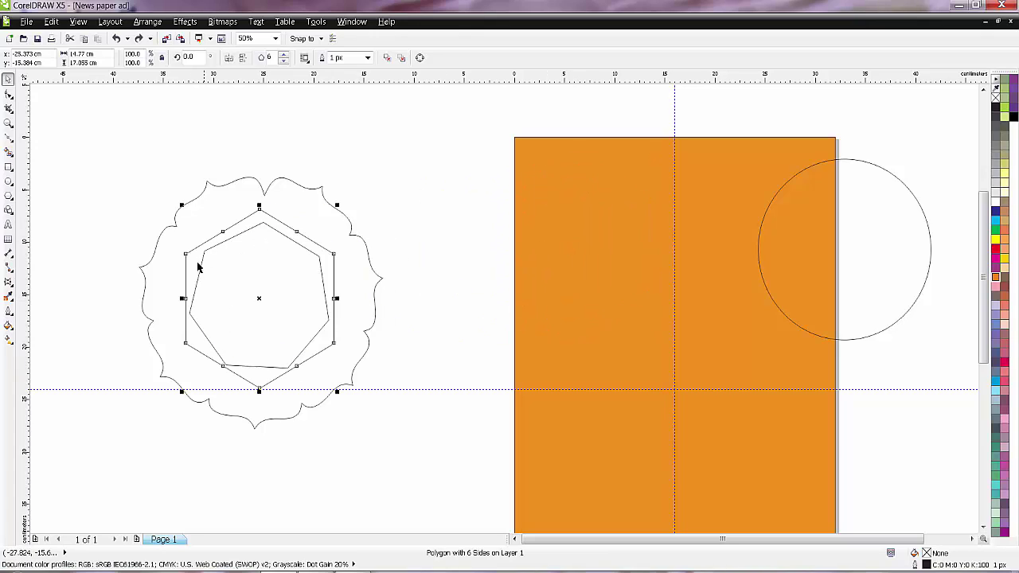
left_click(221, 334)
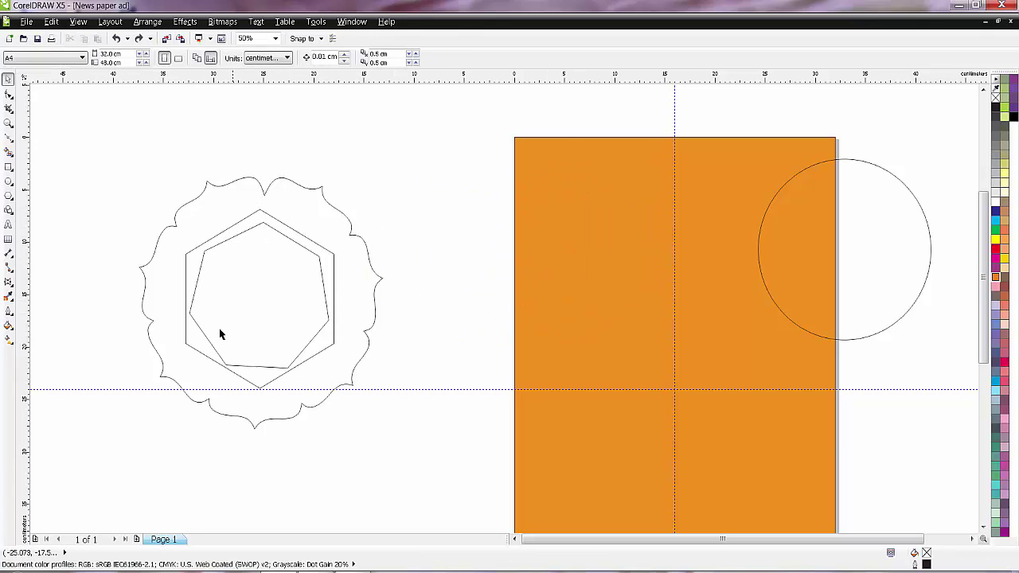
left_click(269, 220)
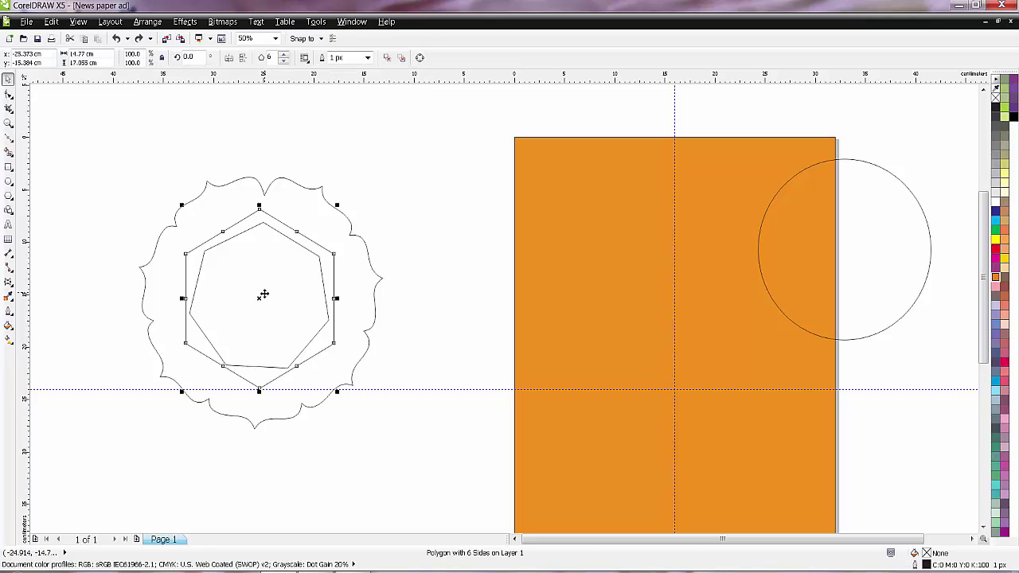
left_click_drag(263, 291, 674, 313)
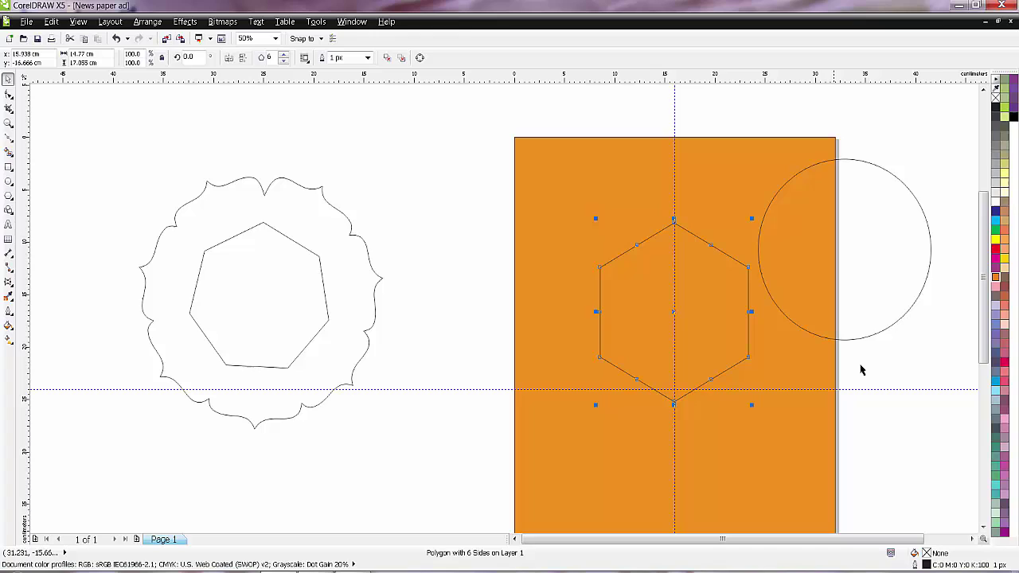
left_click(972, 538)
left_click(971, 539)
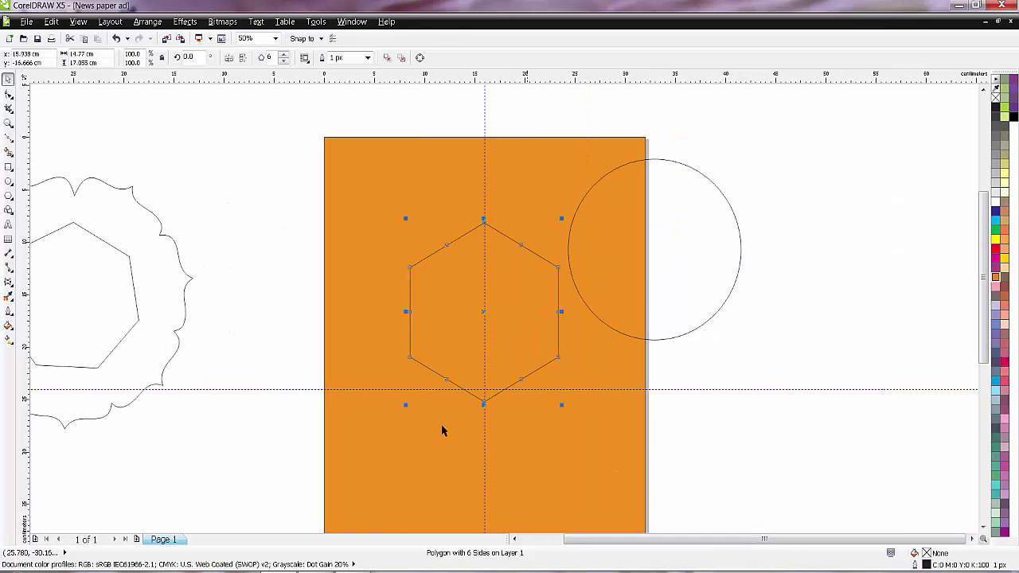
scroll(426, 427, "down", 1)
Step: Fill the welded flower outline with red from the palette's red shades
scroll(290, 351, "up", 2)
left_click(316, 349)
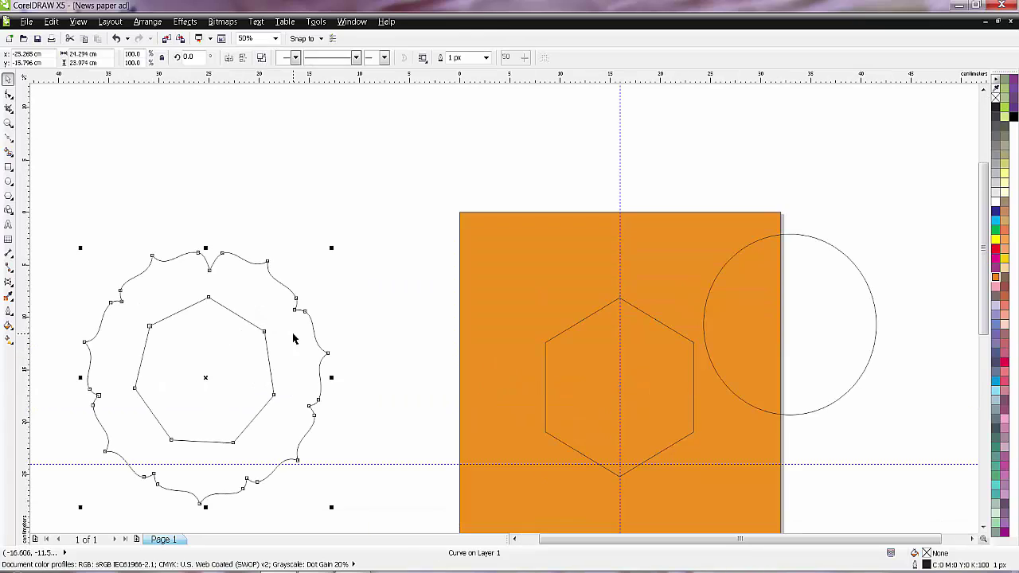
left_click(995, 252)
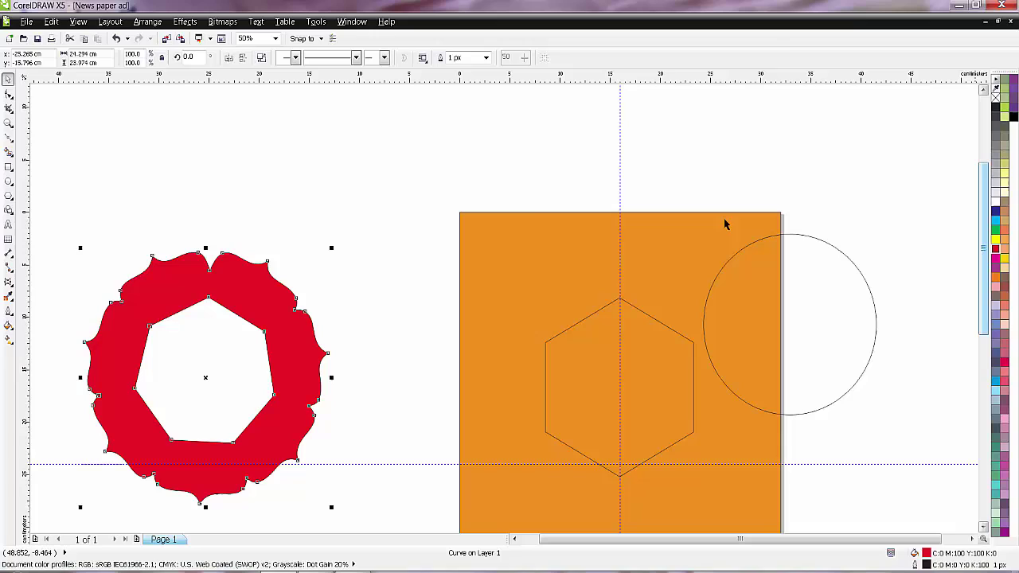
left_click(995, 251)
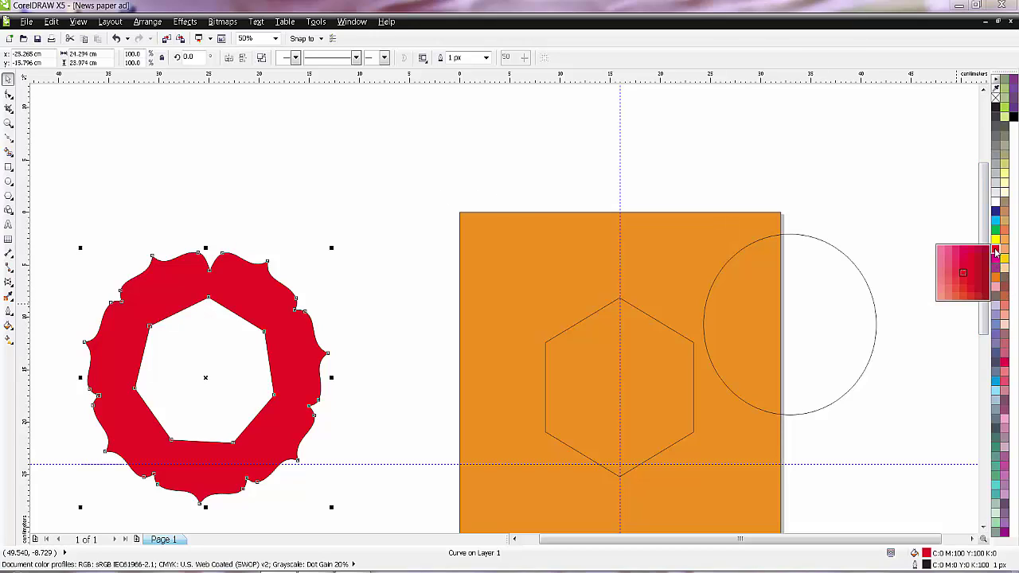
left_click(968, 293)
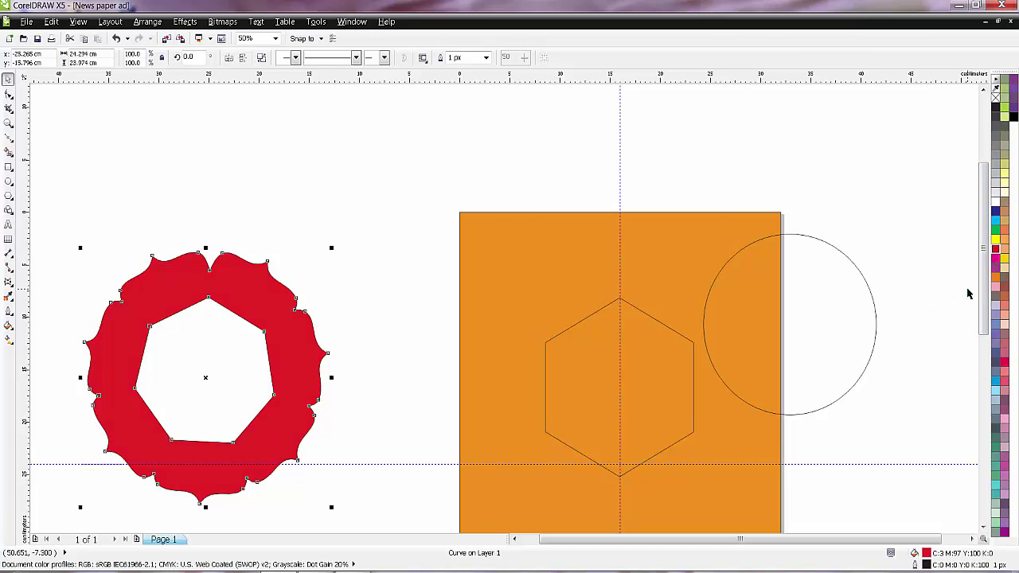
left_click(995, 251)
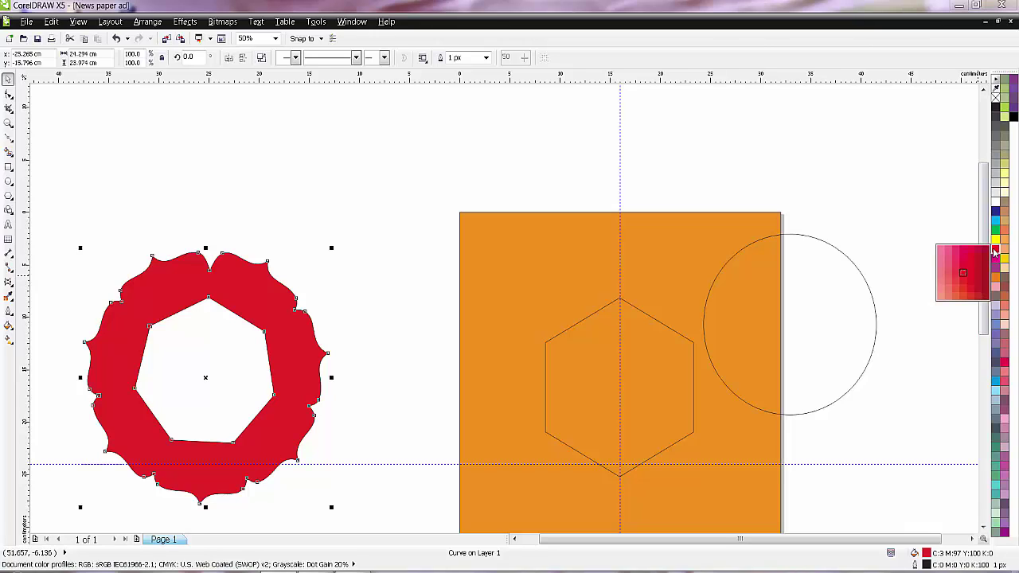
left_click(976, 301)
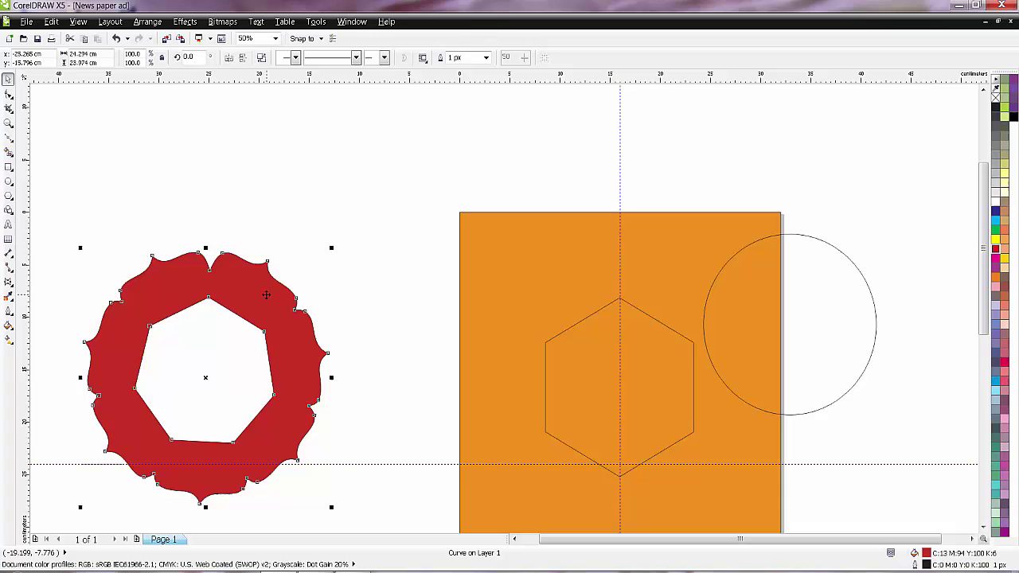
Step: Move the red ring onto the orange page
left_click_drag(241, 286, 584, 296)
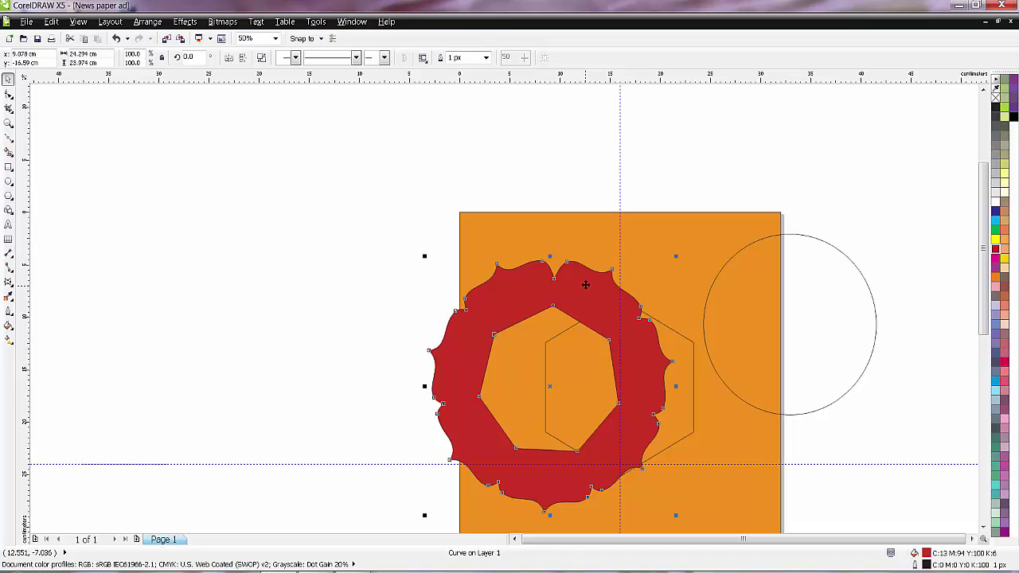
left_click(971, 539)
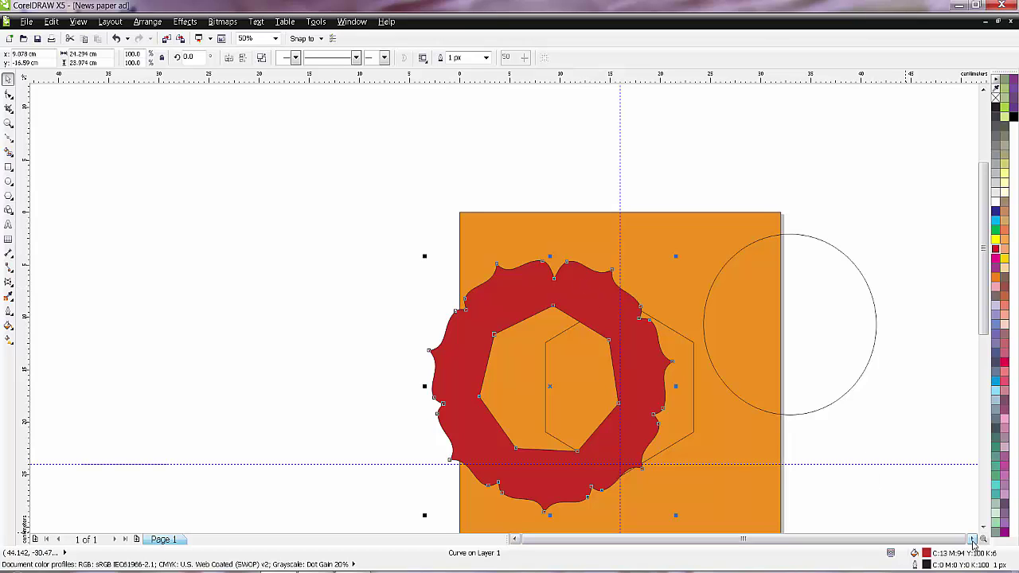
left_click_drag(985, 322, 985, 351)
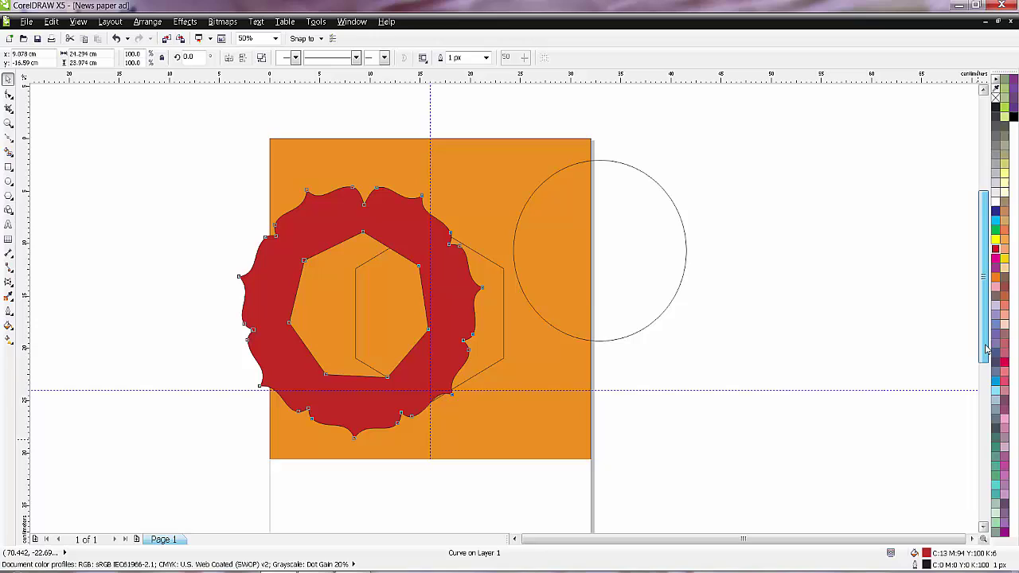
key("space")
left_click(388, 123)
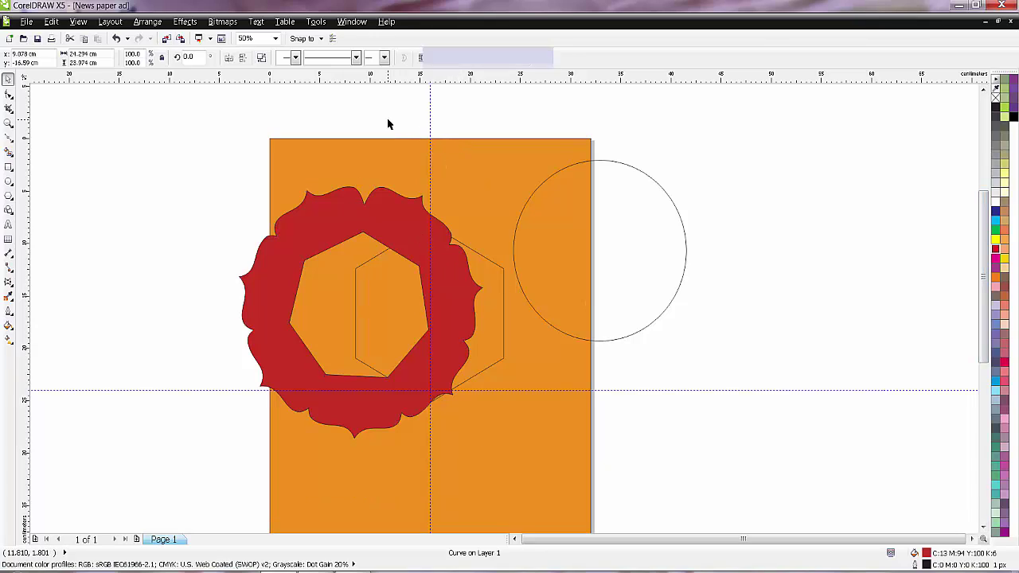
Step: Refine the ring's fill to bright red C:3 M:97 Y:100 K:0
left_click(353, 207)
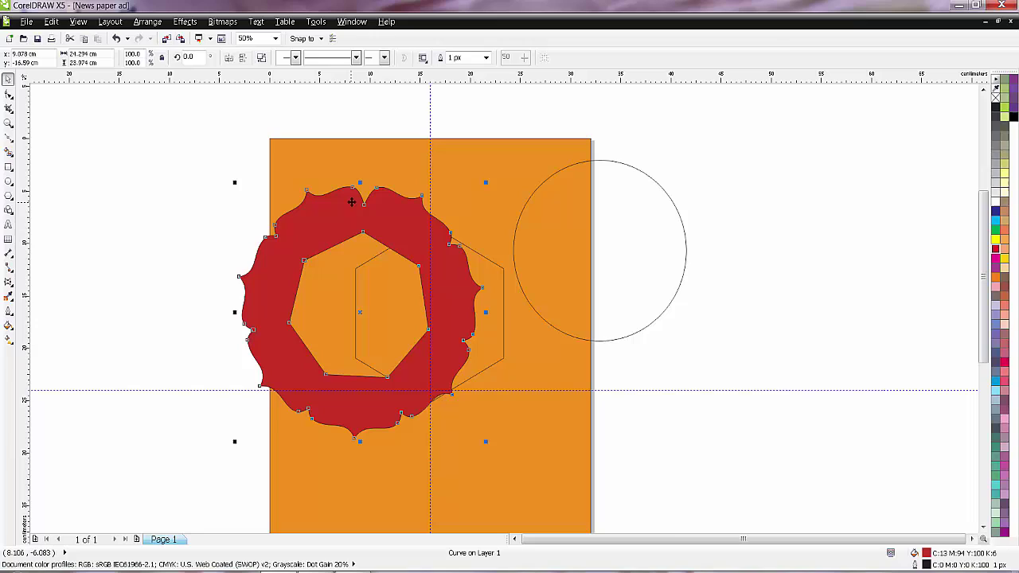
left_click(995, 250)
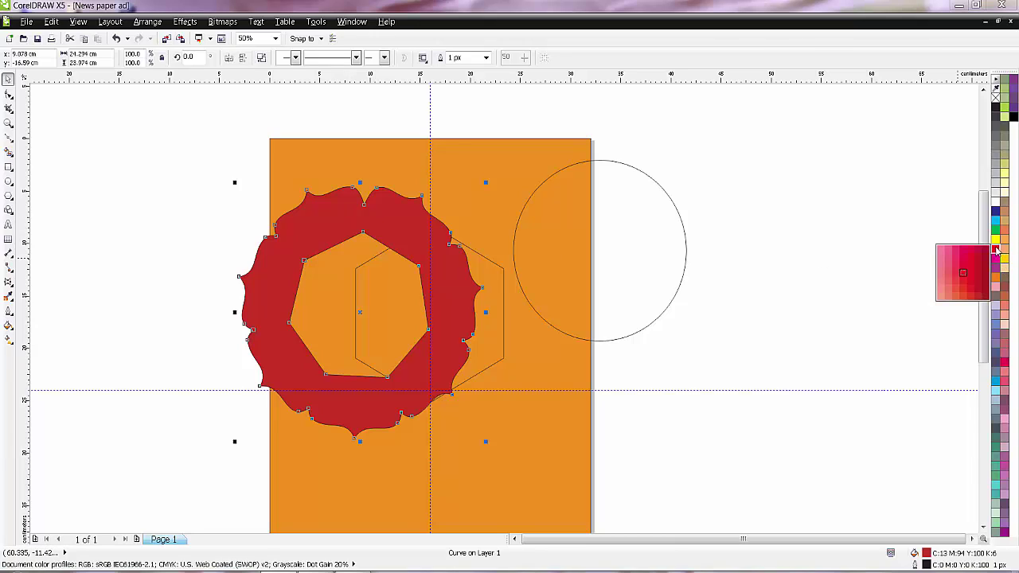
left_click(967, 286)
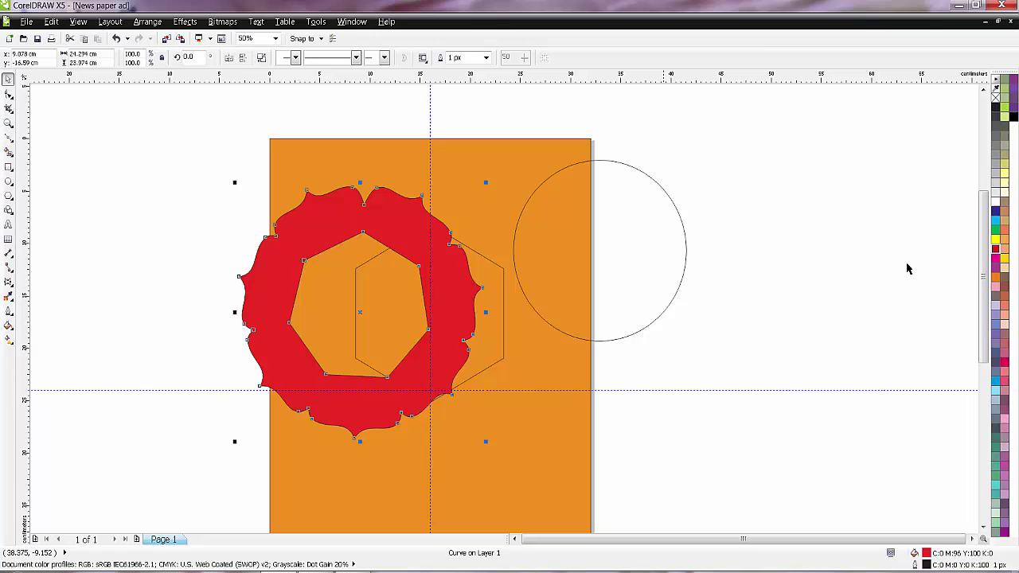
left_click(995, 252)
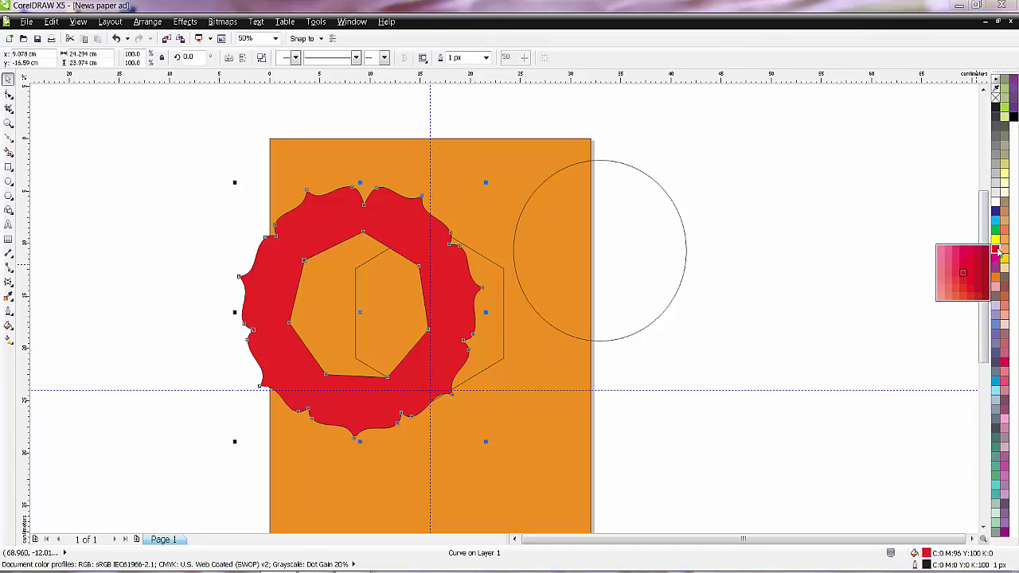
left_click(971, 295)
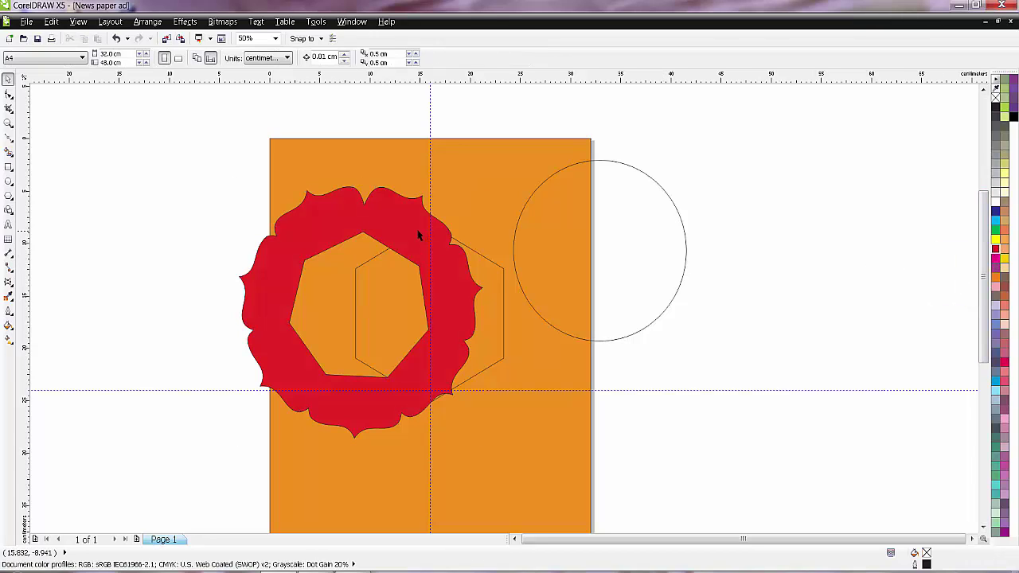
Step: Fill the hexagon with white
left_click(491, 280)
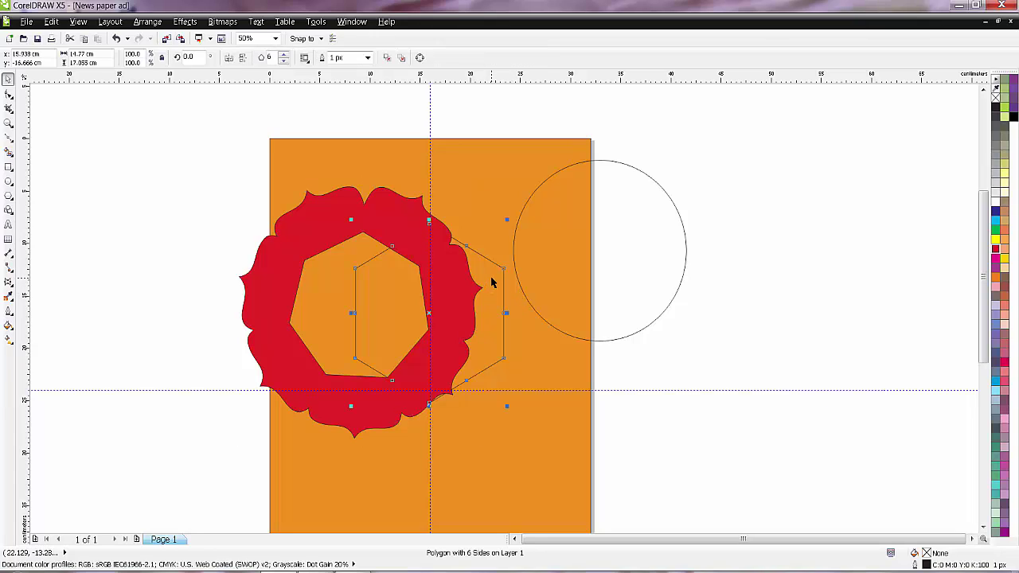
left_click(995, 201)
left_click(771, 218)
Step: Order the red ring behind the white hexagon
left_click(344, 223)
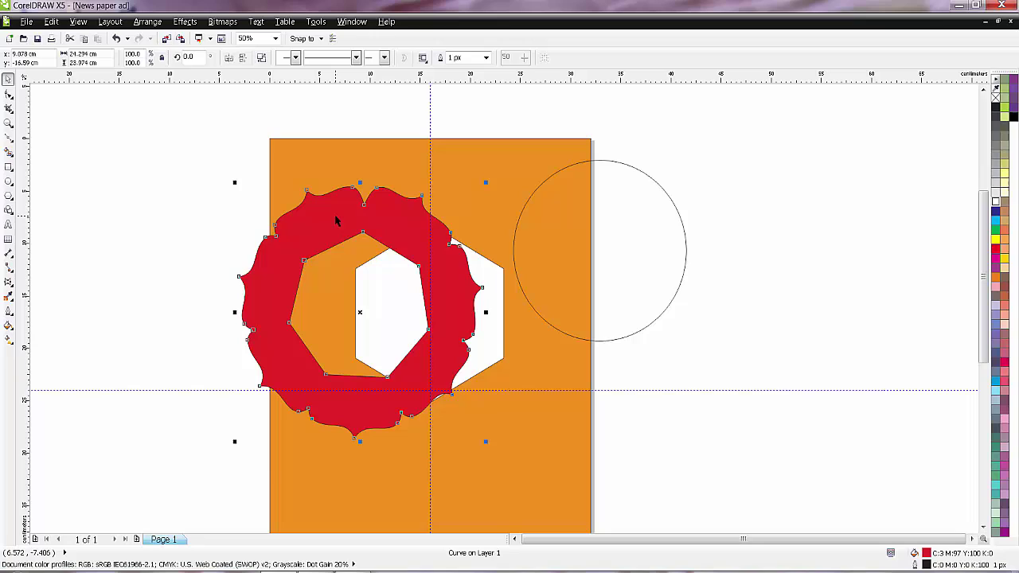
right_click(386, 224)
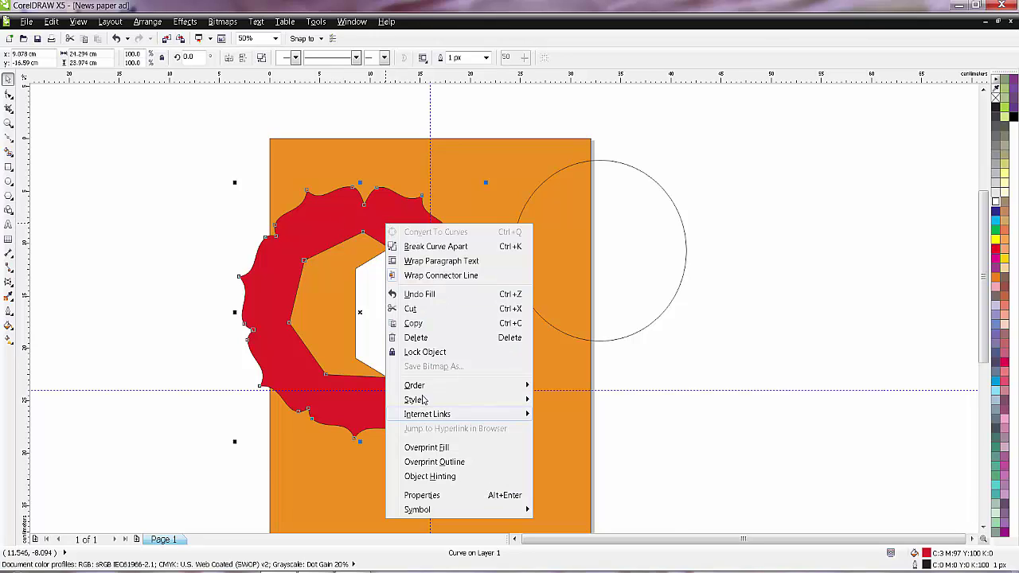
mouse_move(426, 388)
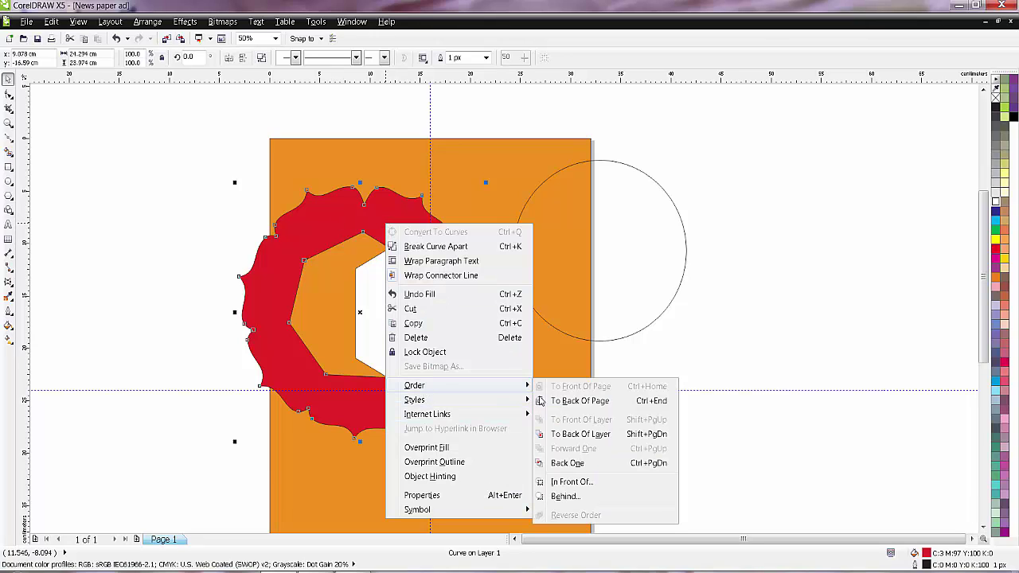
left_click(571, 496)
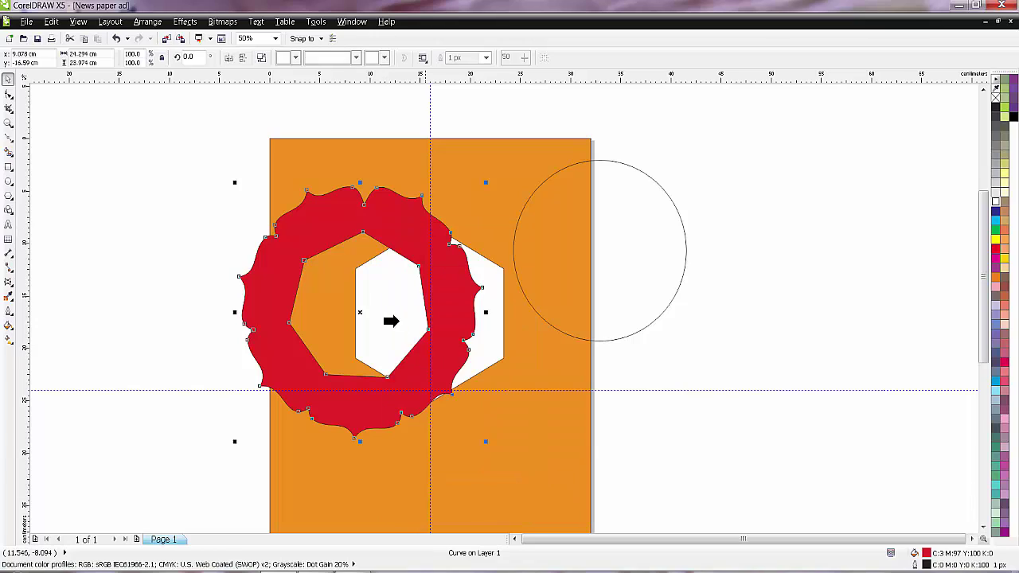
left_click(381, 299)
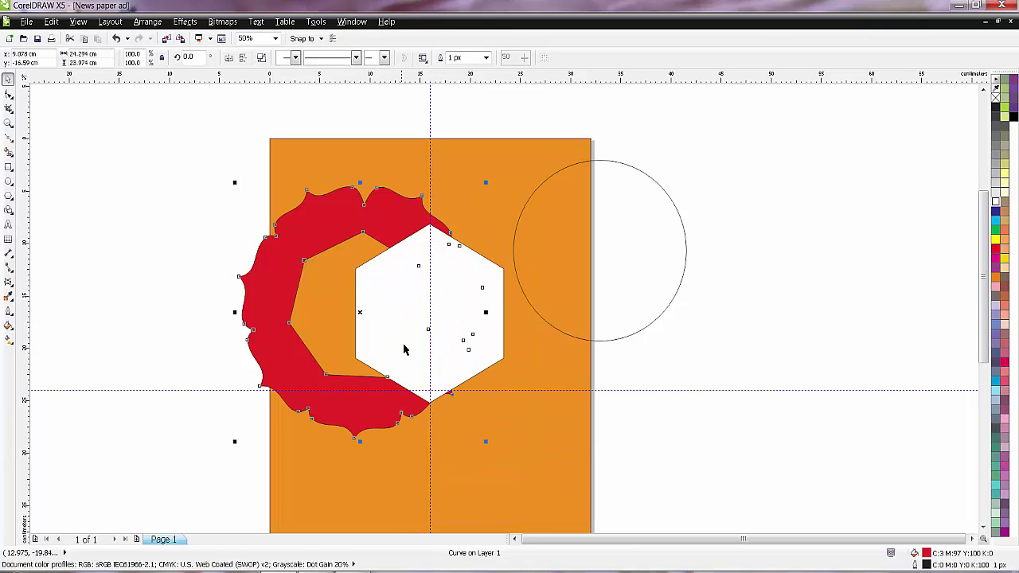
key("Escape")
Step: Centre the red ring around the hexagon and move the circle off the page to the right
left_click(374, 238)
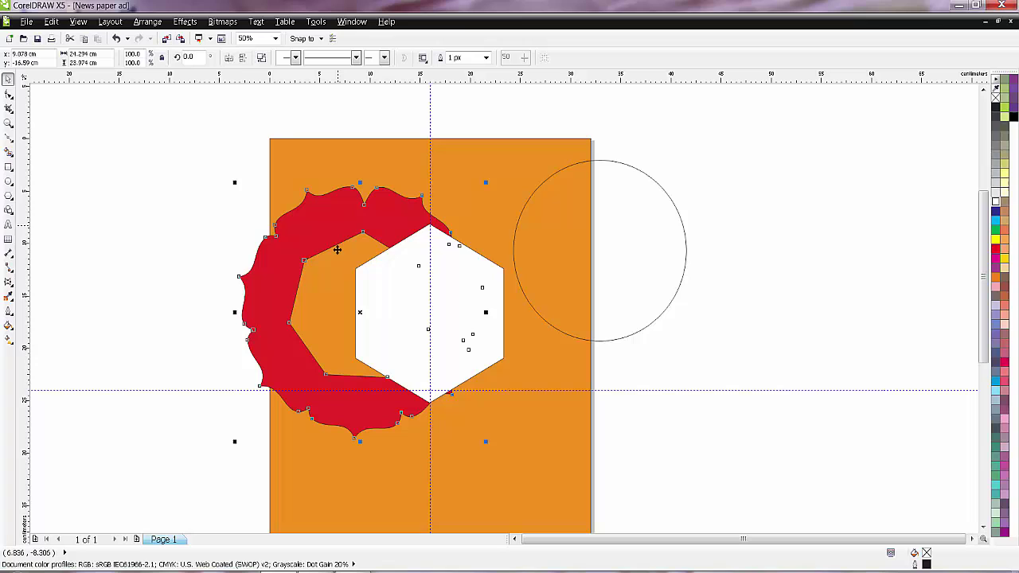
left_click_drag(359, 313, 430, 314)
left_click(705, 114)
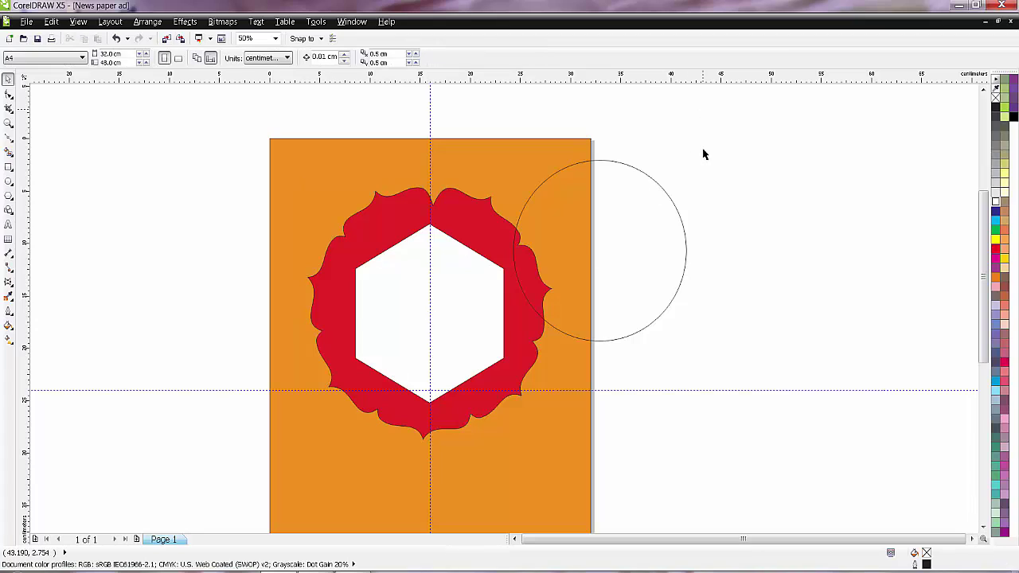
left_click(607, 215)
left_click_drag(607, 215, 811, 189)
left_click(652, 289)
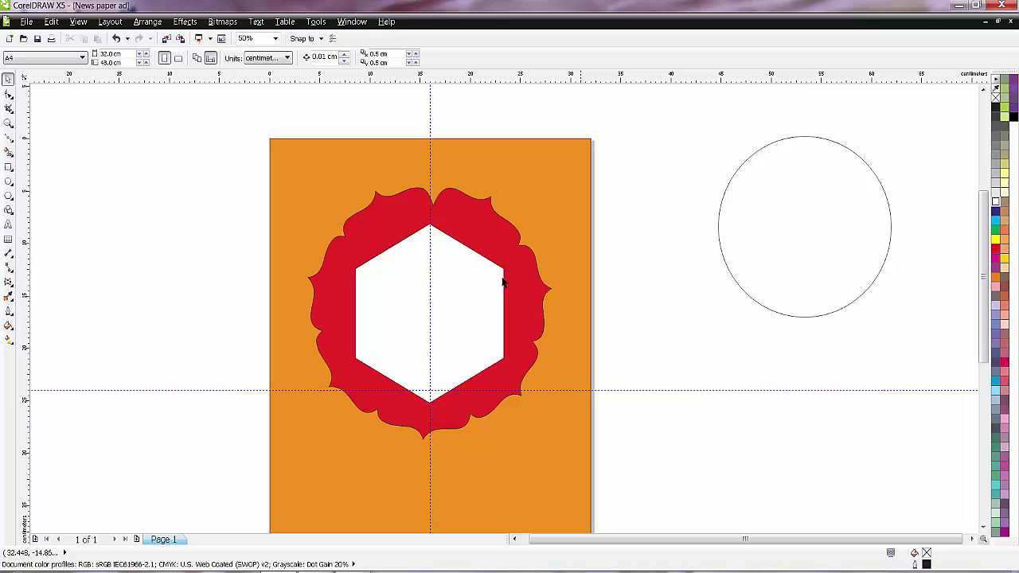
left_click(462, 288)
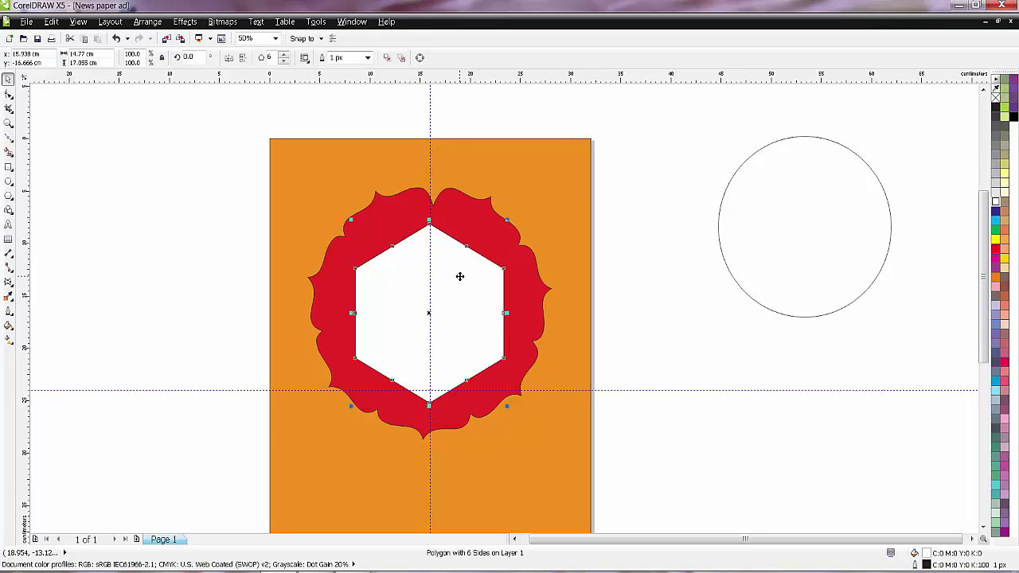
left_click(616, 284)
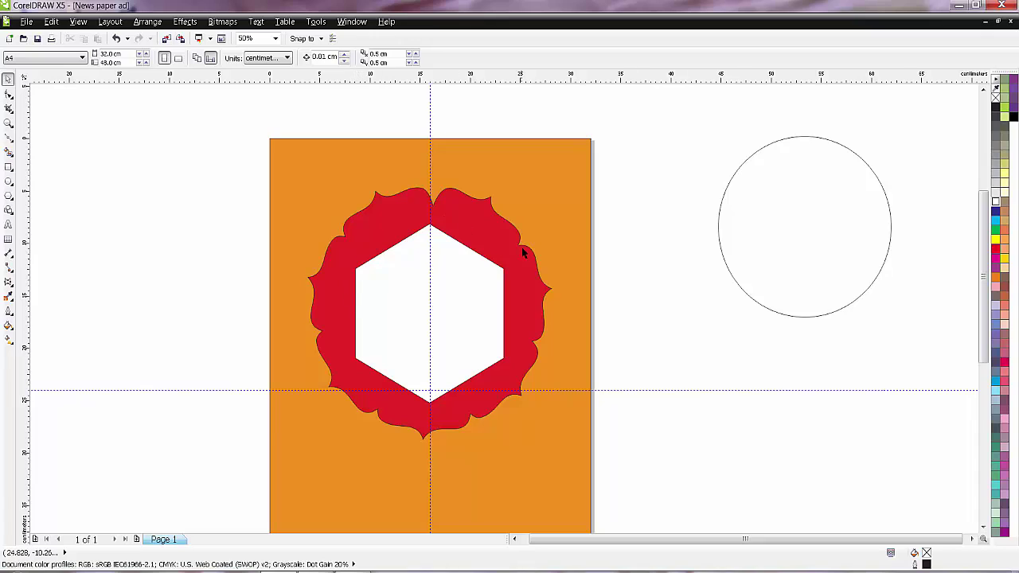
left_click(497, 302)
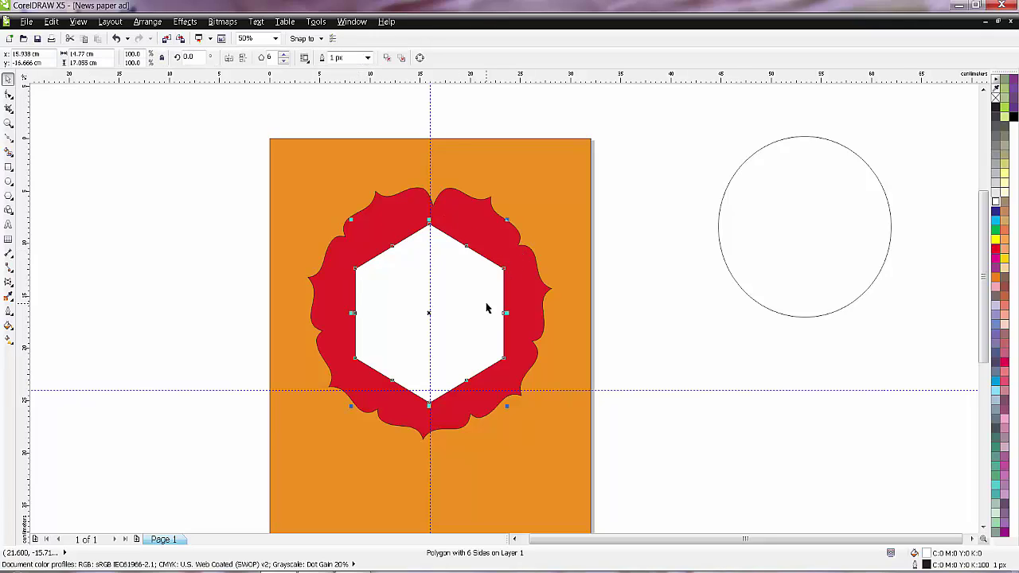
left_click(453, 207)
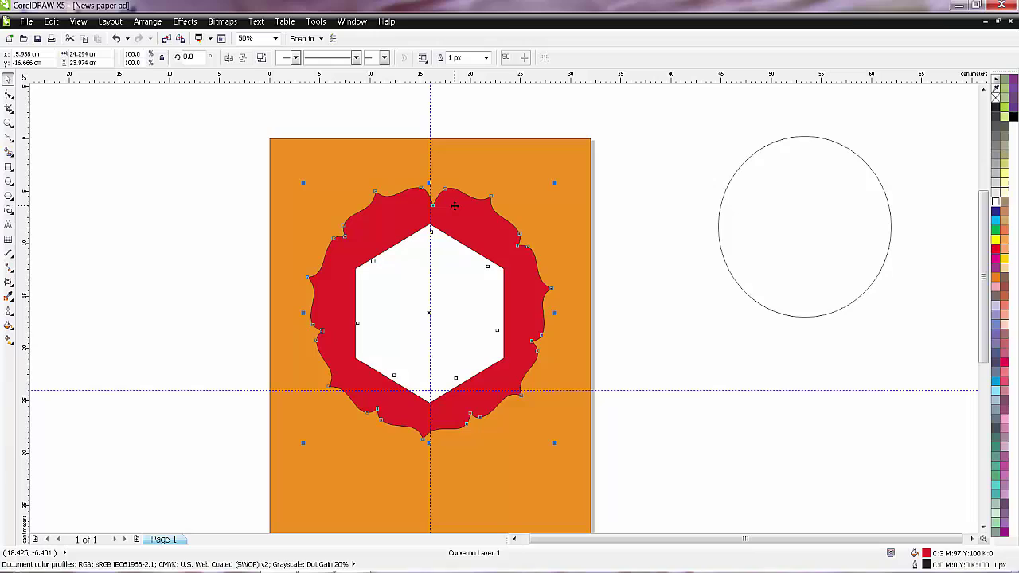